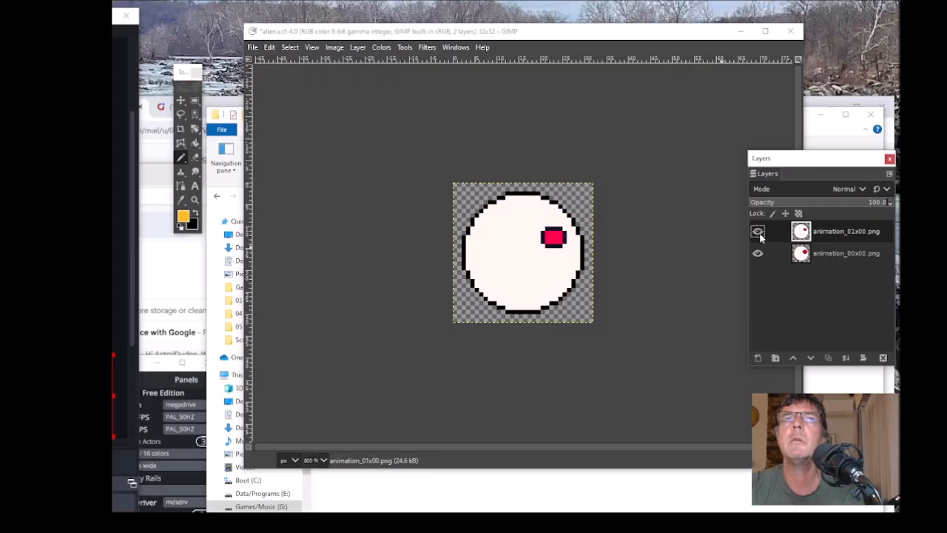
# Lower the opacity of the animation_01x00.png layer to about 33.5 and hide that layer.
pyautogui.click(760, 233)
pyautogui.click(760, 233)
pyautogui.click(759, 232)
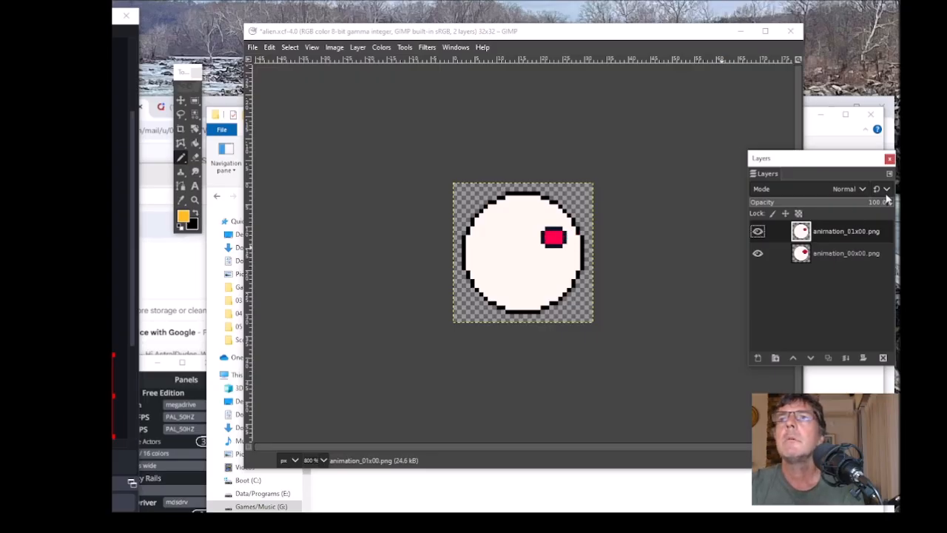
pyautogui.moveTo(881, 205); pyautogui.dragTo(793, 202)
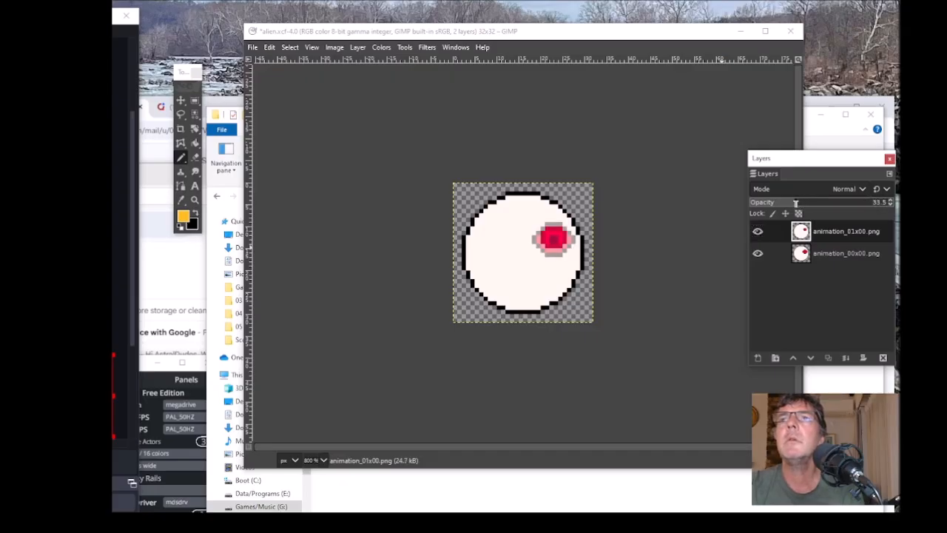
pyautogui.click(772, 253)
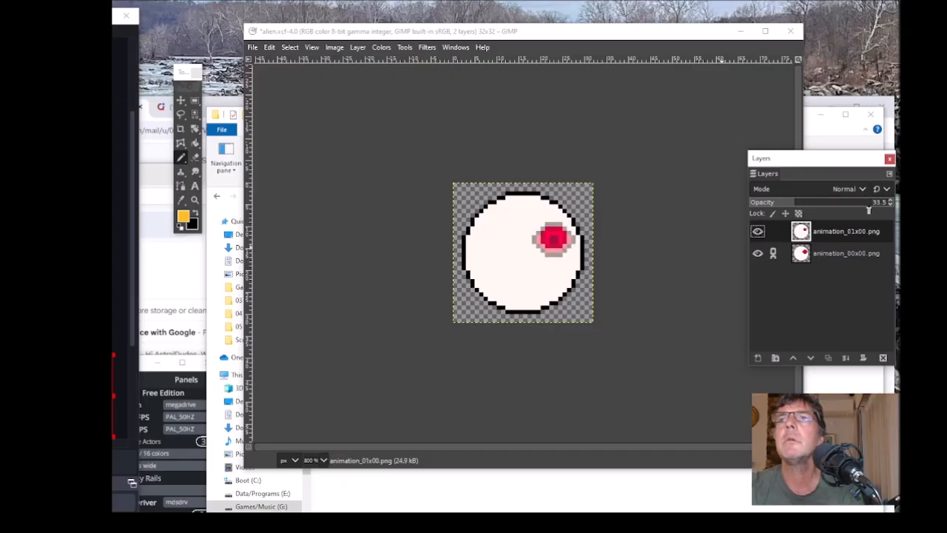
pyautogui.click(758, 232)
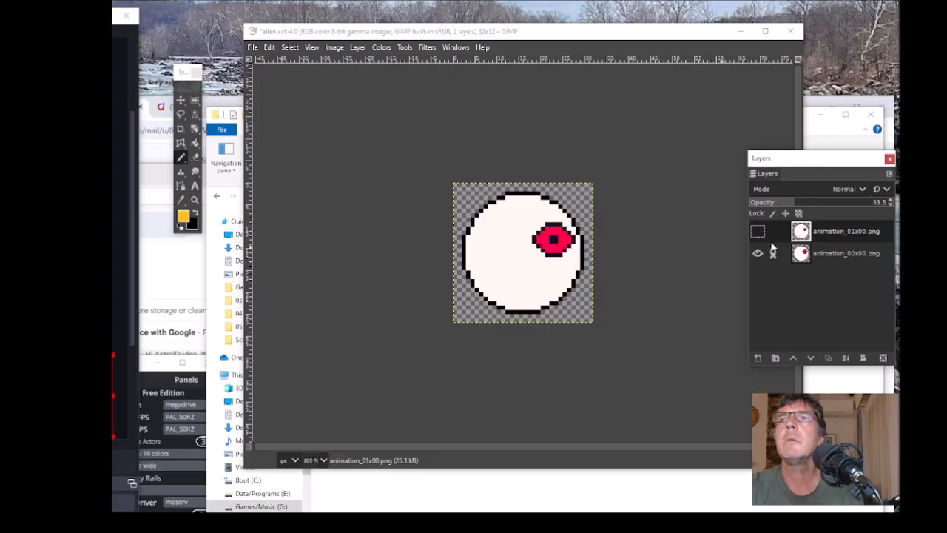
# Lower the opacity of the animation_00x00.png layer to about 32.7 and make animation_01x00.png the active layer again.
pyautogui.click(836, 253)
pyautogui.moveTo(882, 202); pyautogui.dragTo(794, 204)
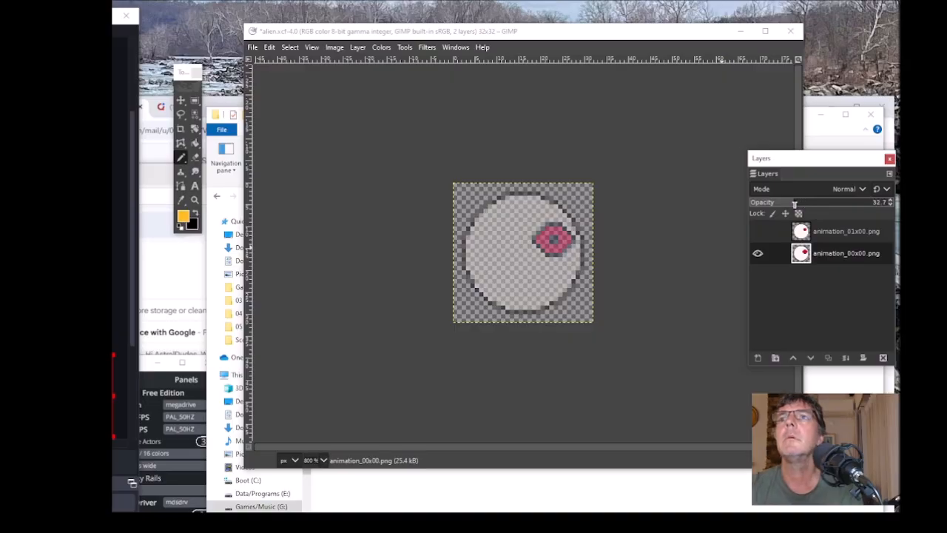
pyautogui.click(765, 234)
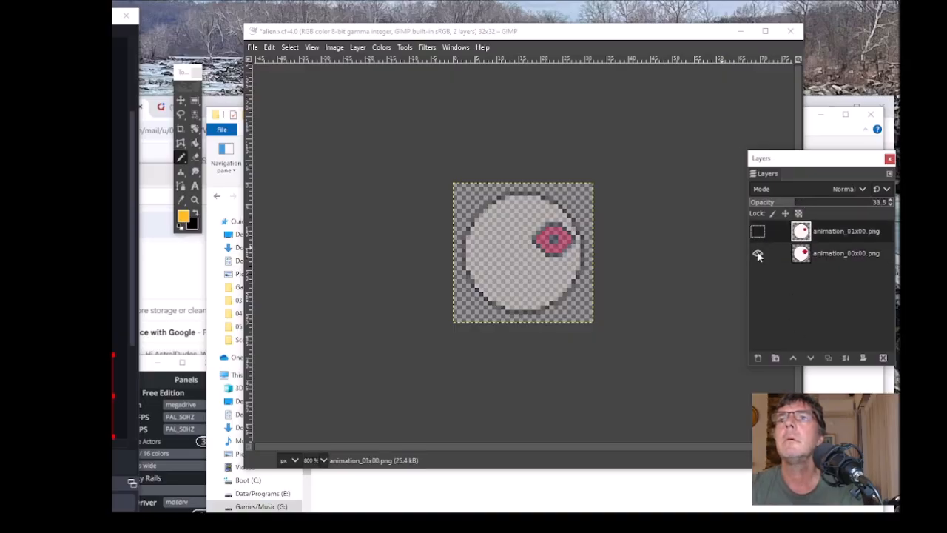
# Add a new layer above animation_01x00.png and clear its white fill to transparency.
pyautogui.click(758, 358)
pyautogui.press('Return')
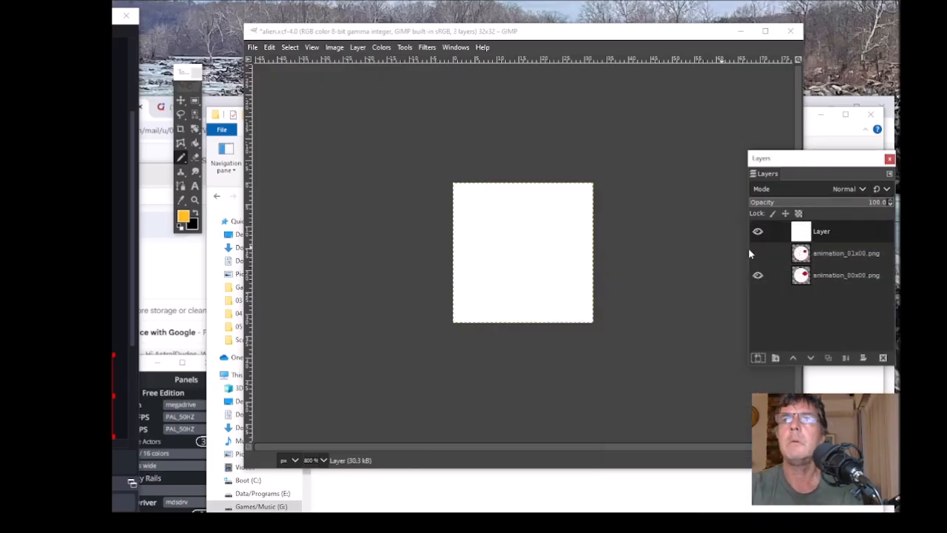
pyautogui.press('Delete')
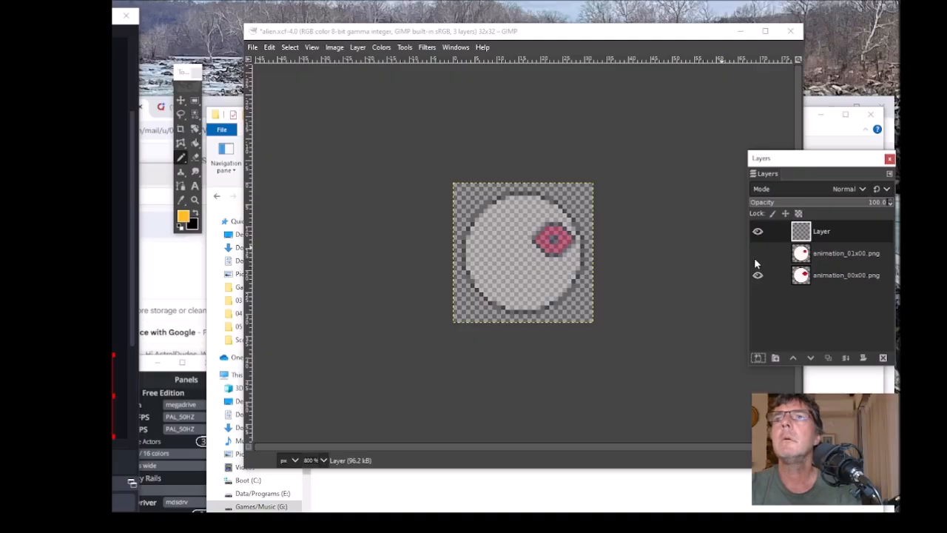
# Make the animation_01x00.png layer visible and hide animation_00x00.png.
pyautogui.click(758, 253)
pyautogui.click(758, 276)
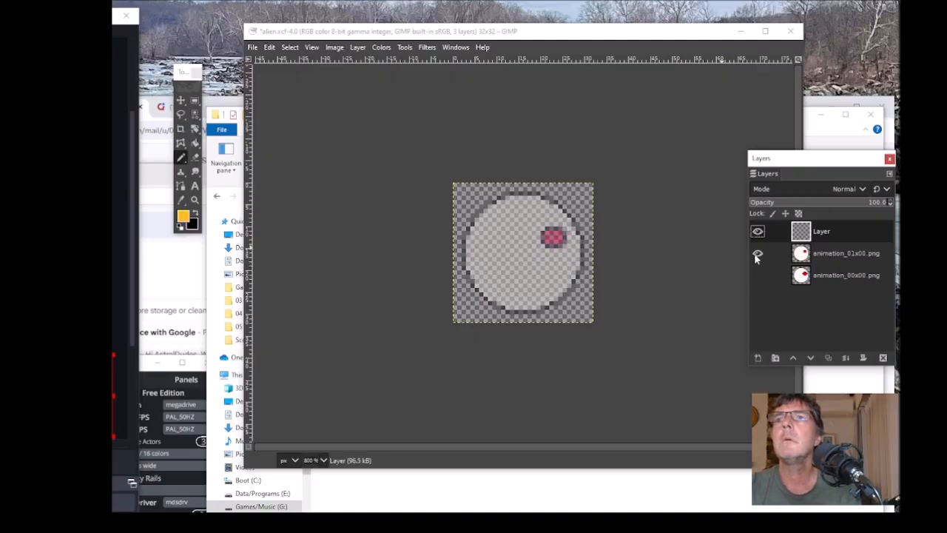
pyautogui.click(757, 253)
pyautogui.click(757, 253)
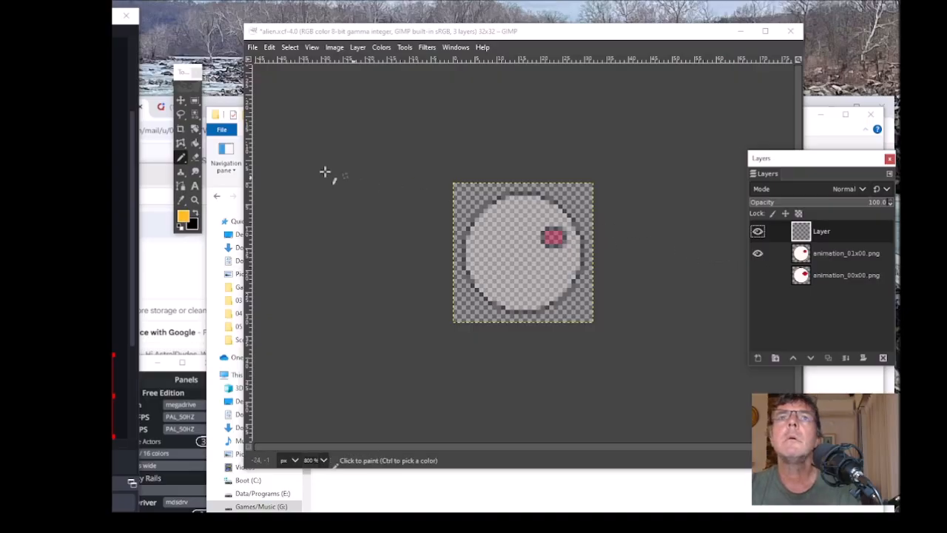
# Move the toolbox beside the canvas and draw an Ellipse Select selection over the faint circle.
pyautogui.moveTo(182, 76); pyautogui.dragTo(293, 86)
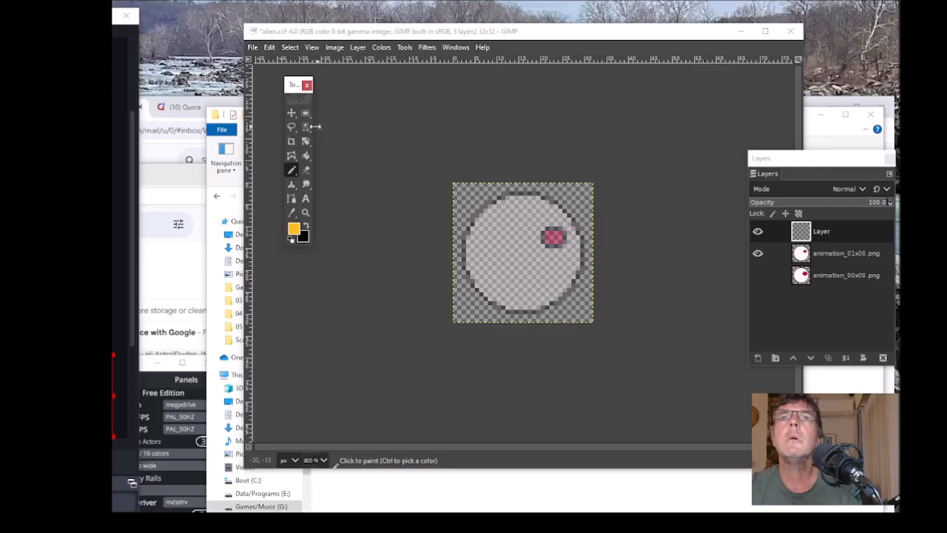
pyautogui.click(308, 111)
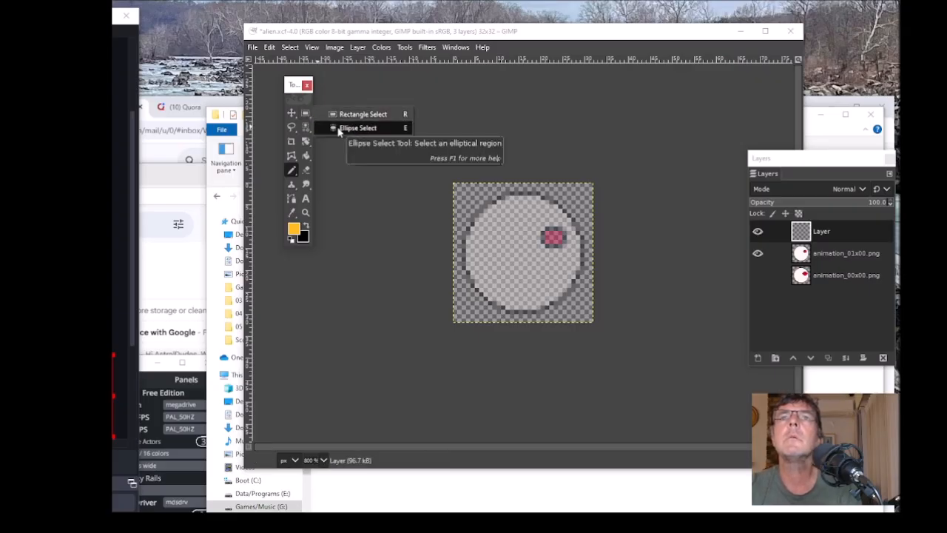
pyautogui.click(338, 128)
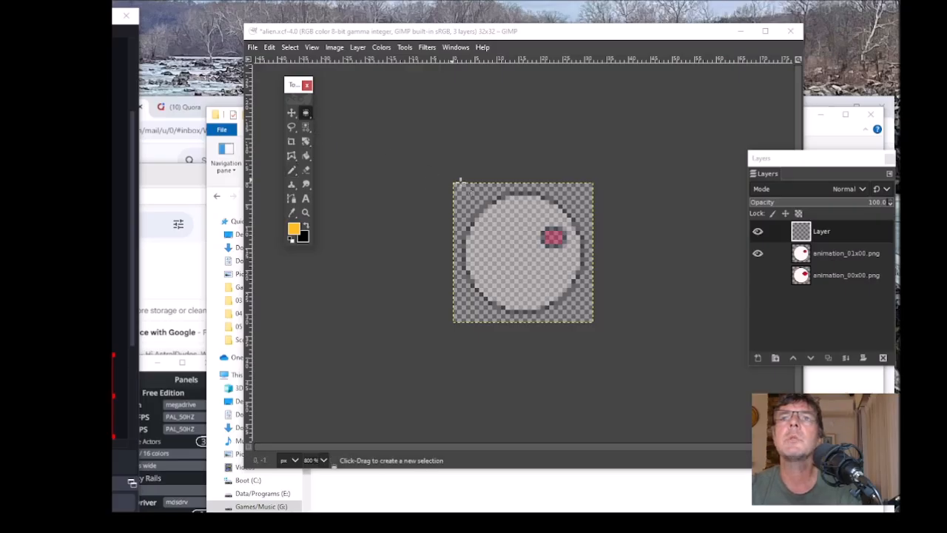
pyautogui.moveTo(466, 193); pyautogui.dragTo(585, 312)
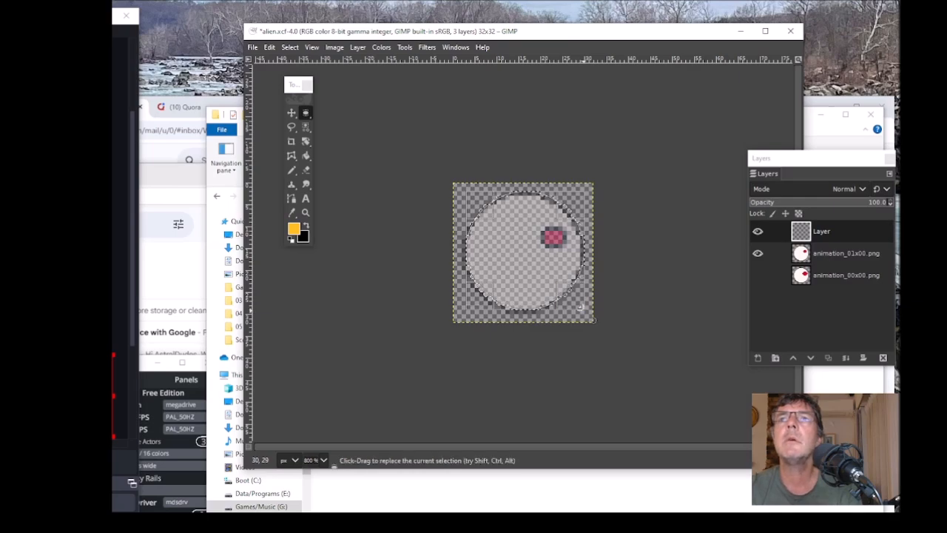
# Swap the colours so black is the foreground and bucket-fill the elliptical selection on the new layer.
pyautogui.click(306, 227)
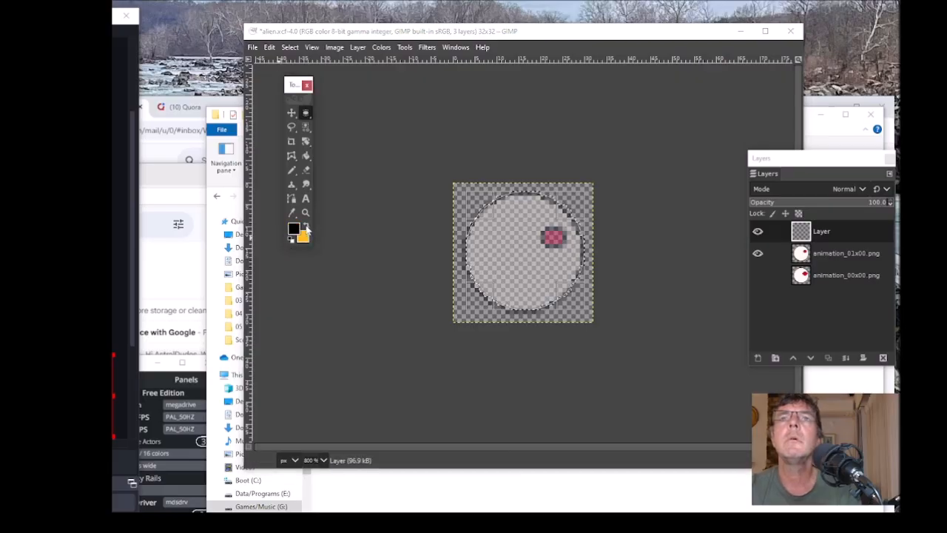
pyautogui.click(307, 155)
pyautogui.click(514, 252)
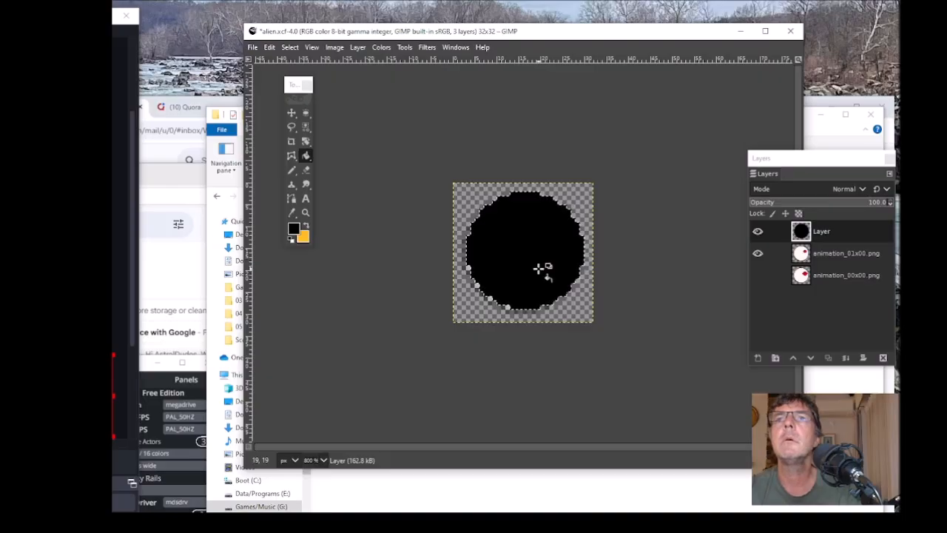
# Compare the black fill with the circle beneath, cut the fill away, and return to the Ellipse Select tool.
pyautogui.click(757, 232)
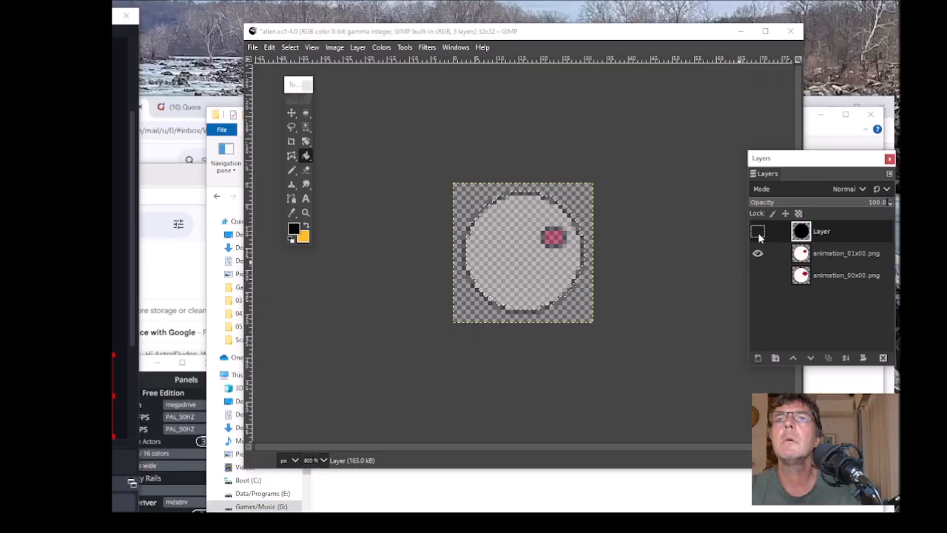
pyautogui.click(758, 233)
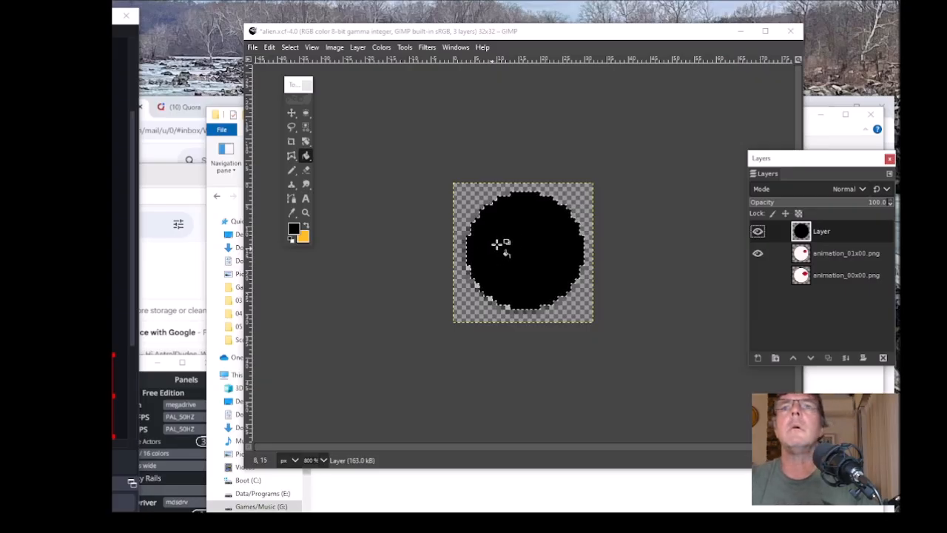
pyautogui.hotkey('ctrl', 'x')
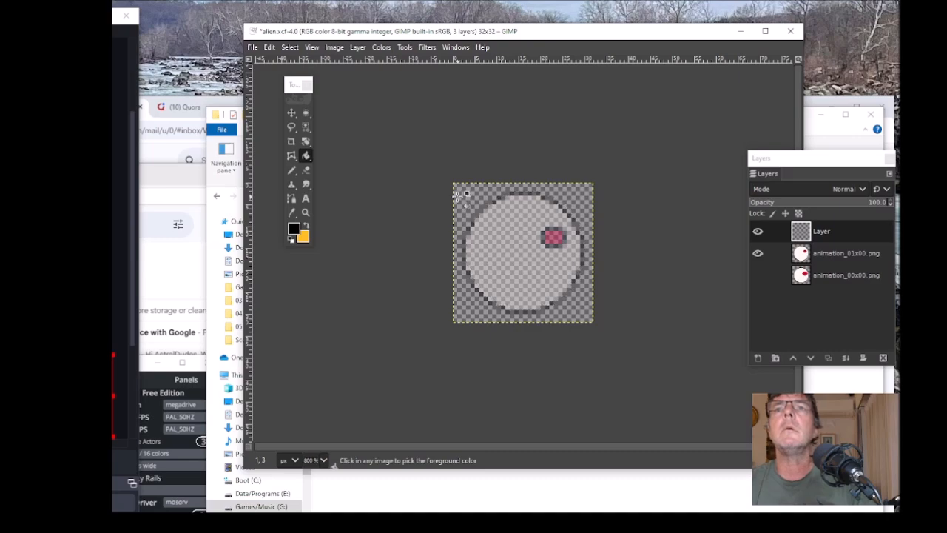
pyautogui.click(306, 113)
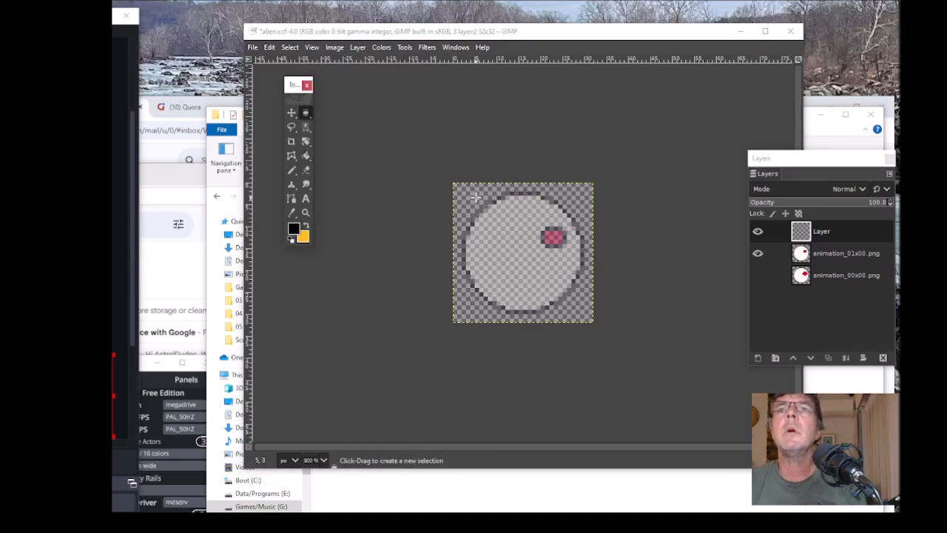
pyautogui.moveTo(467, 197); pyautogui.dragTo(528, 288)
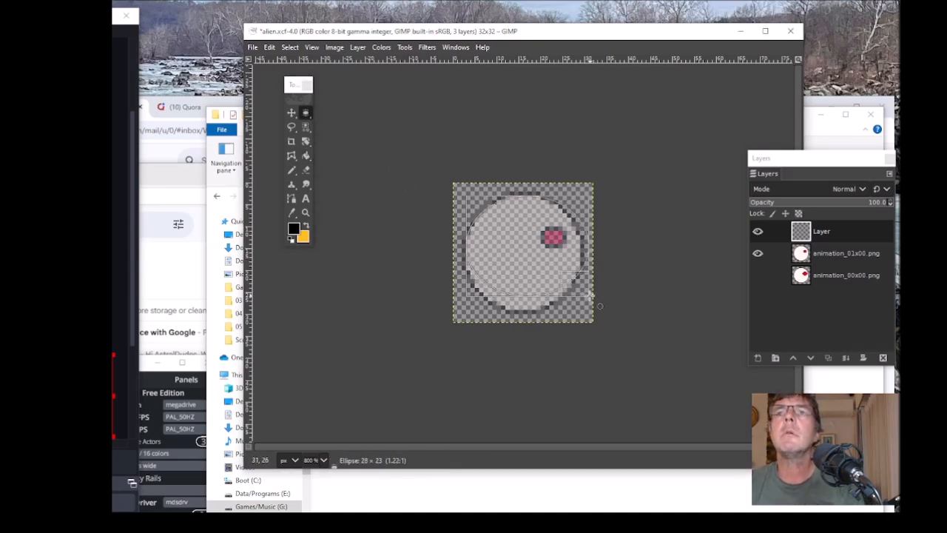
pyautogui.moveTo(587, 317); pyautogui.dragTo(586, 317)
pyautogui.moveTo(465, 196); pyautogui.dragTo(519, 190)
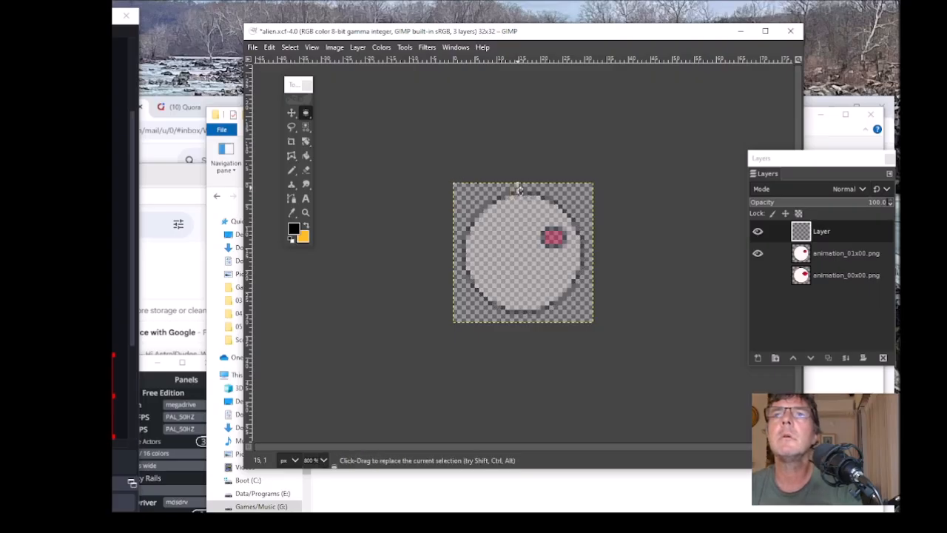
pyautogui.click(474, 203)
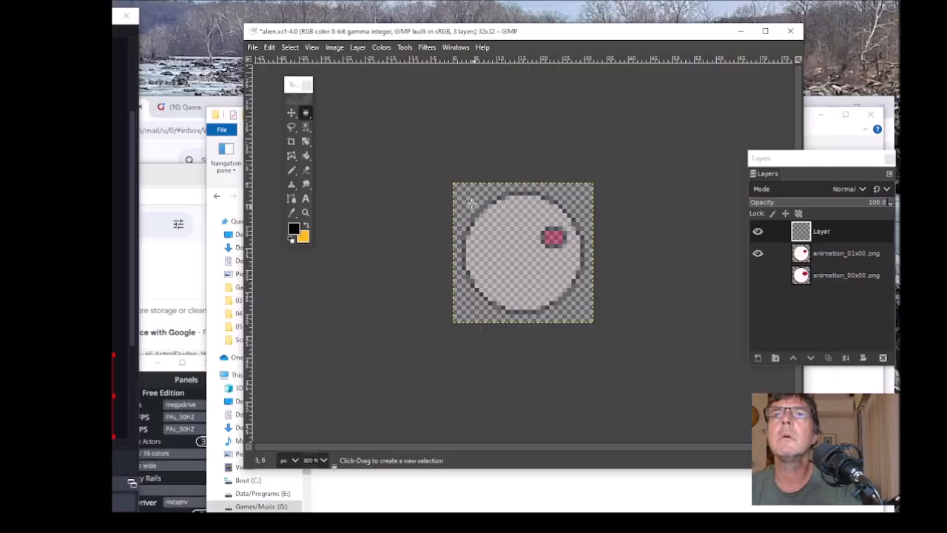
# Fit an elliptical selection to the outer edge of the faint circle and fill it with black on the new layer.
pyautogui.moveTo(460, 188); pyautogui.dragTo(589, 305)
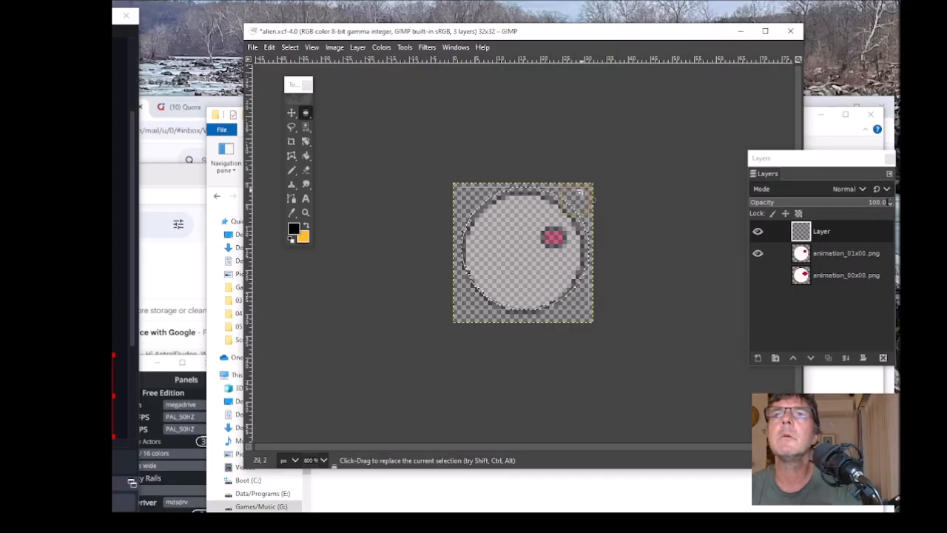
pyautogui.moveTo(584, 191); pyautogui.dragTo(576, 195)
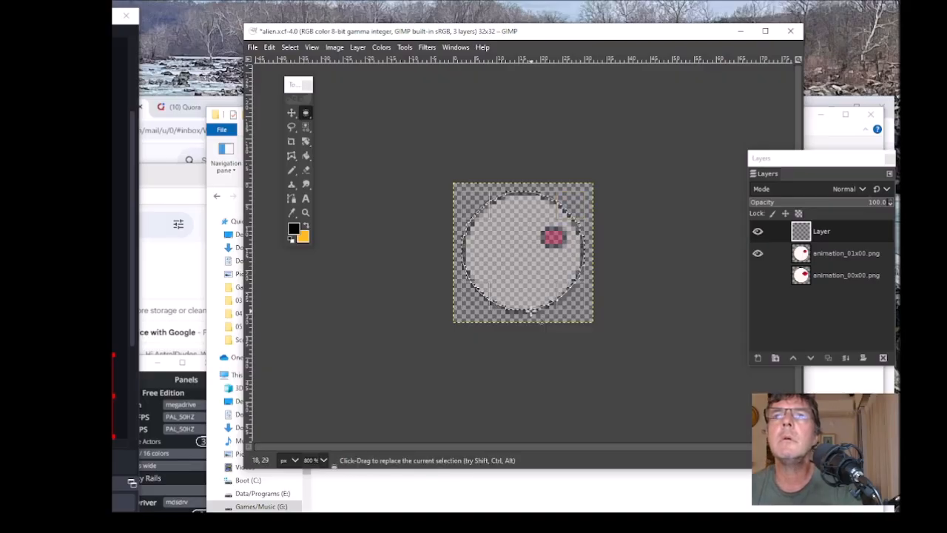
pyautogui.moveTo(528, 306); pyautogui.dragTo(537, 321)
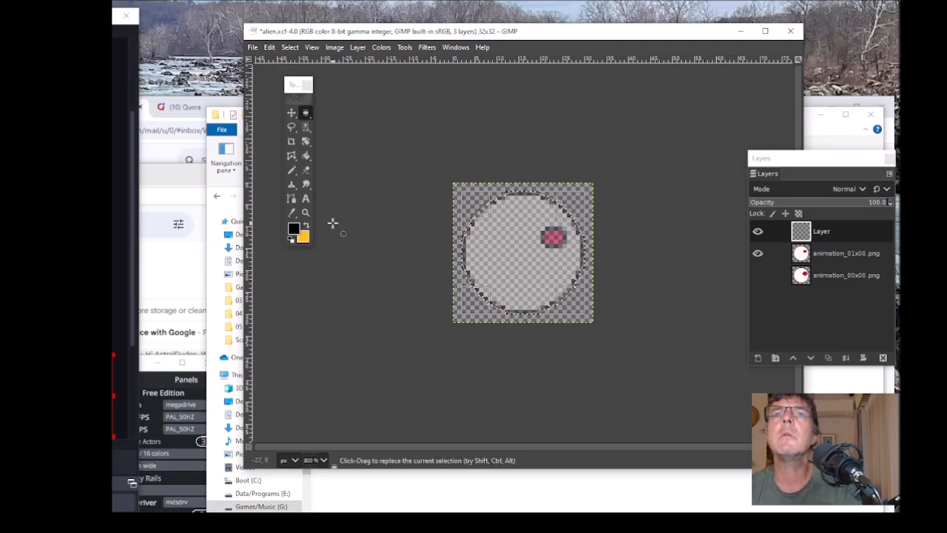
pyautogui.click(307, 157)
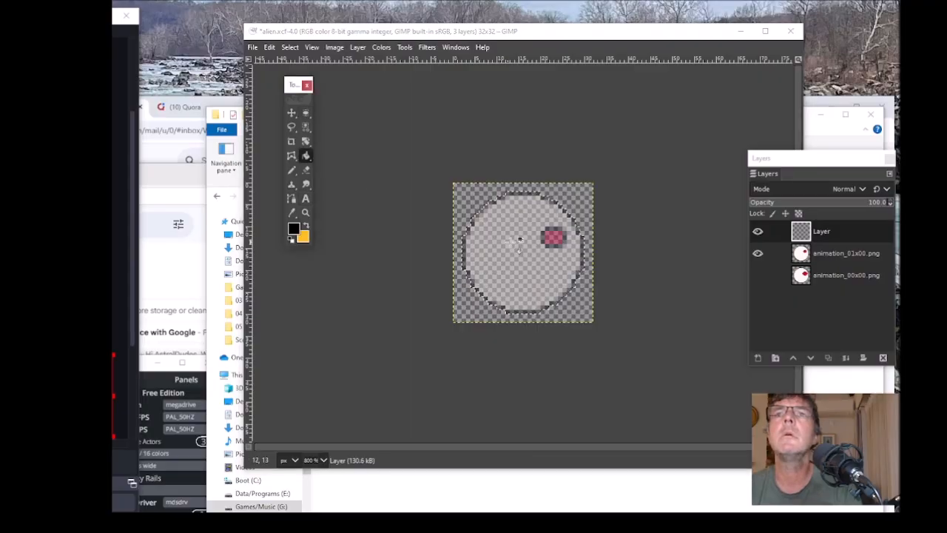
pyautogui.click(511, 241)
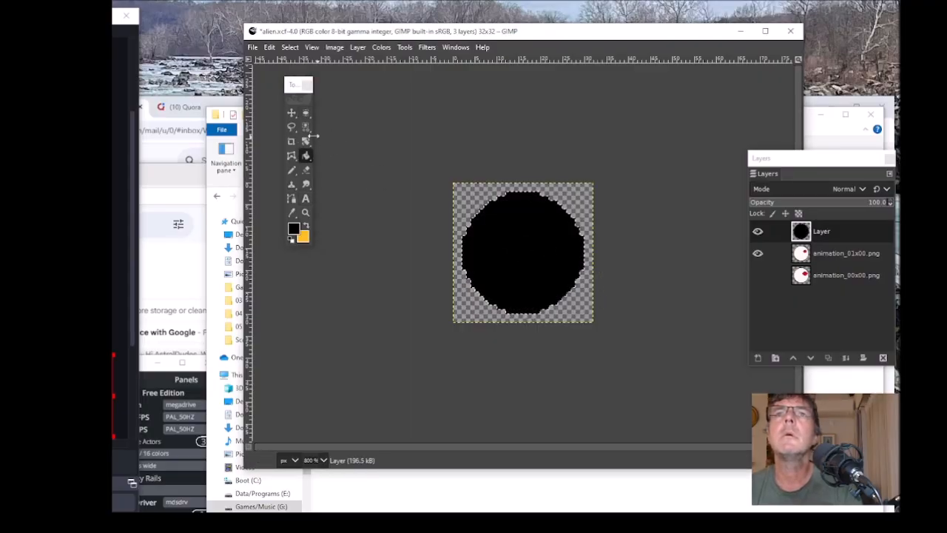
# Draw a smaller elliptical selection inside the black disc and adjust its sides to leave a thin, even black rim.
pyautogui.click(306, 113)
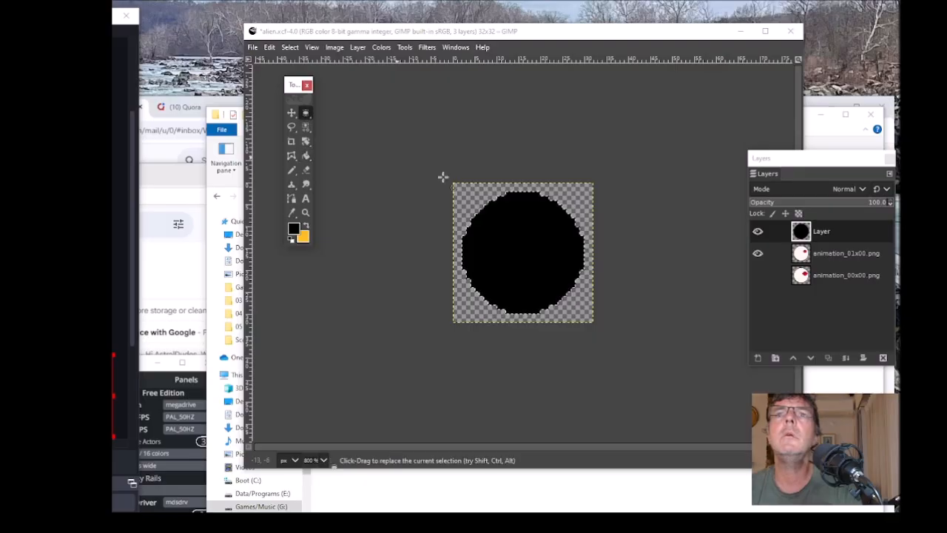
pyautogui.moveTo(491, 208); pyautogui.dragTo(550, 289)
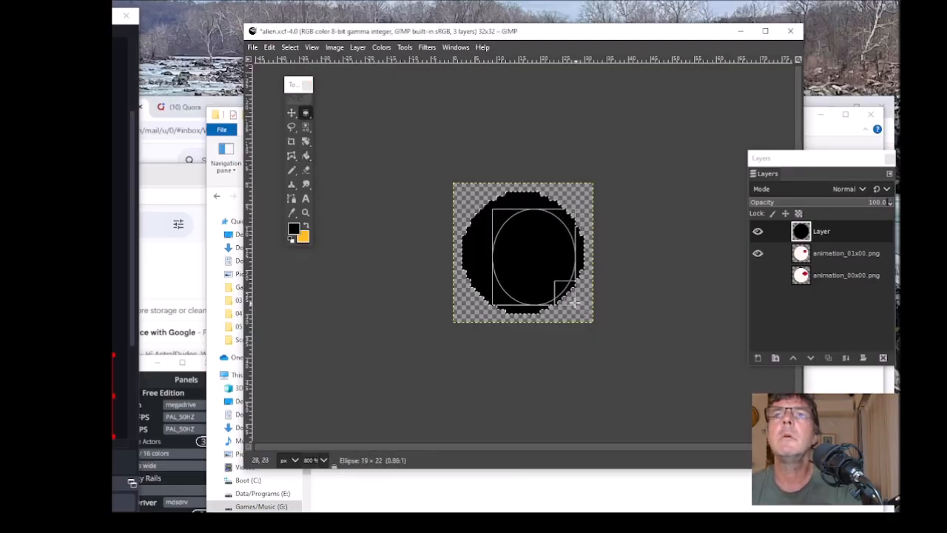
pyautogui.moveTo(576, 301); pyautogui.dragTo(572, 299)
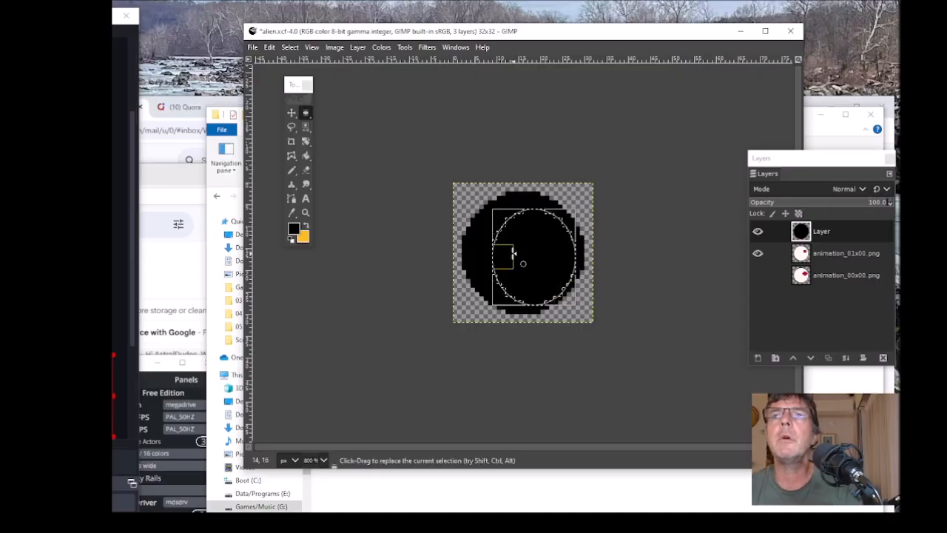
pyautogui.moveTo(512, 255); pyautogui.dragTo(467, 253)
pyautogui.moveTo(520, 213); pyautogui.dragTo(519, 200)
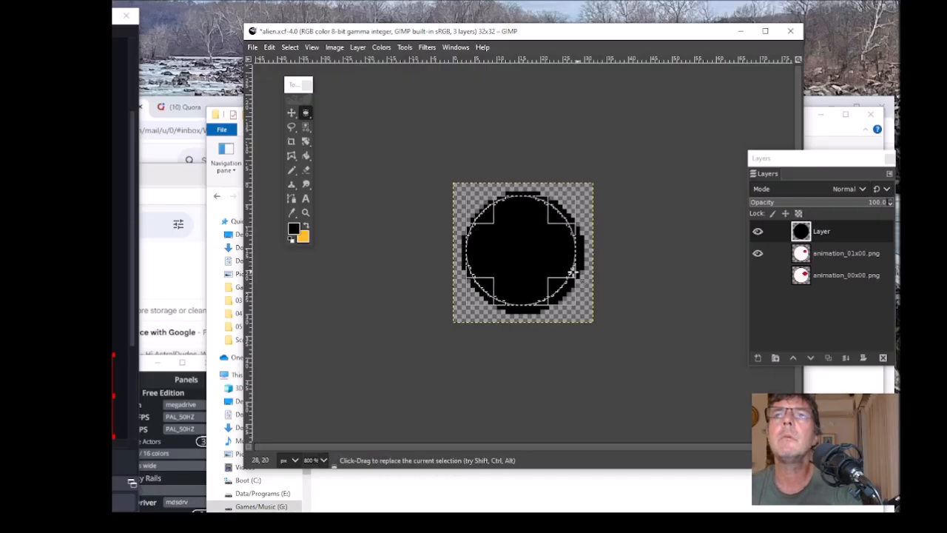
pyautogui.moveTo(579, 254); pyautogui.dragTo(580, 253)
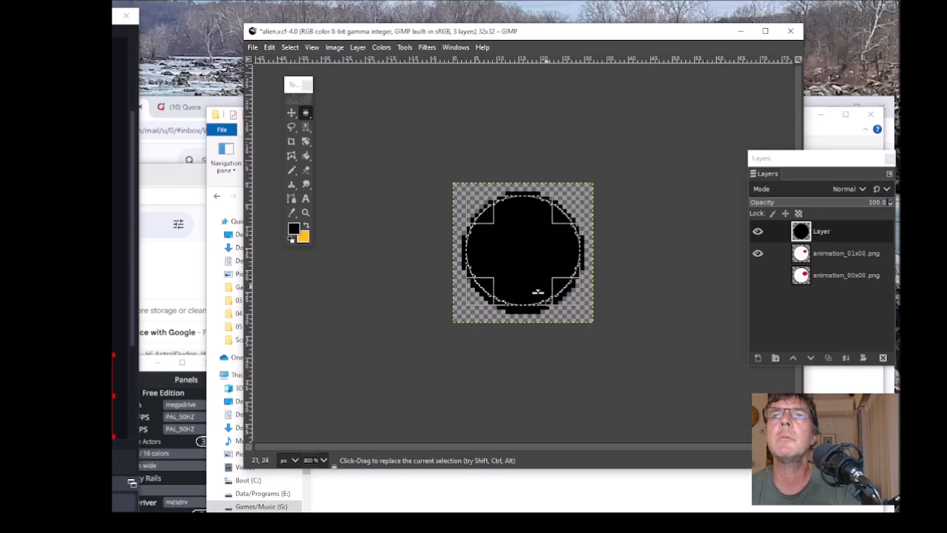
pyautogui.moveTo(523, 299); pyautogui.dragTo(523, 305)
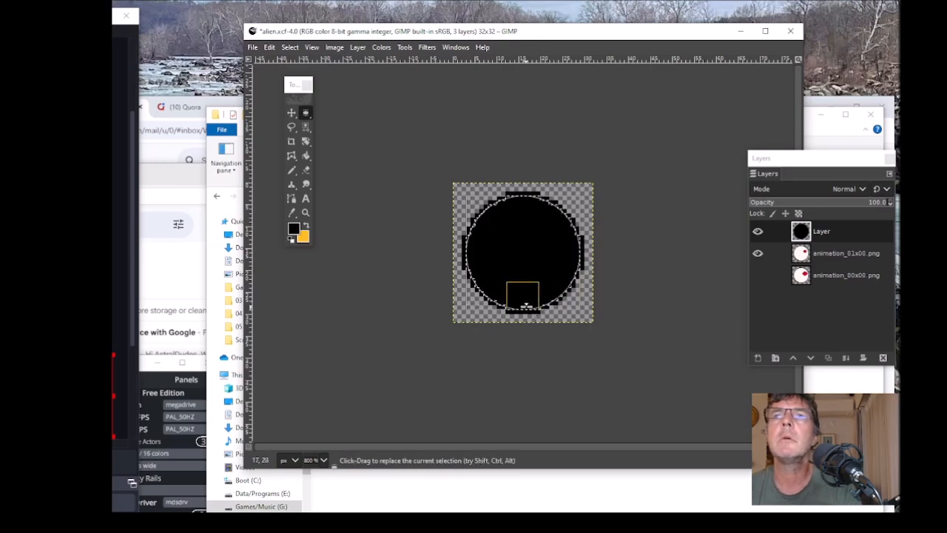
# Set the foreground colour to white (ffffff) and bucket-fill the inner elliptical selection, leaving the black rim around it.
pyautogui.click(294, 229)
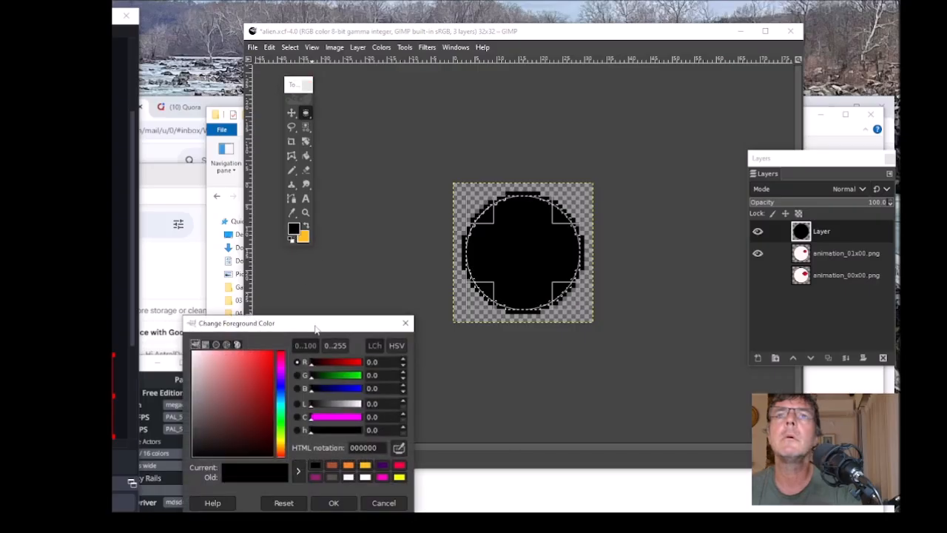
pyautogui.moveTo(318, 323); pyautogui.dragTo(422, 194)
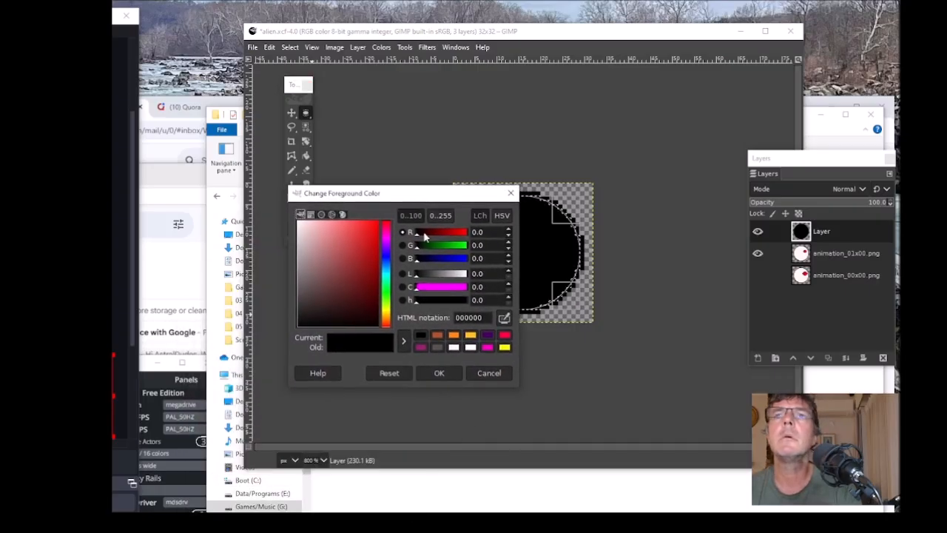
pyautogui.click(472, 348)
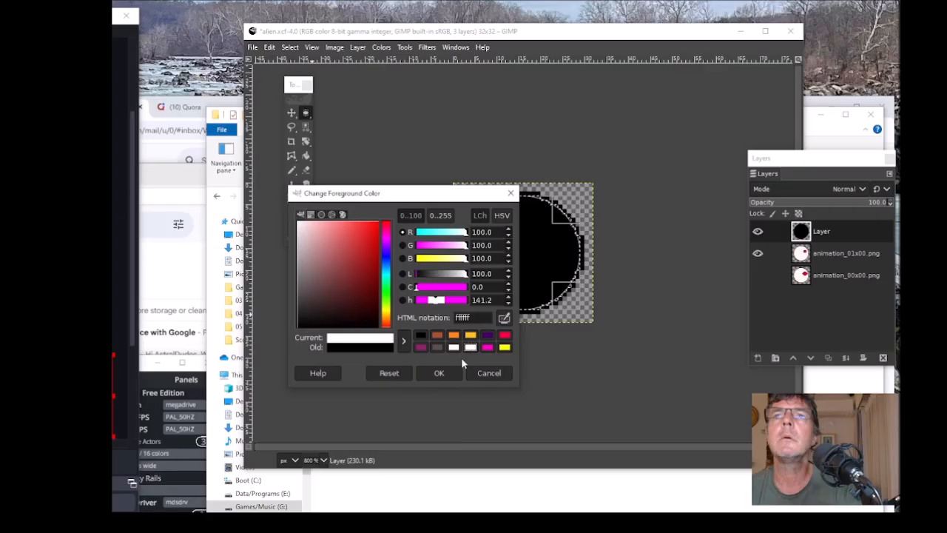
pyautogui.click(441, 372)
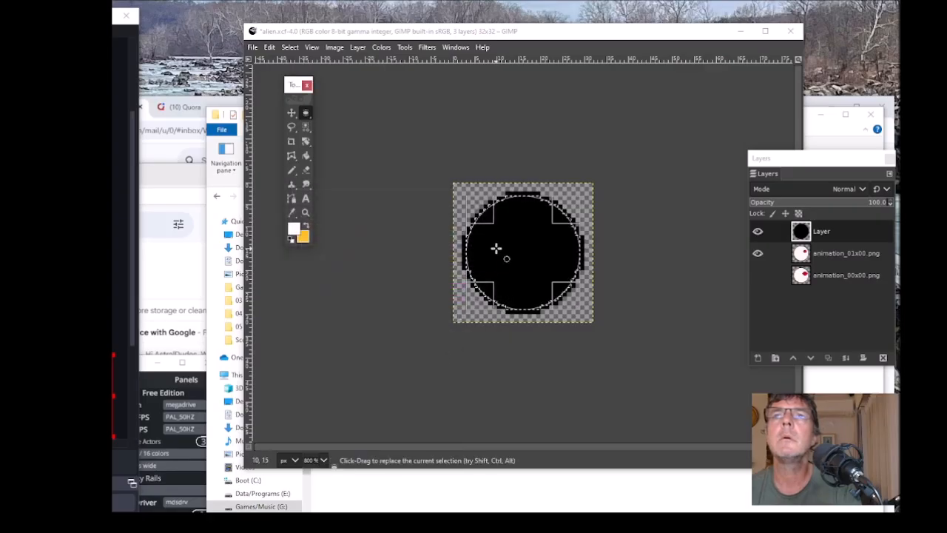
pyautogui.click(306, 155)
pyautogui.click(494, 247)
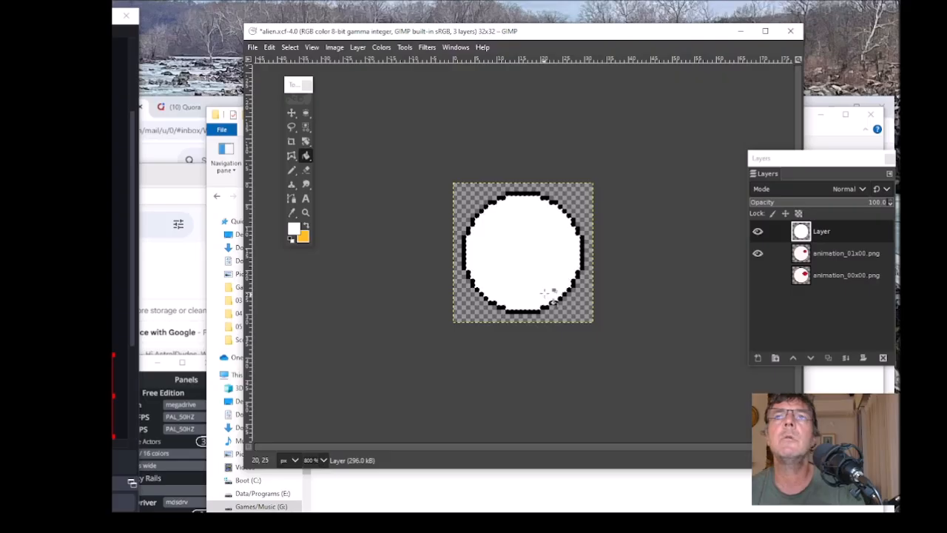
# Check the eye's place on the faint frame beneath and draw a small, wide elliptical selection there on the new layer.
pyautogui.click(757, 231)
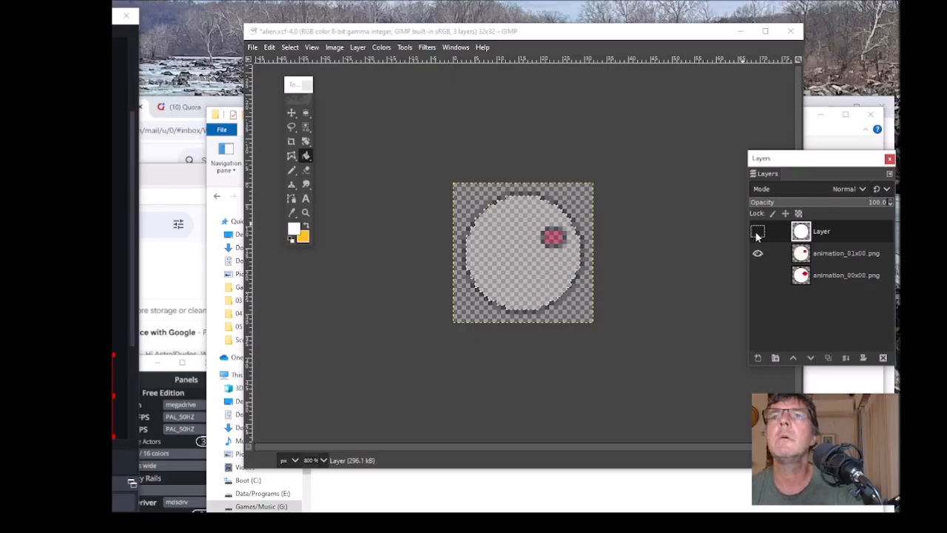
pyautogui.click(756, 231)
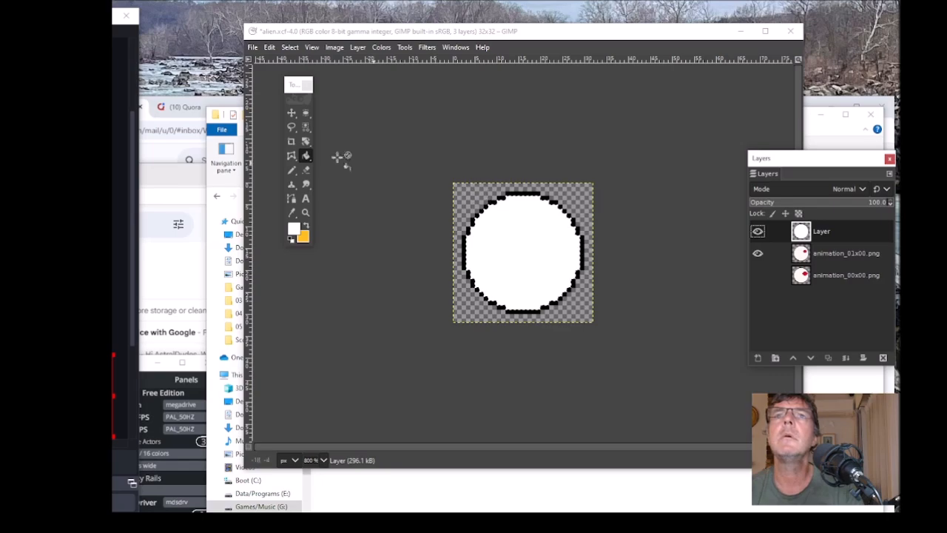
pyautogui.click(305, 113)
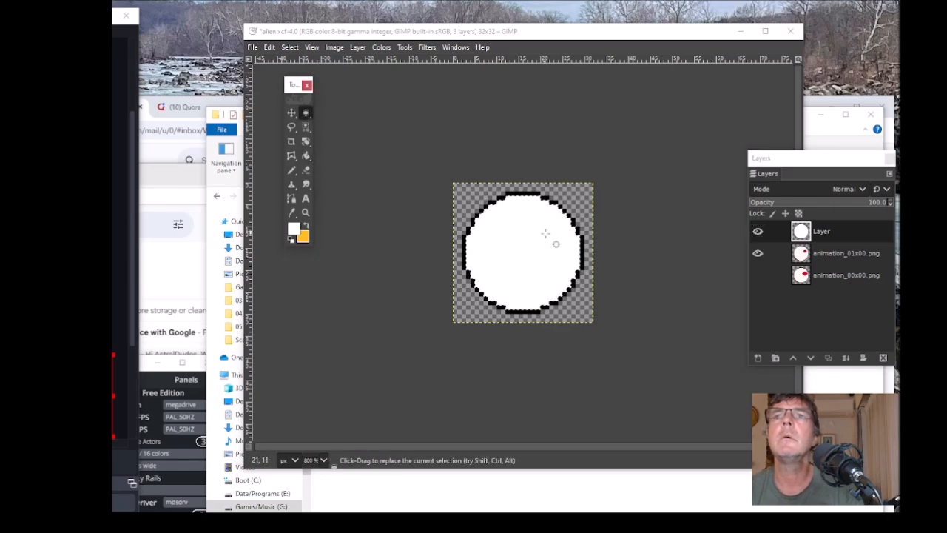
pyautogui.moveTo(542, 234); pyautogui.dragTo(582, 263)
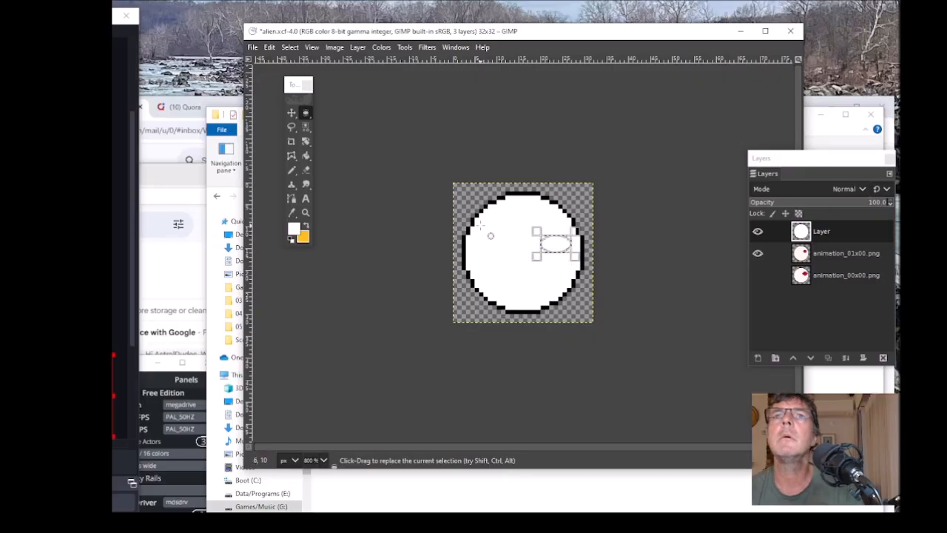
# Set the foreground colour to black (000000).
pyautogui.click(307, 225)
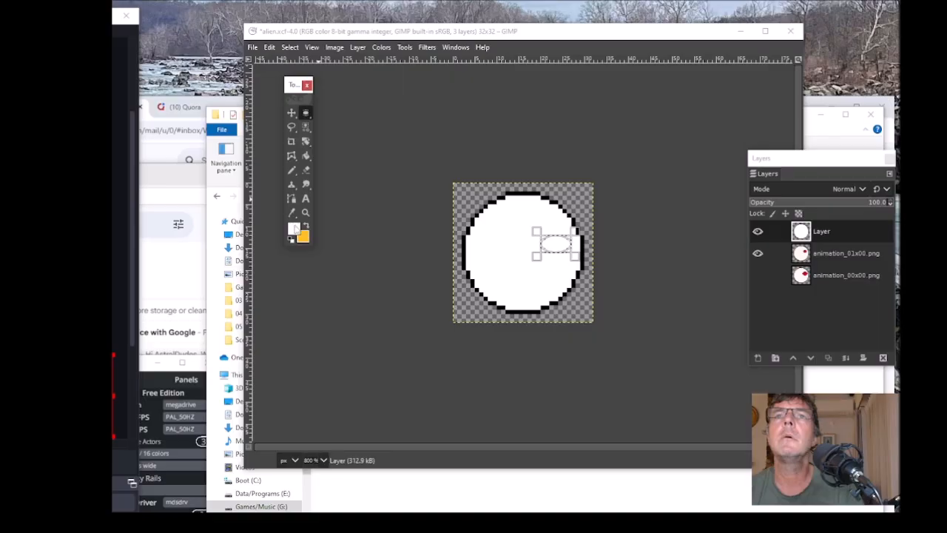
pyautogui.click(294, 228)
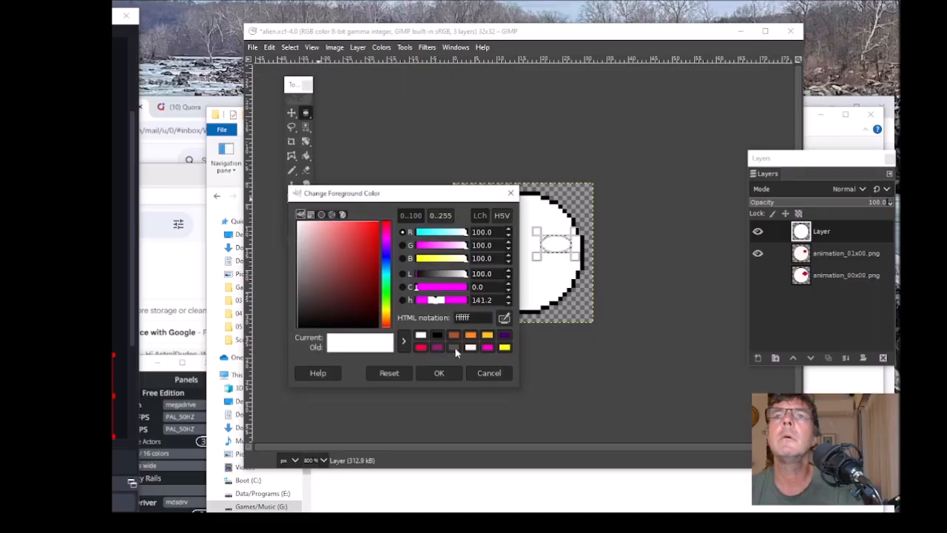
pyautogui.click(437, 335)
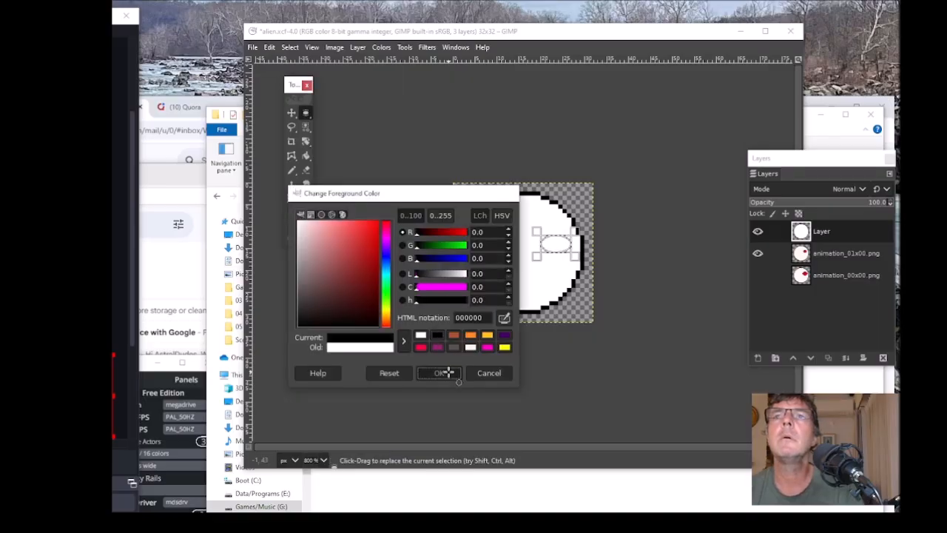
pyautogui.click(442, 373)
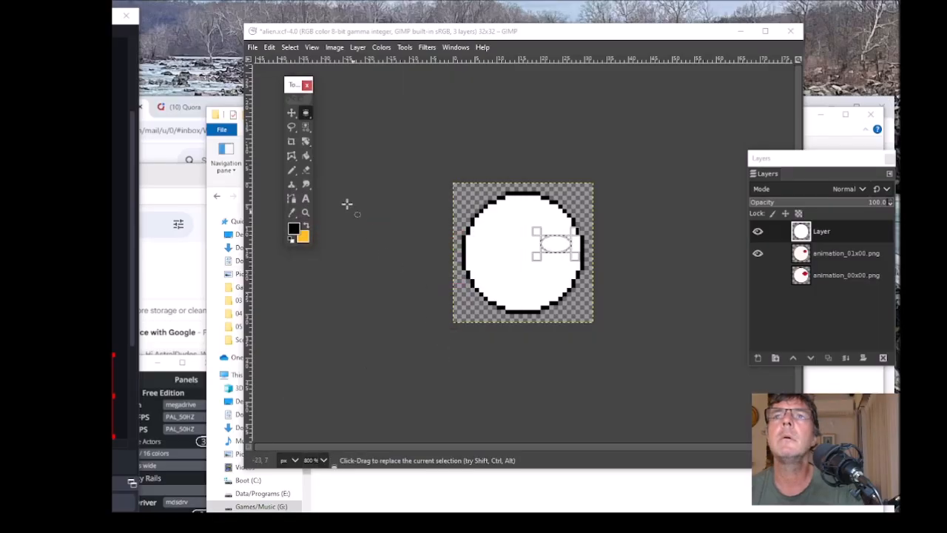
# Bucket-fill the small eye selection with black, compare it with the earlier frame's eye, and undo the fill.
pyautogui.click(305, 155)
pyautogui.moveTo(554, 244); pyautogui.dragTo(560, 251)
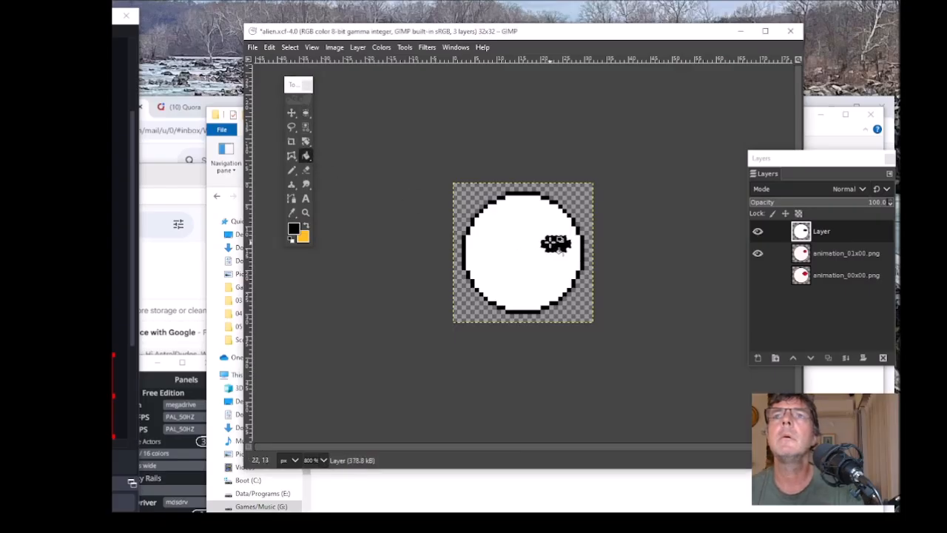
pyautogui.click(757, 232)
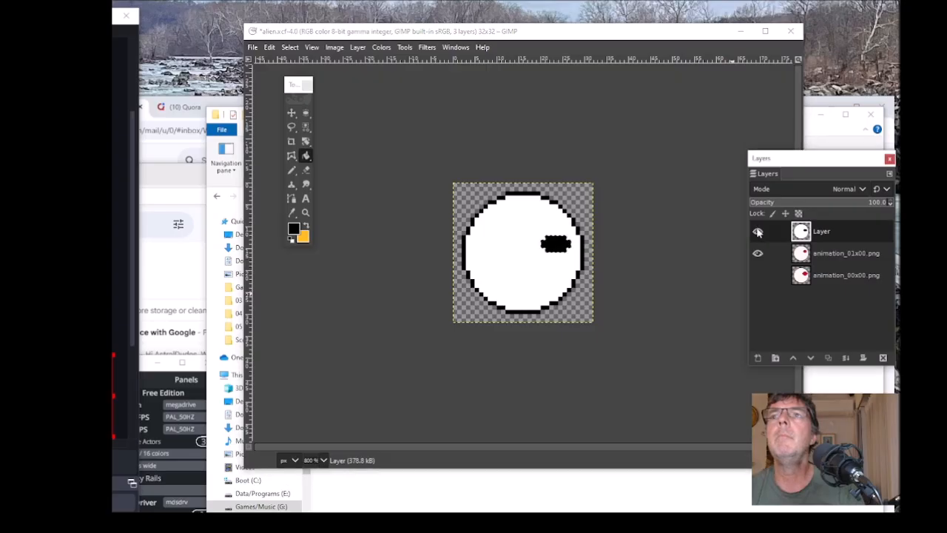
pyautogui.click(757, 231)
pyautogui.click(758, 232)
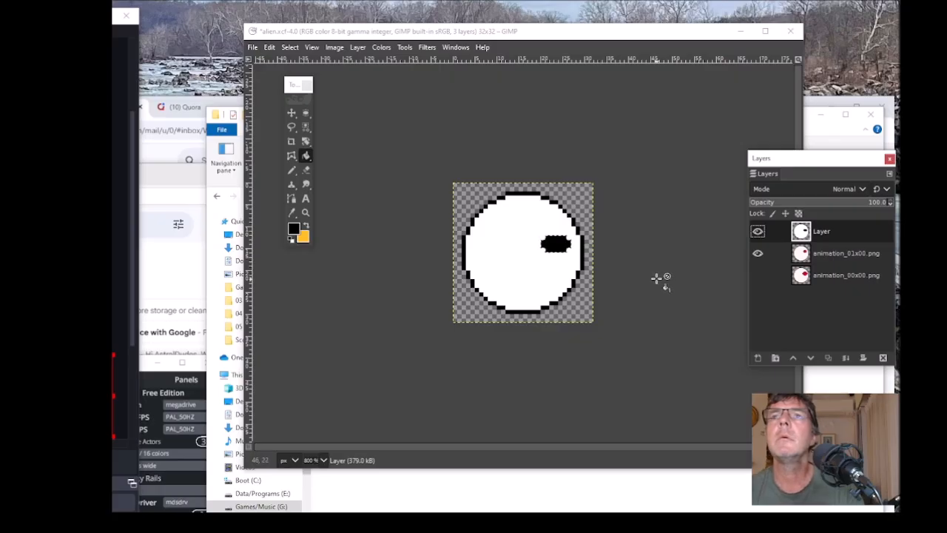
pyautogui.click(757, 232)
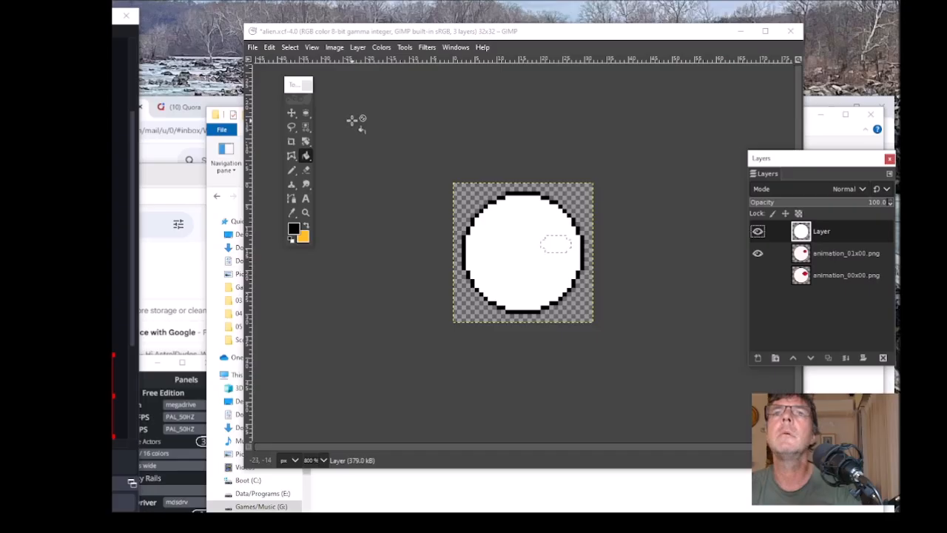
# Hide the new layer, select the animation_01x00.png layer, and draw an elliptical selection around its red eye.
pyautogui.click(292, 170)
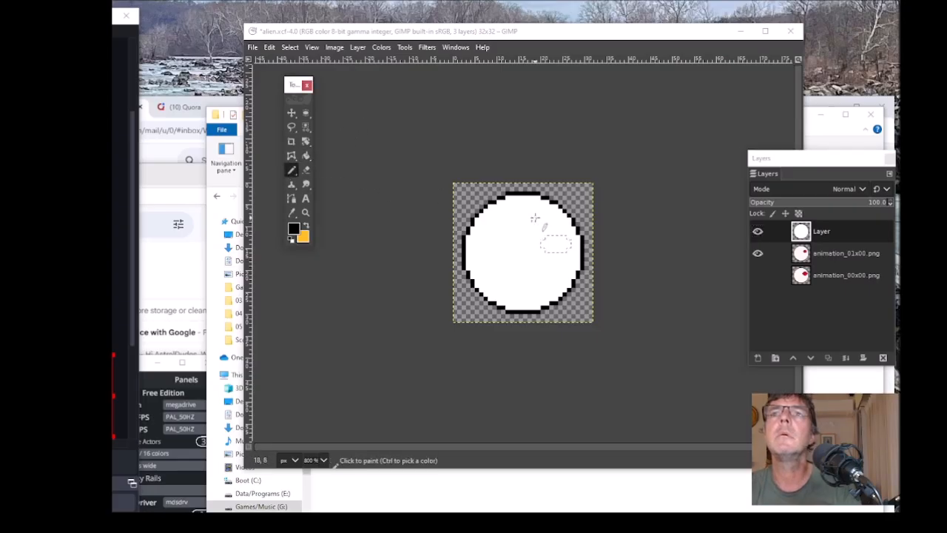
pyautogui.click(758, 231)
pyautogui.click(846, 255)
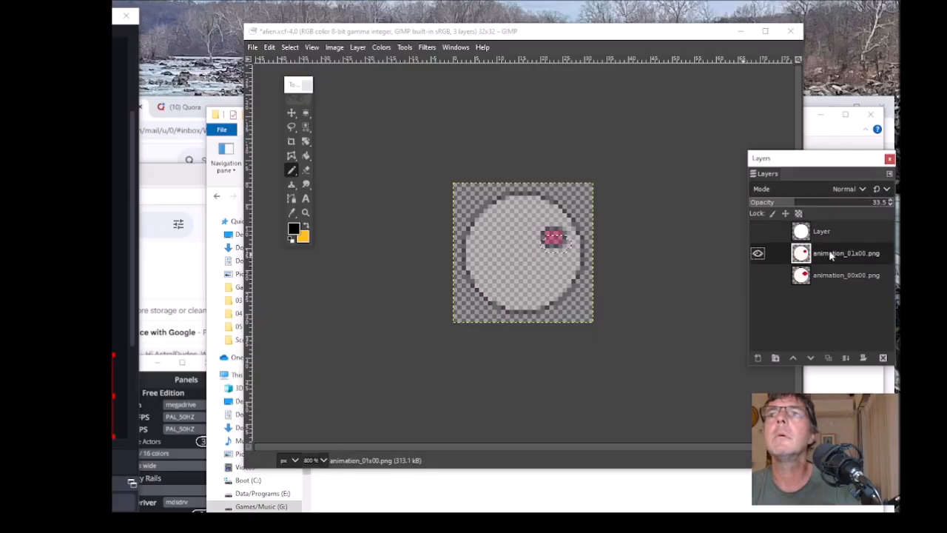
pyautogui.click(757, 231)
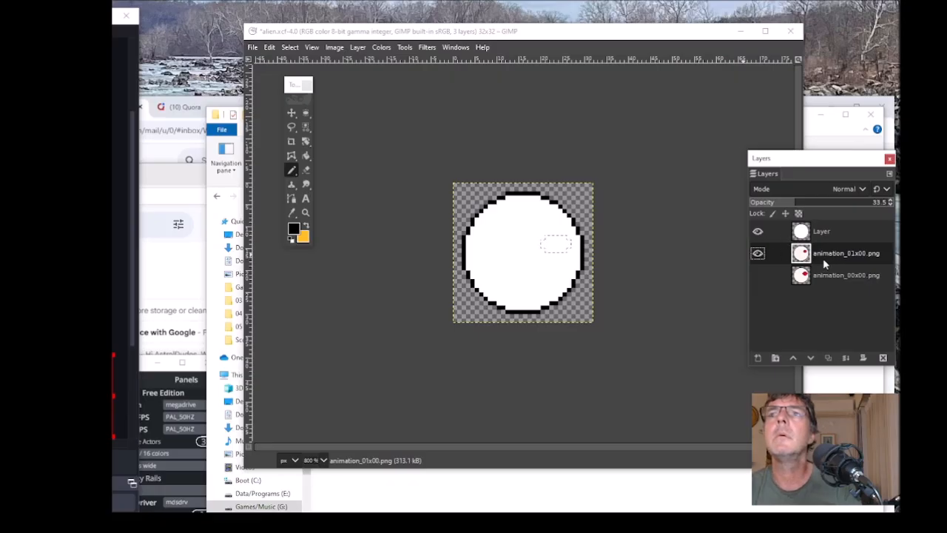
pyautogui.click(758, 231)
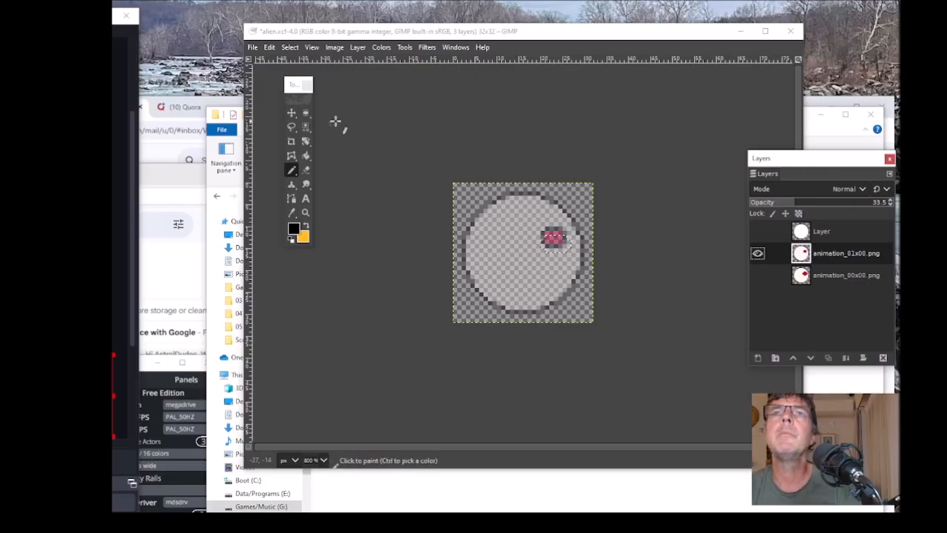
pyautogui.click(308, 117)
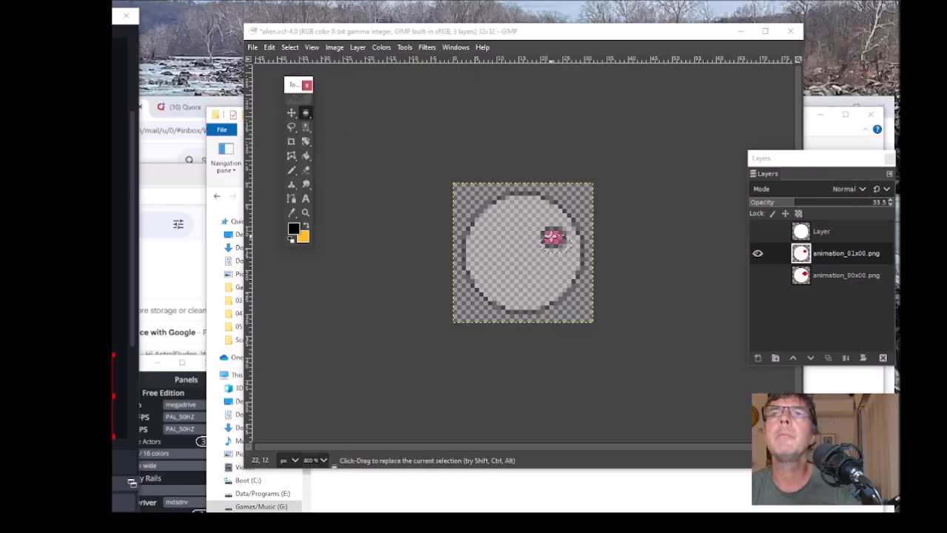
pyautogui.click(551, 237)
pyautogui.moveTo(537, 226); pyautogui.dragTo(570, 247)
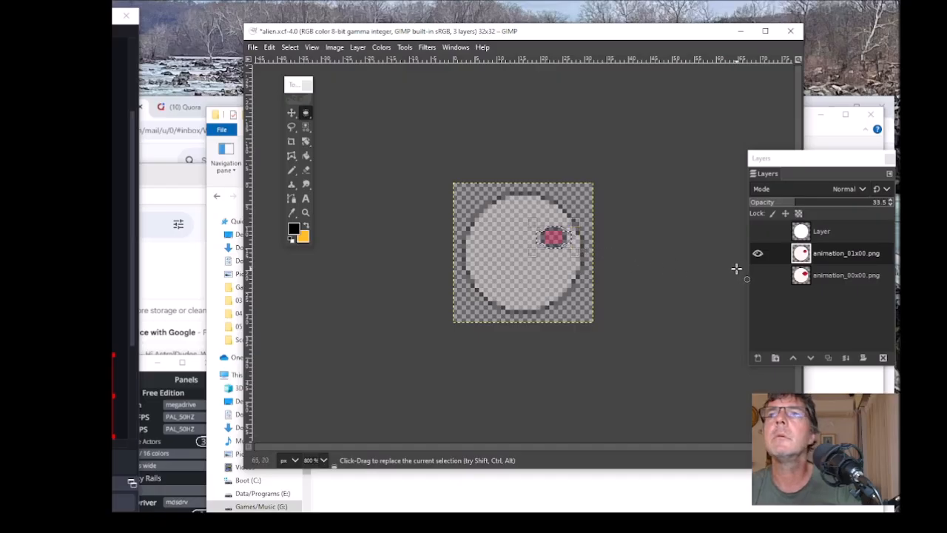
# Make the new layer active and visible, hide animation_01x00.png, and bucket-fill the eye selection with black.
pyautogui.click(843, 232)
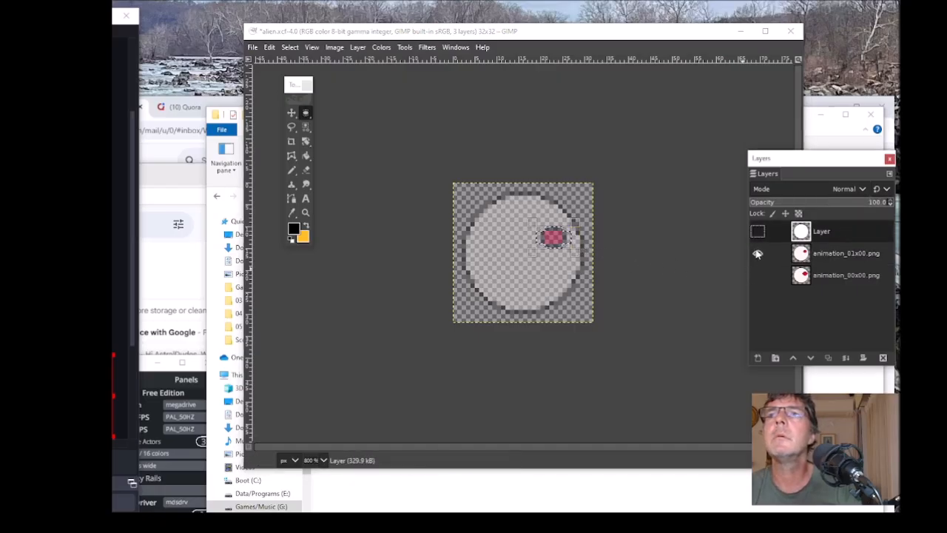
pyautogui.click(757, 254)
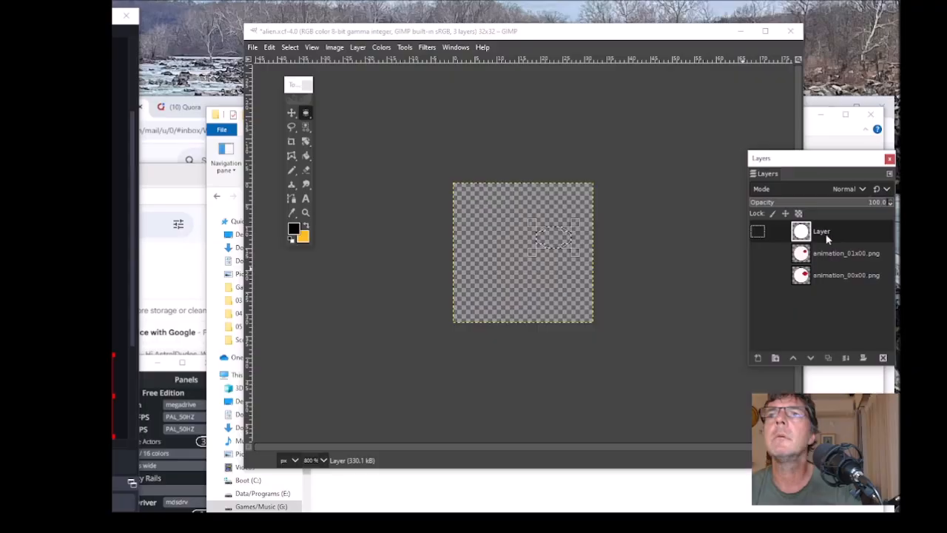
pyautogui.click(759, 232)
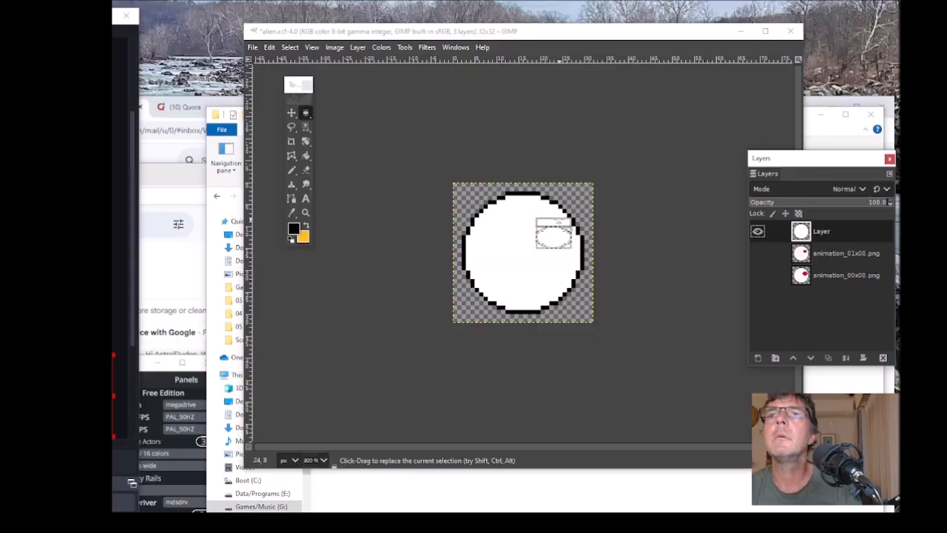
pyautogui.click(306, 156)
pyautogui.click(551, 244)
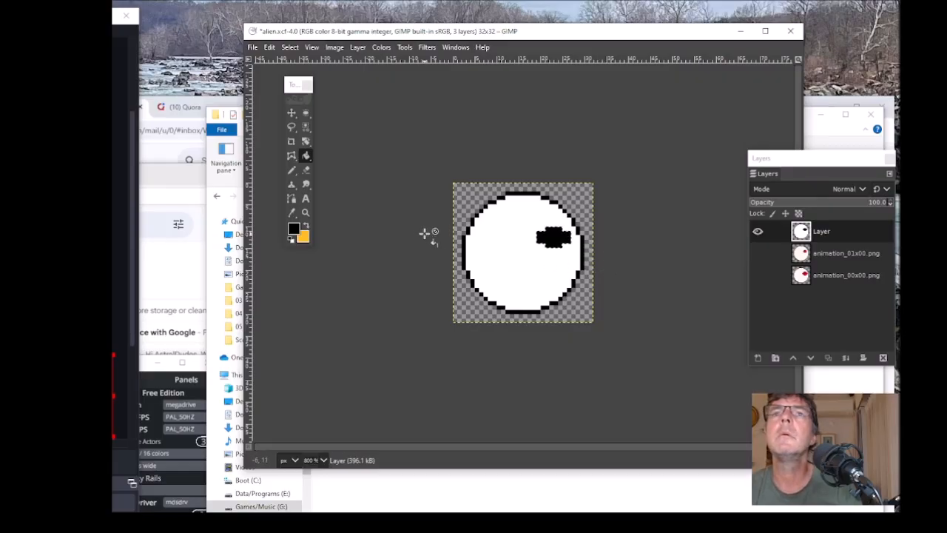
# Clear the selection, set the foreground colour to red (ff004a), and pencil a solid red block in the middle of the black eye.
pyautogui.click(292, 172)
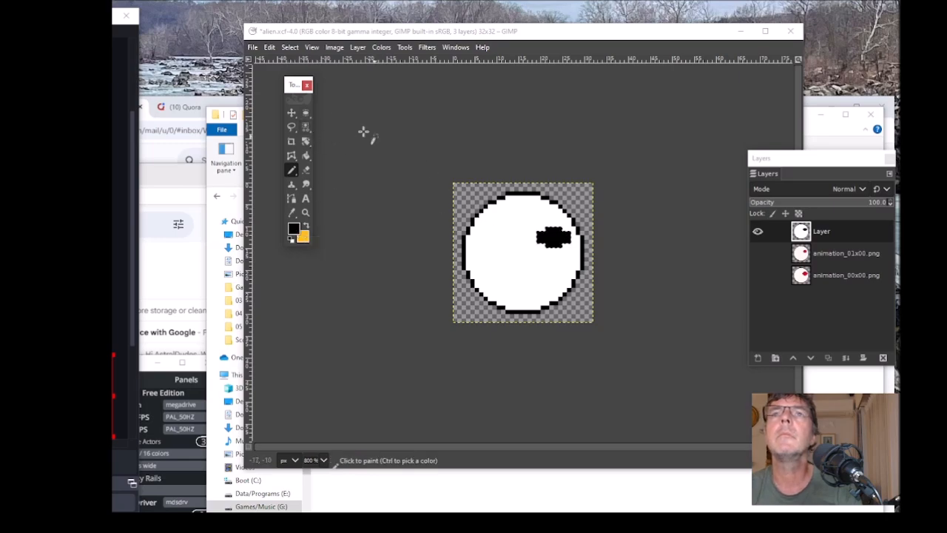
pyautogui.click(306, 114)
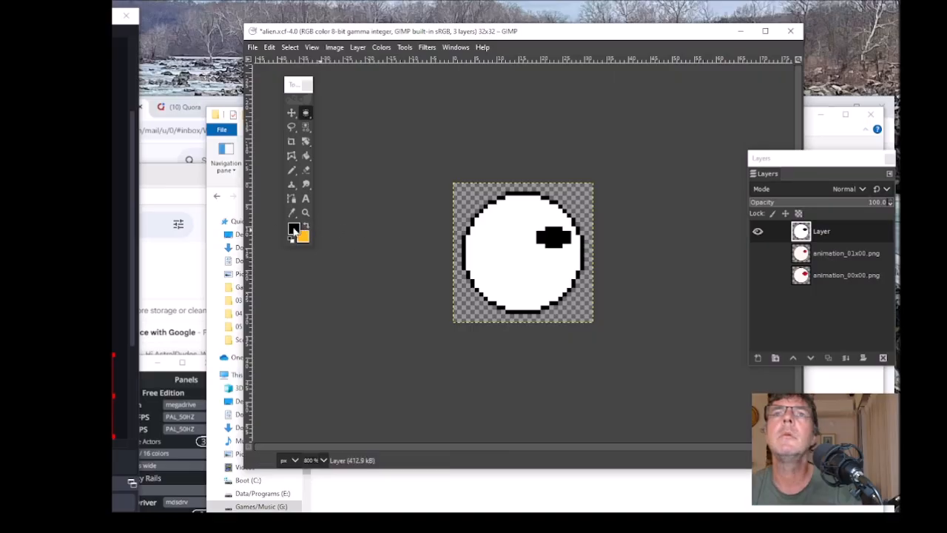
pyautogui.click(294, 231)
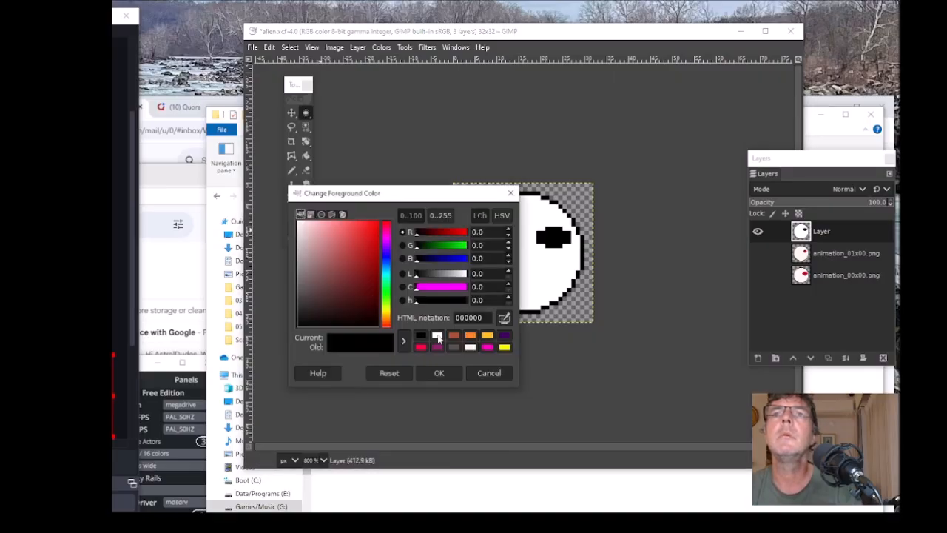
pyautogui.click(421, 347)
pyautogui.click(438, 372)
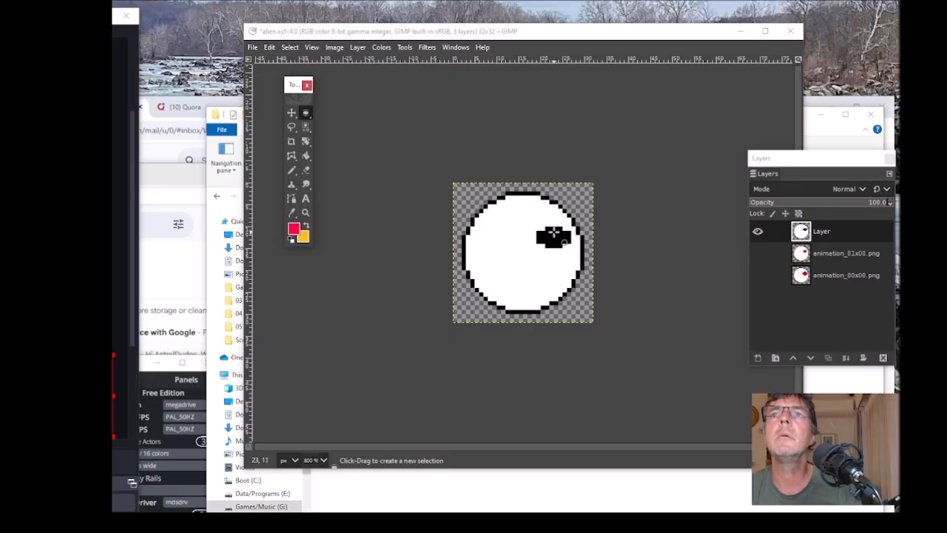
pyautogui.click(291, 170)
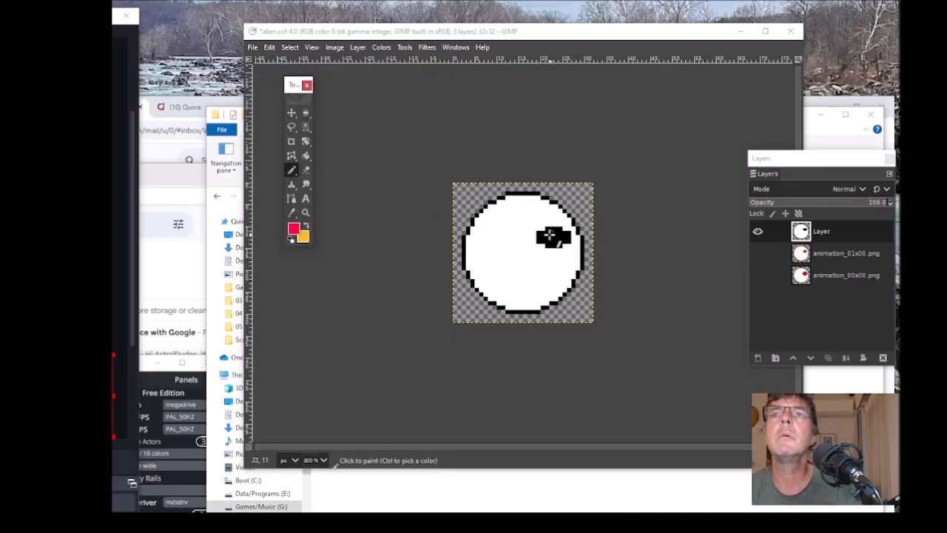
pyautogui.moveTo(548, 232); pyautogui.dragTo(561, 233)
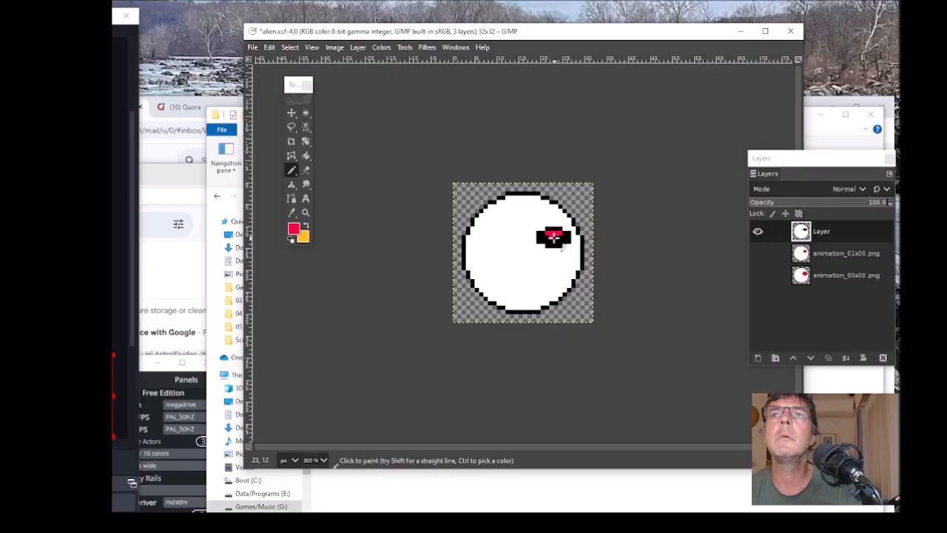
pyautogui.moveTo(548, 236)
pyautogui.mouseDown()
pyautogui.moveTo(564, 235)
pyautogui.moveTo(554, 237)
pyautogui.mouseUp()
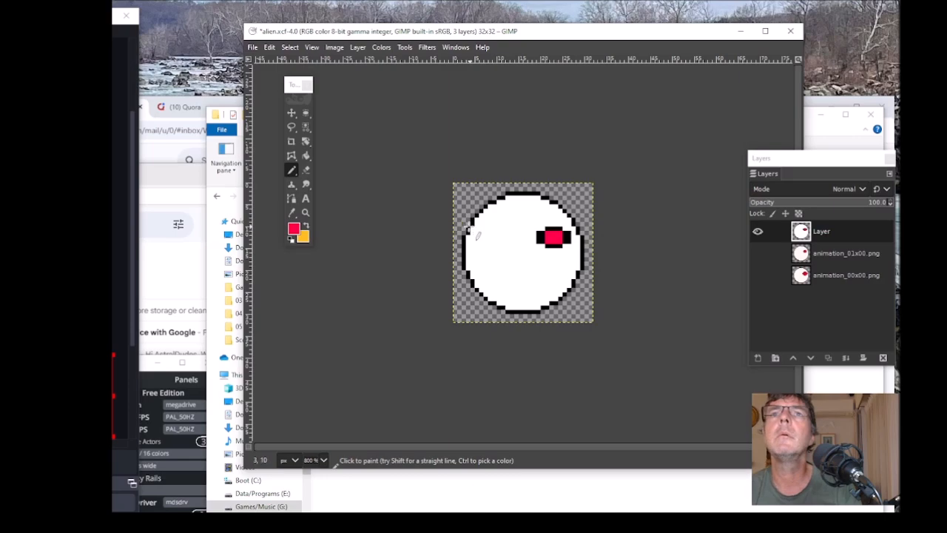
# Set the foreground colour to white (ffffff) and pencil over the protruding black pixels on both sides of the eye.
pyautogui.click(294, 230)
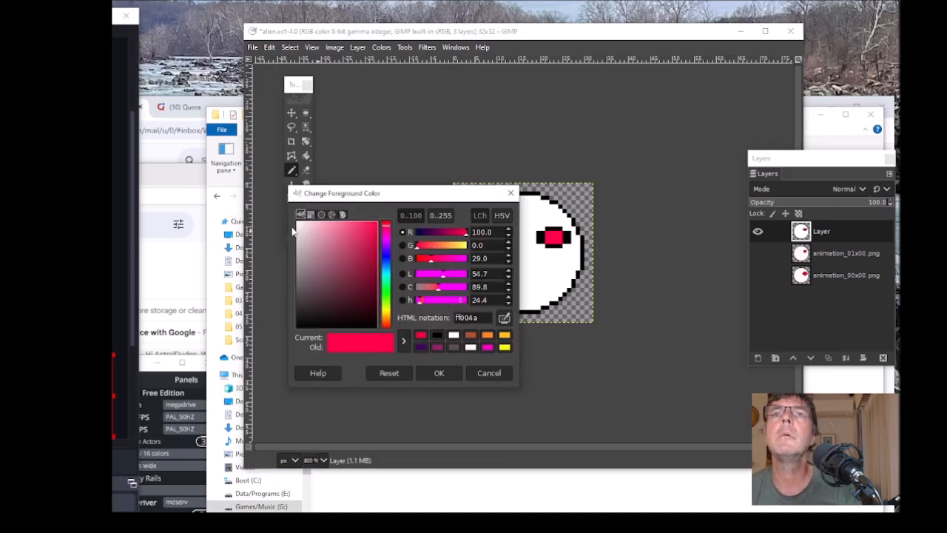
pyautogui.click(453, 335)
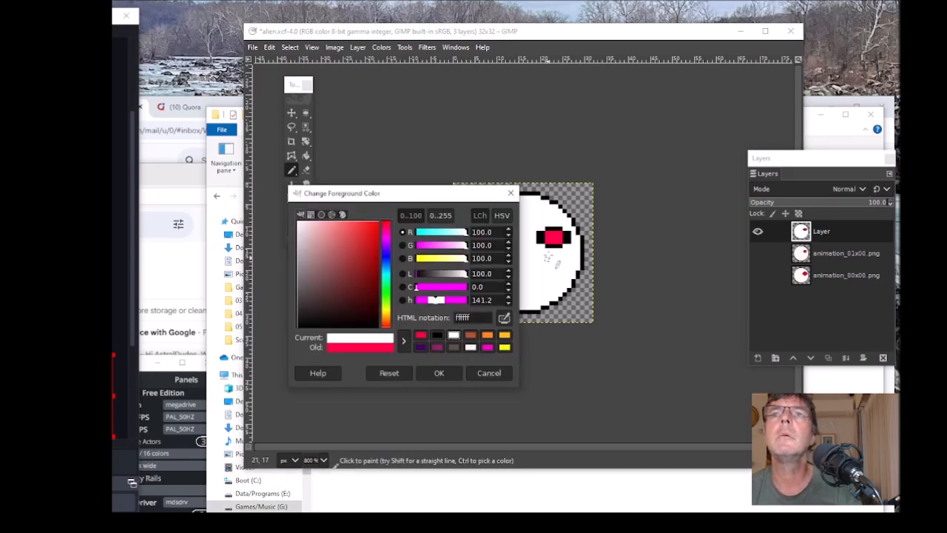
pyautogui.click(441, 372)
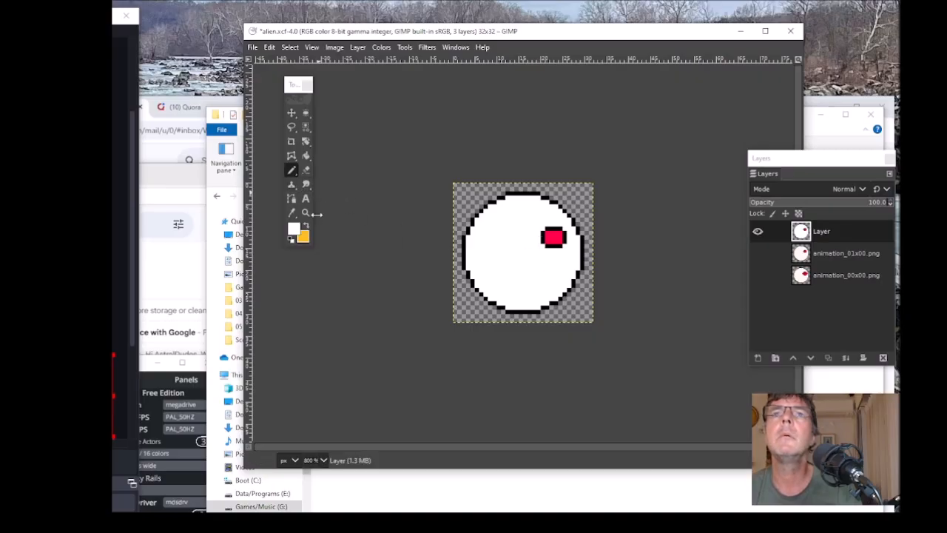
# Set the foreground colour to black and pencil a small horizontal pupil in the centre of the red block.
pyautogui.click(295, 230)
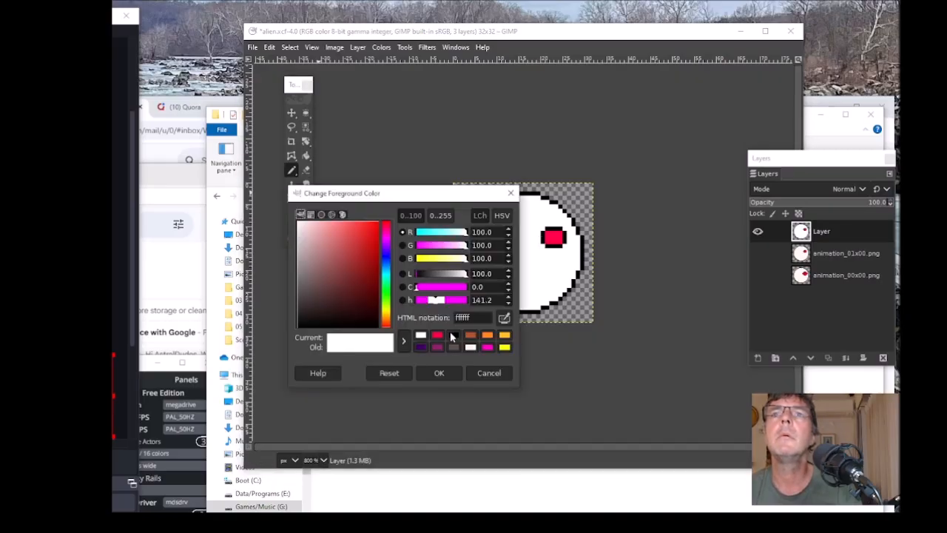
pyautogui.click(449, 336)
pyautogui.click(438, 373)
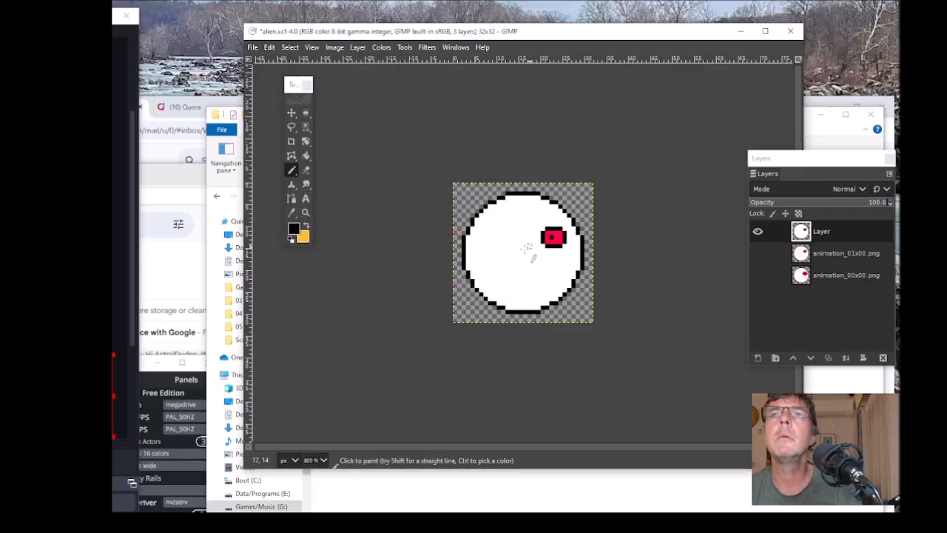
pyautogui.moveTo(554, 237); pyautogui.dragTo(549, 238)
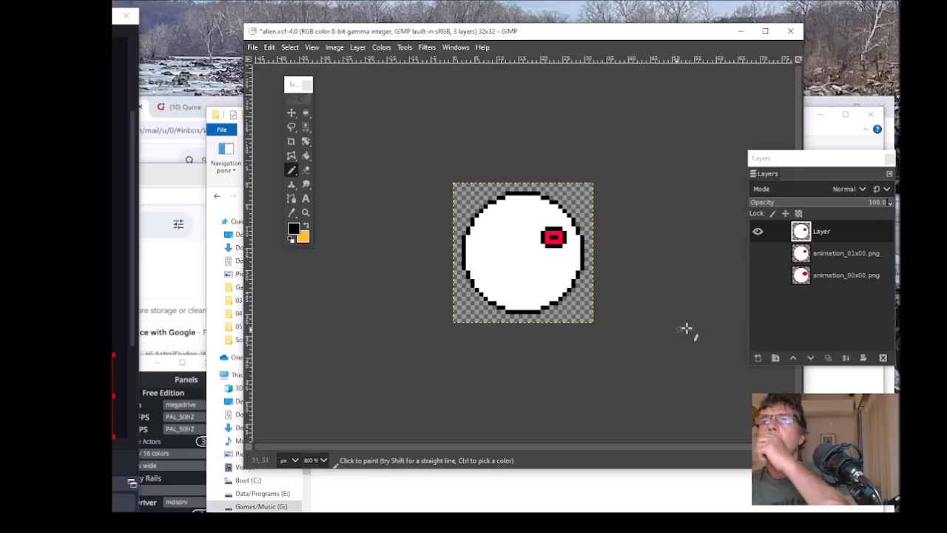
# Toggle the new layer's visibility to compare its eye with the animation_01x00.png frame.
pyautogui.click(757, 231)
pyautogui.click(757, 232)
pyautogui.click(756, 231)
pyautogui.click(756, 231)
pyautogui.click(756, 232)
pyautogui.click(756, 232)
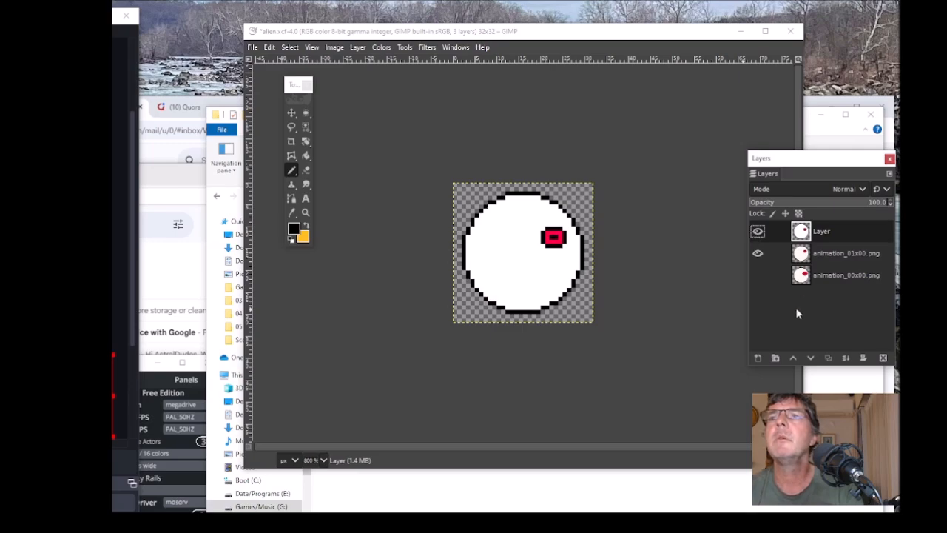
# Duplicate the new layer and pencil an extra black ring of pixels around the eye on the copy.
pyautogui.click(829, 358)
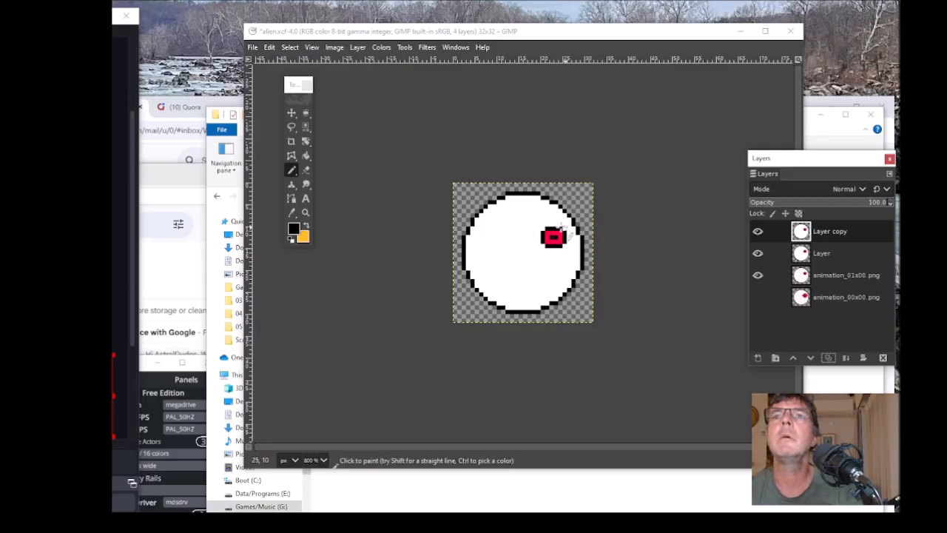
pyautogui.moveTo(547, 224); pyautogui.dragTo(561, 227)
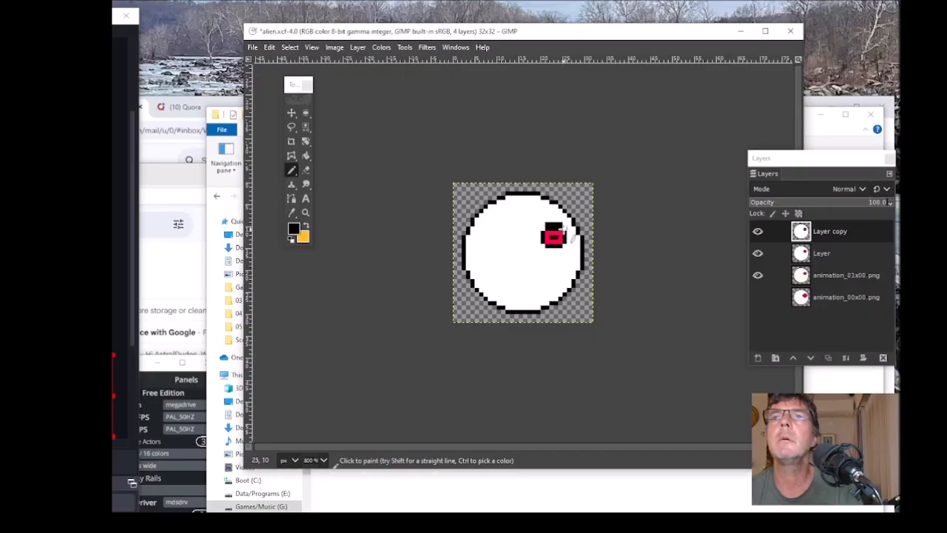
pyautogui.moveTo(567, 233); pyautogui.dragTo(565, 245)
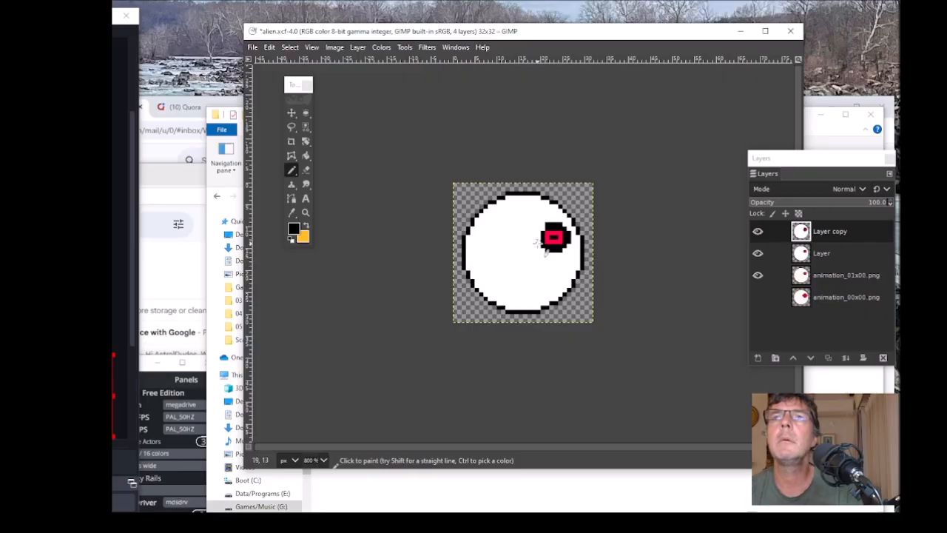
pyautogui.moveTo(538, 242); pyautogui.dragTo(542, 228)
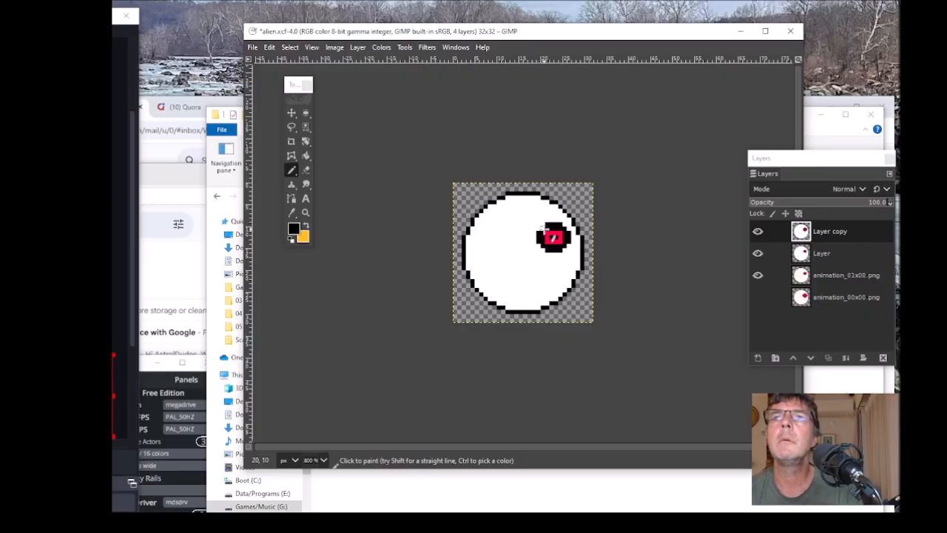
# Set the foreground colour to red (ff004a) and pencil over the inner black ring to enlarge the copy's iris.
pyautogui.click(294, 230)
pyautogui.click(454, 335)
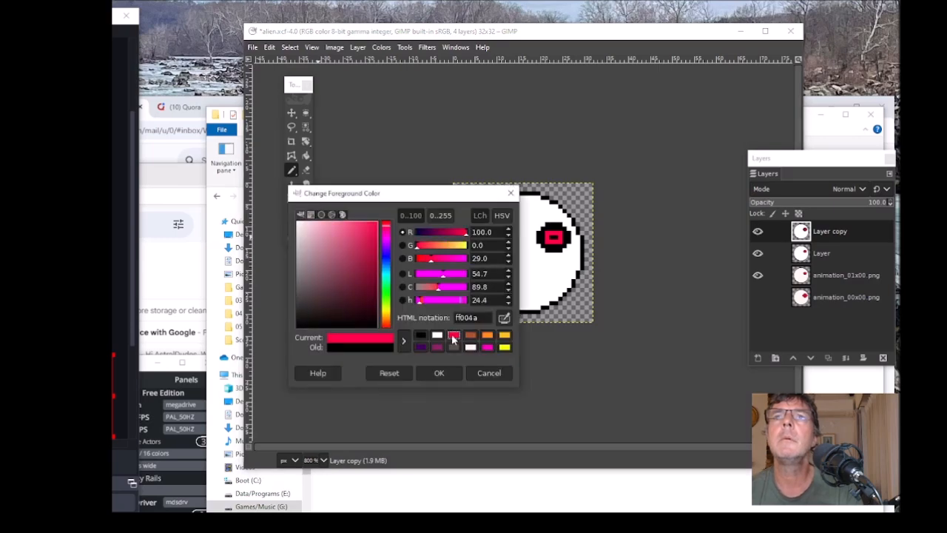
pyautogui.click(439, 372)
pyautogui.moveTo(545, 233); pyautogui.dragTo(560, 229)
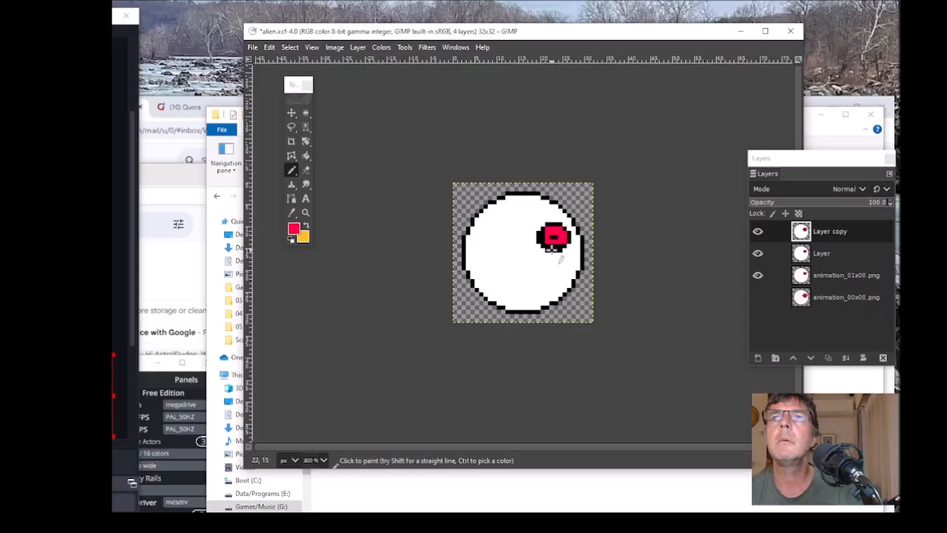
pyautogui.moveTo(559, 247); pyautogui.dragTo(543, 242)
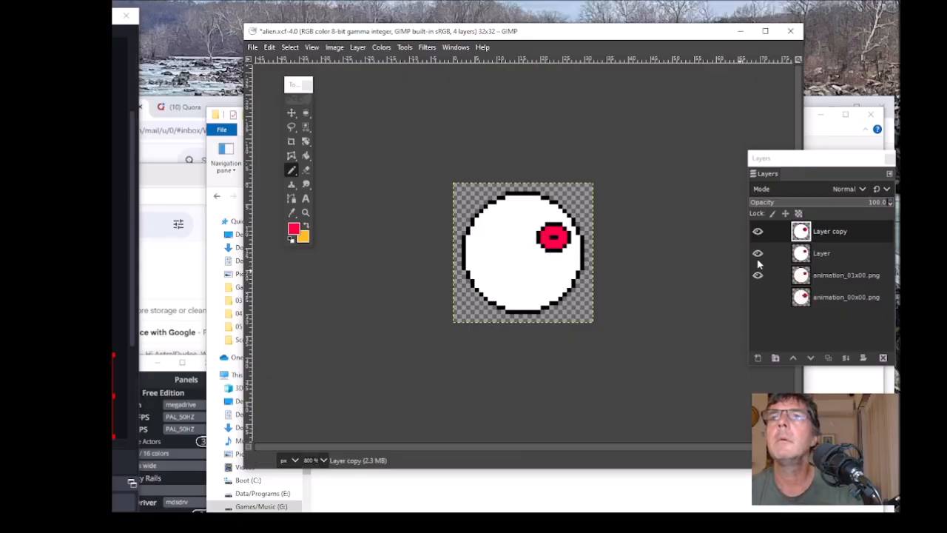
# Compare the eye with the lower layers' eyes, and leave only Layer copy visible.
pyautogui.click(757, 231)
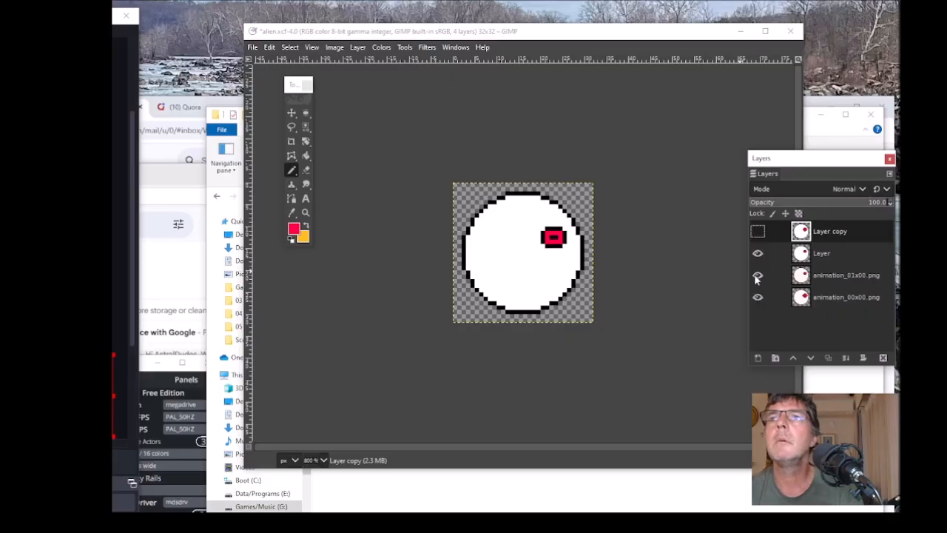
pyautogui.click(756, 256)
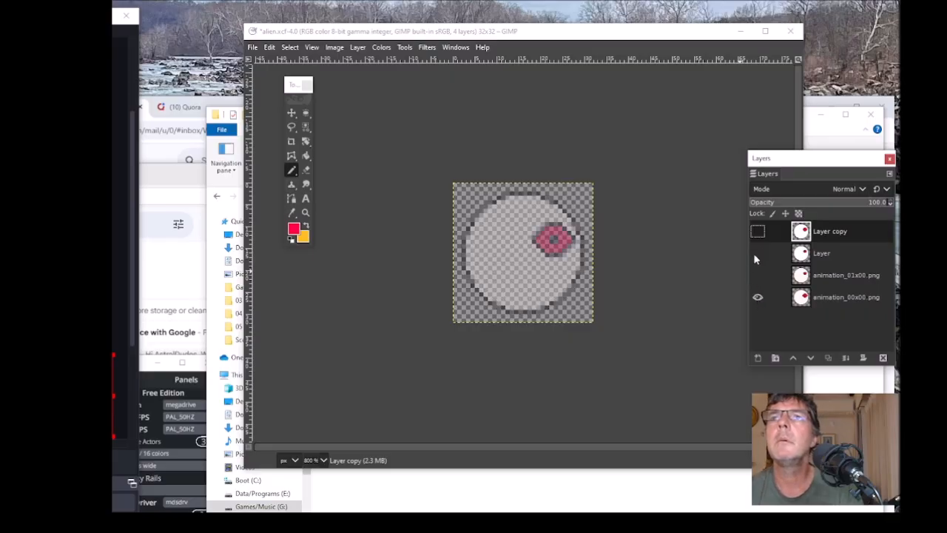
pyautogui.click(756, 256)
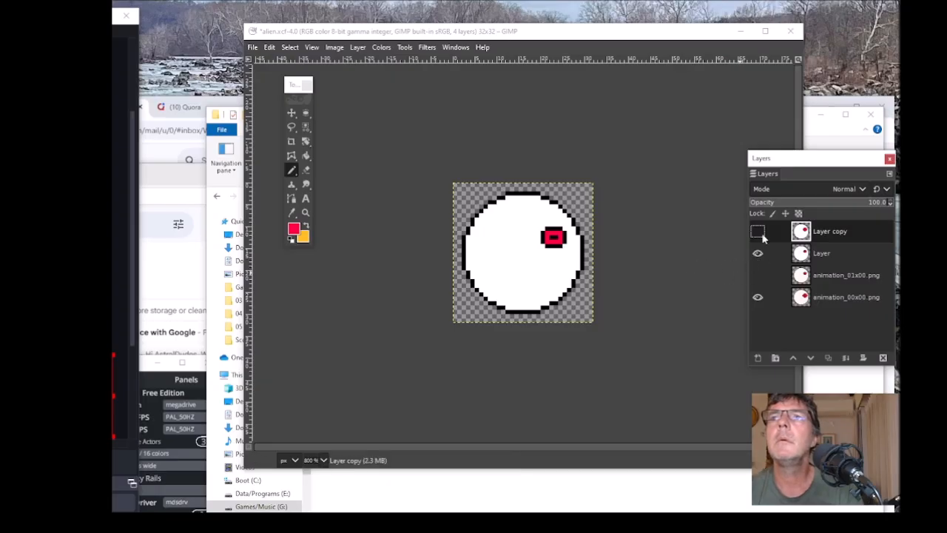
pyautogui.click(757, 253)
pyautogui.click(758, 275)
pyautogui.click(758, 298)
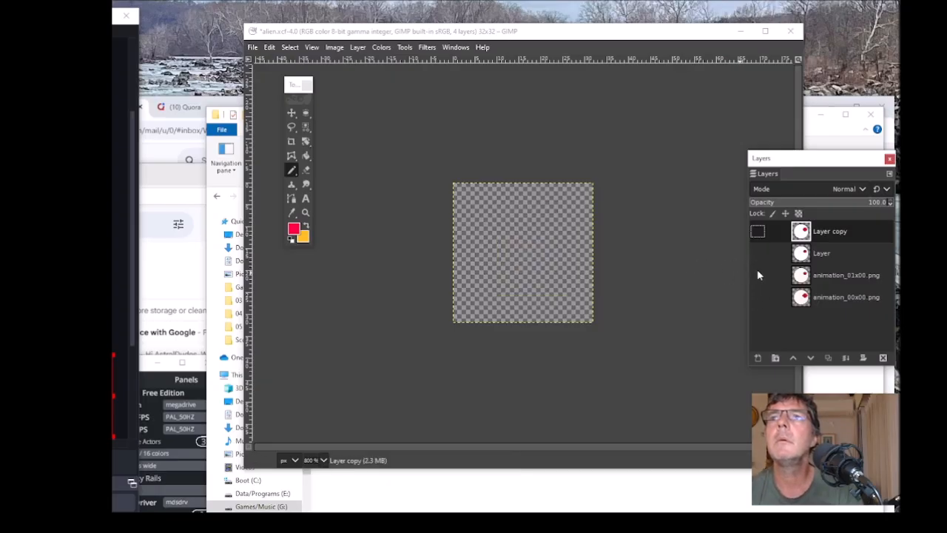
pyautogui.click(758, 232)
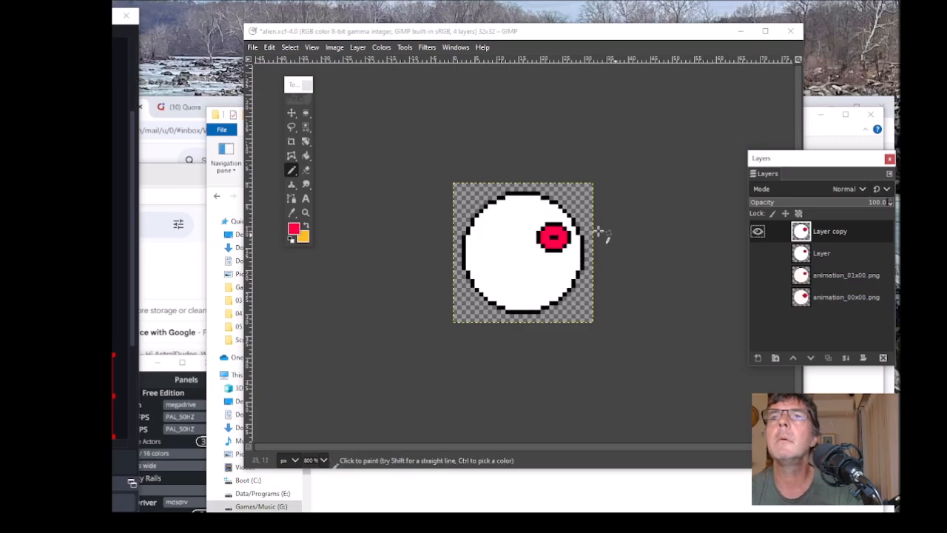
# Set the foreground colour to black and pencil extra pixels onto the pupil to make it taller.
pyautogui.click(305, 225)
pyautogui.click(307, 226)
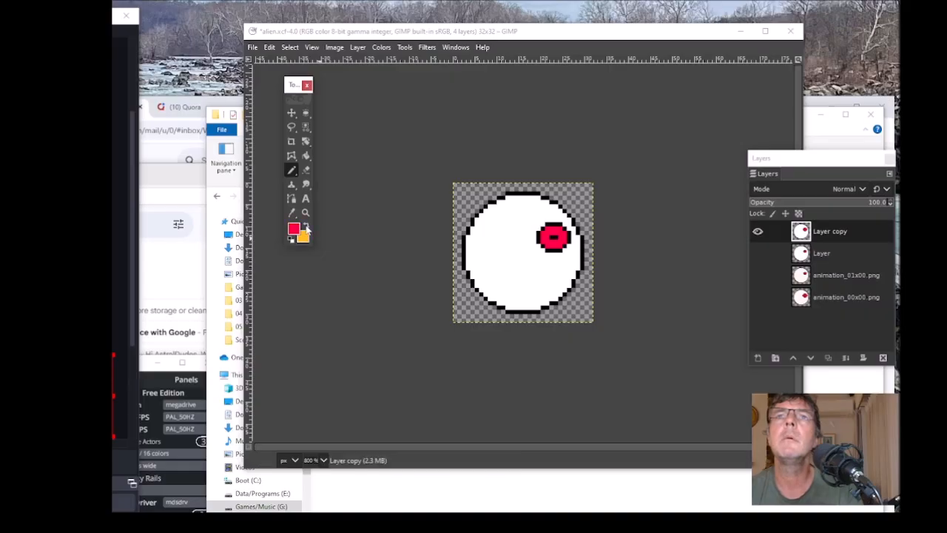
pyautogui.click(296, 229)
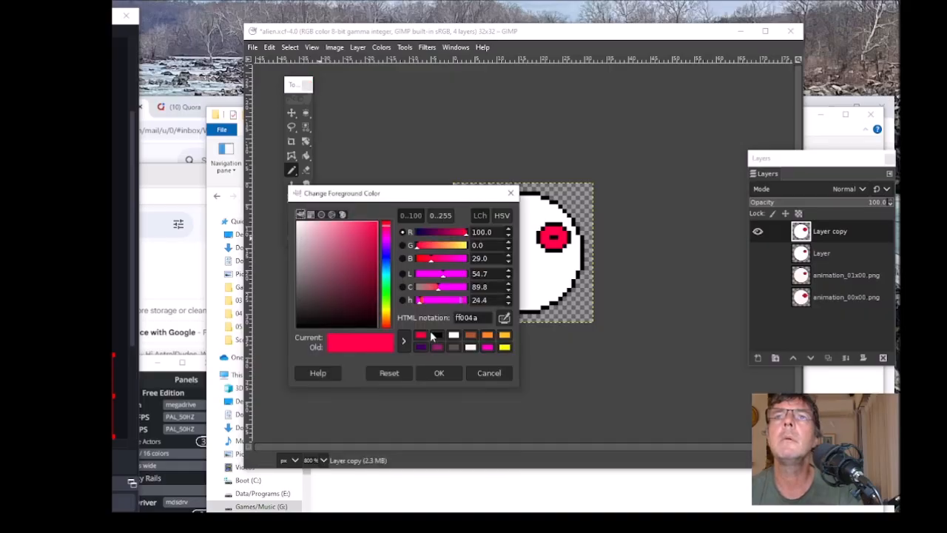
pyautogui.click(436, 336)
pyautogui.click(439, 373)
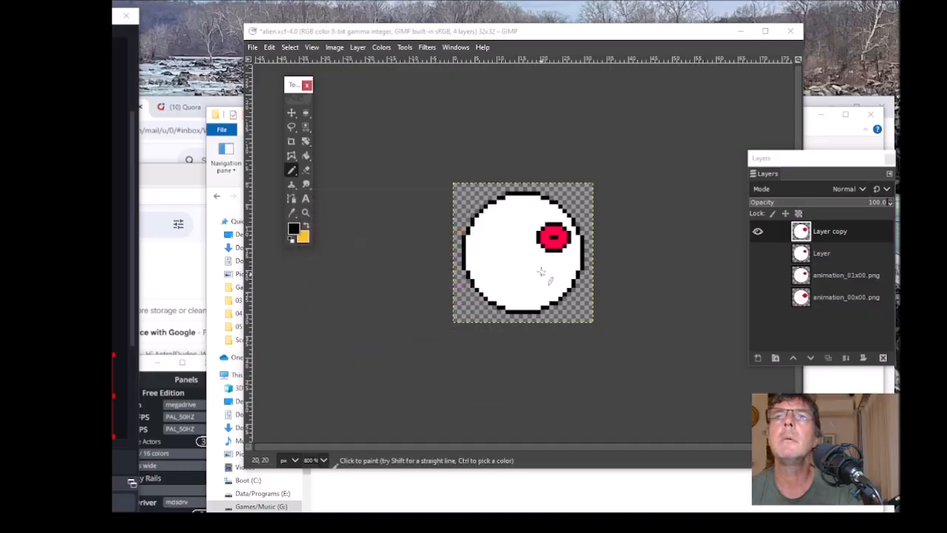
pyautogui.click(554, 236)
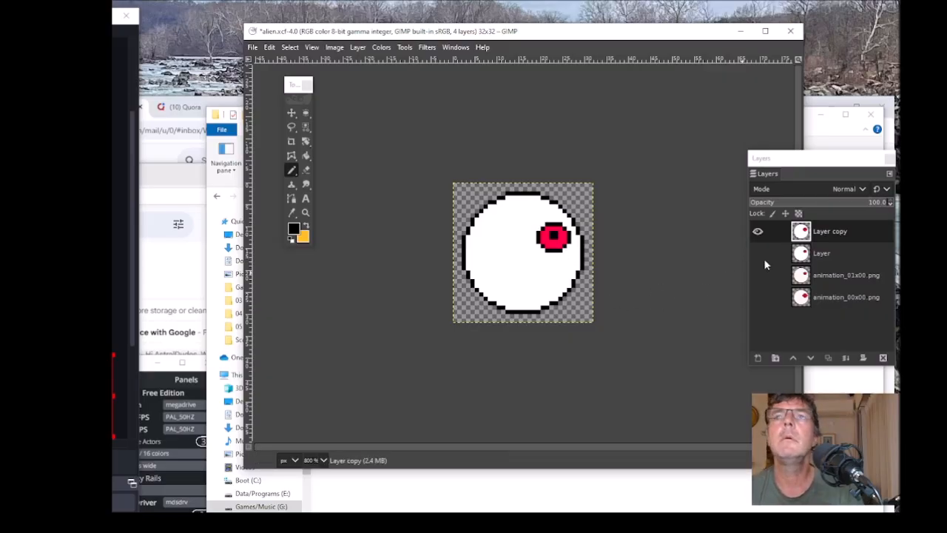
# Show Layer beneath Layer copy and repeatedly toggle the copy's visibility to preview the eye animation between the two frames.
pyautogui.click(836, 276)
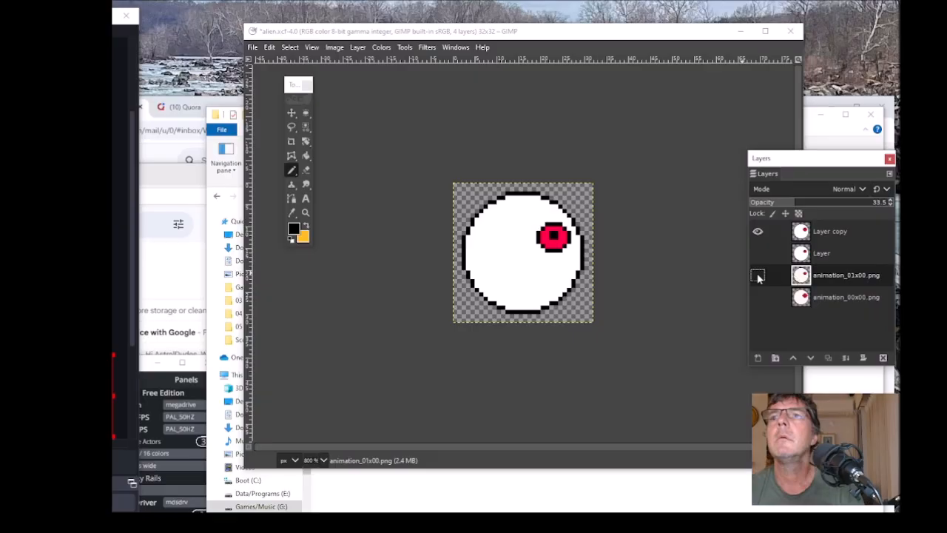
pyautogui.click(758, 253)
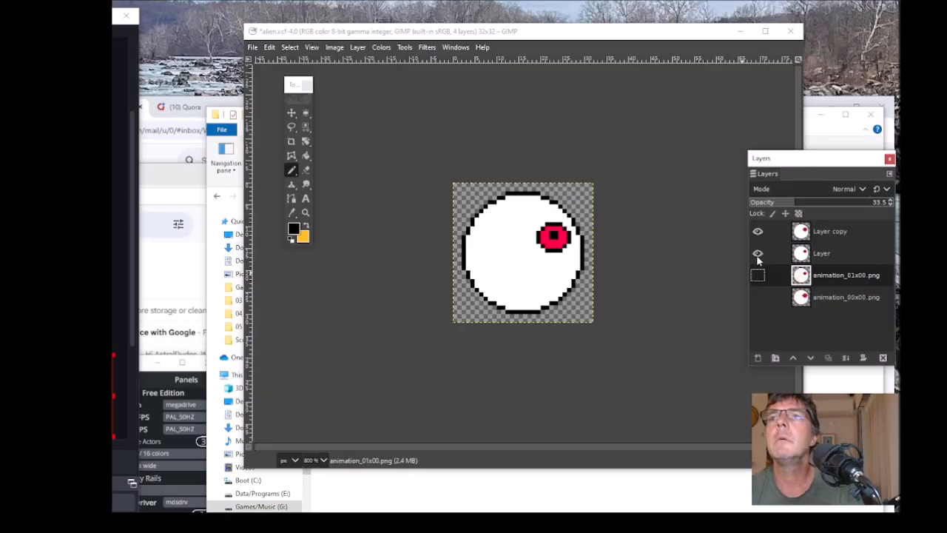
pyautogui.click(757, 232)
pyautogui.click(757, 232)
pyautogui.click(757, 233)
pyautogui.click(757, 233)
pyautogui.click(757, 232)
pyautogui.click(757, 233)
pyautogui.click(757, 233)
pyautogui.click(757, 232)
pyautogui.click(757, 232)
pyautogui.click(756, 232)
pyautogui.click(757, 232)
pyautogui.click(757, 232)
pyautogui.click(757, 232)
pyautogui.click(757, 233)
pyautogui.click(757, 232)
pyautogui.click(756, 233)
pyautogui.click(757, 233)
pyautogui.click(757, 232)
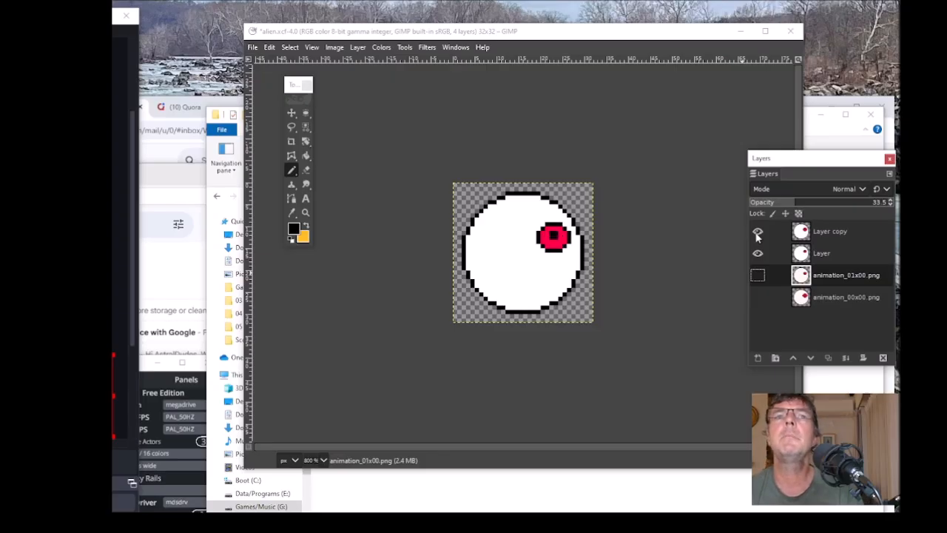
pyautogui.click(757, 232)
pyautogui.click(757, 232)
pyautogui.click(757, 233)
pyautogui.click(757, 232)
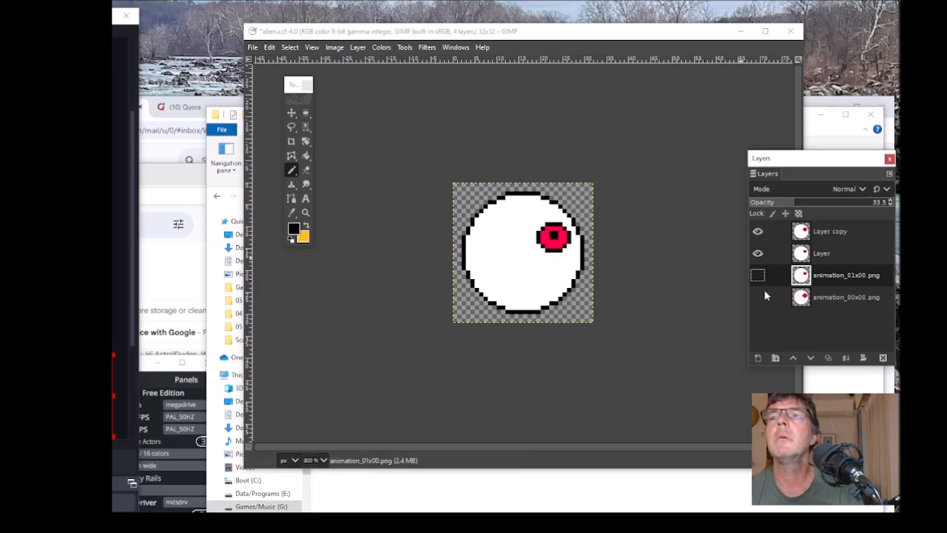
# Leave only Layer copy visible and export the image as alien 1.png in the 06 - Actors folder with the preset PNG options.
pyautogui.click(840, 231)
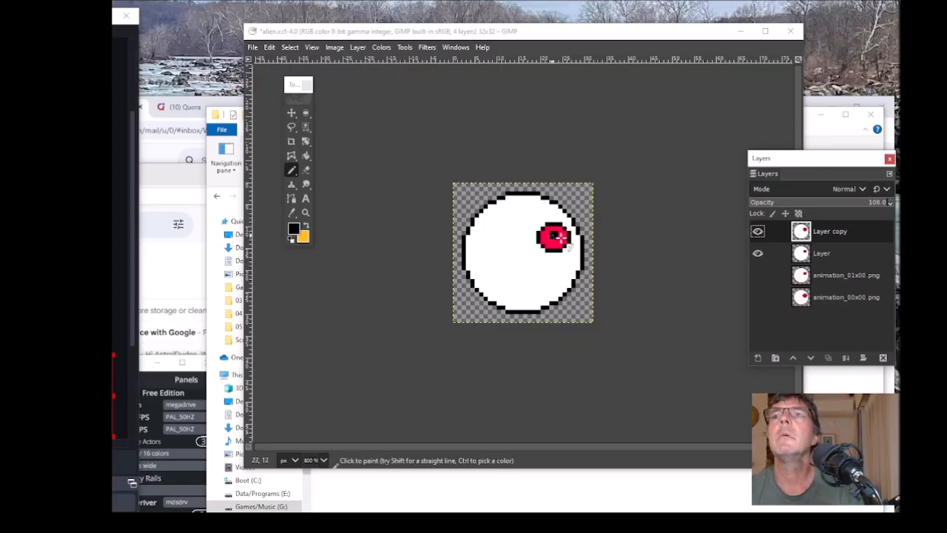
pyautogui.click(759, 253)
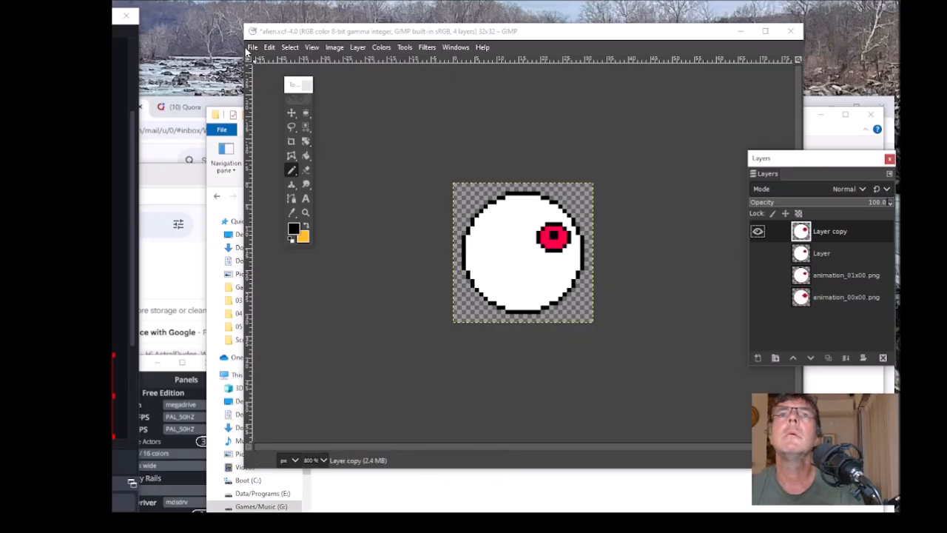
pyautogui.click(251, 47)
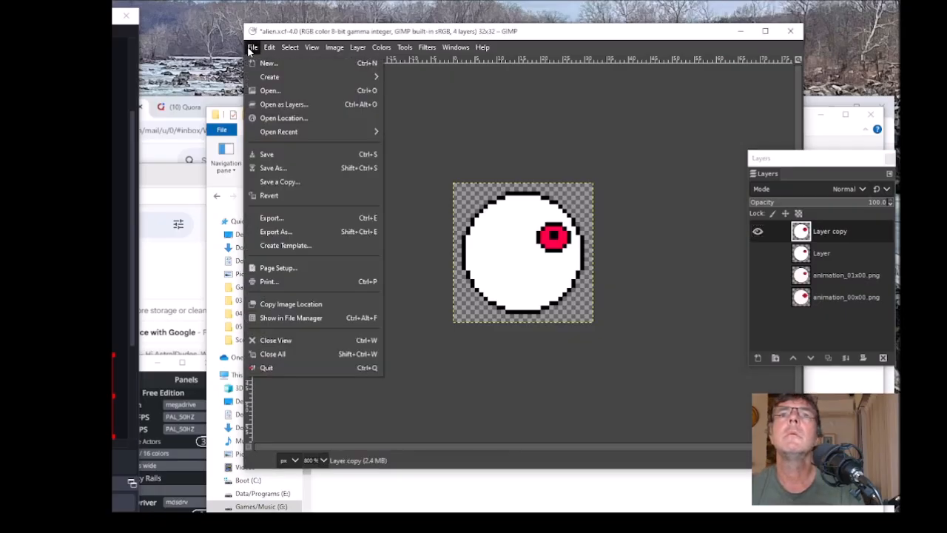
pyautogui.click(289, 231)
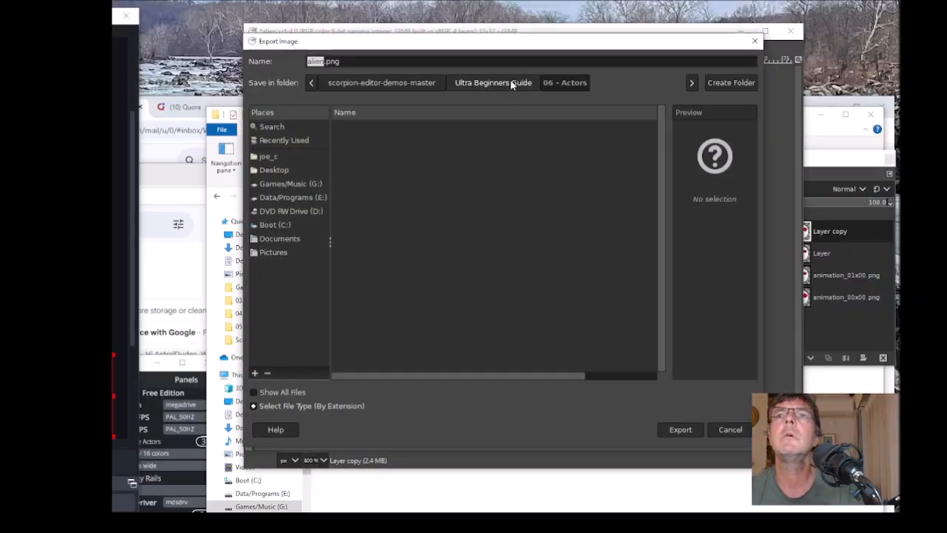
pyautogui.click(328, 63)
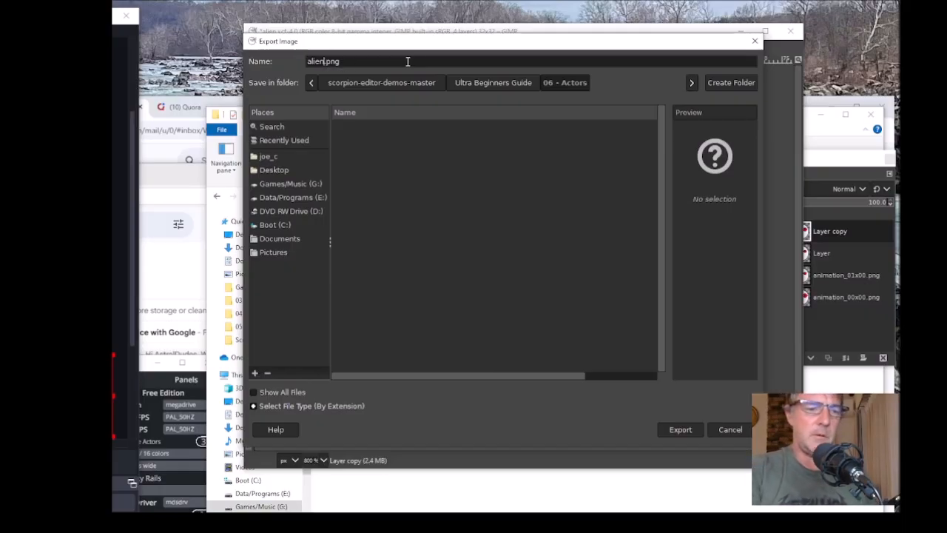
pyautogui.write('1')
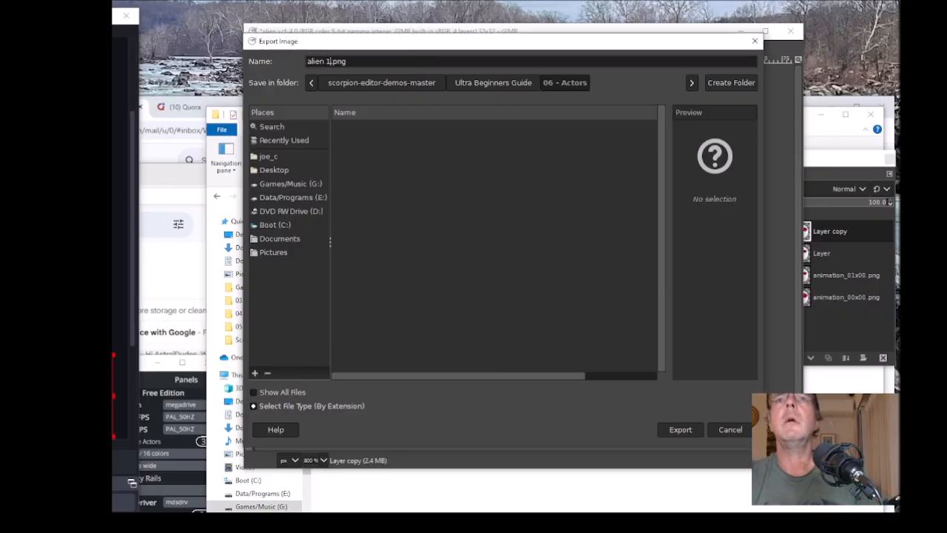
pyautogui.click(683, 430)
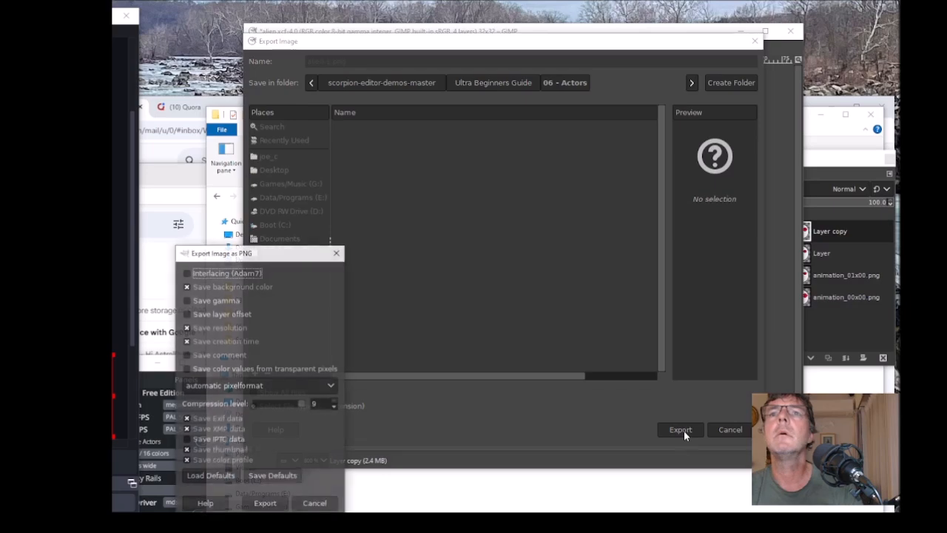
pyautogui.moveTo(266, 257); pyautogui.dragTo(468, 205)
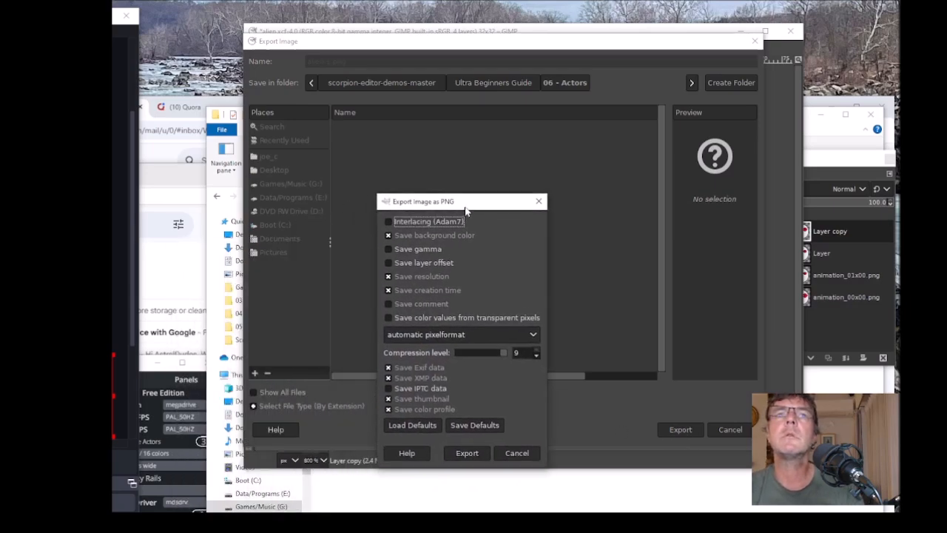
pyautogui.click(464, 453)
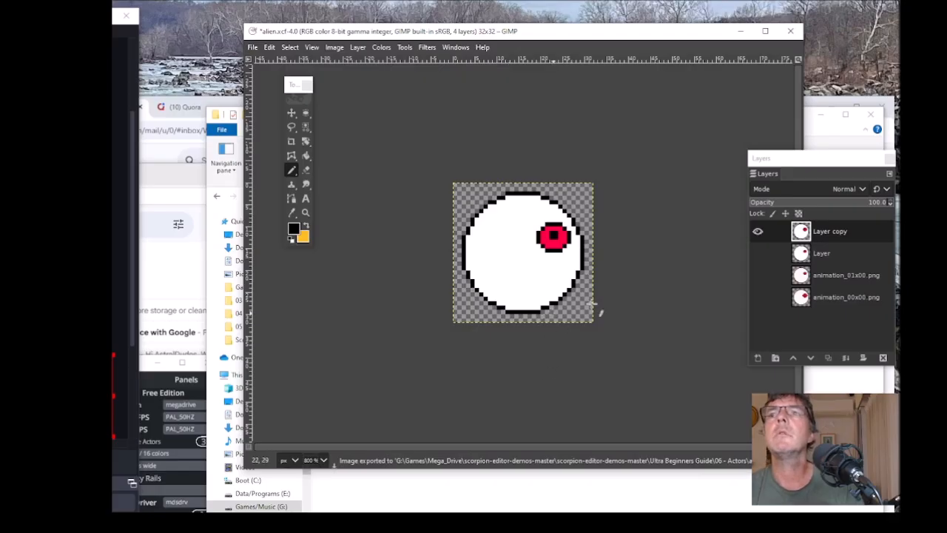
# Hide Layer copy, then select Layer and make it the only visible layer.
pyautogui.click(757, 232)
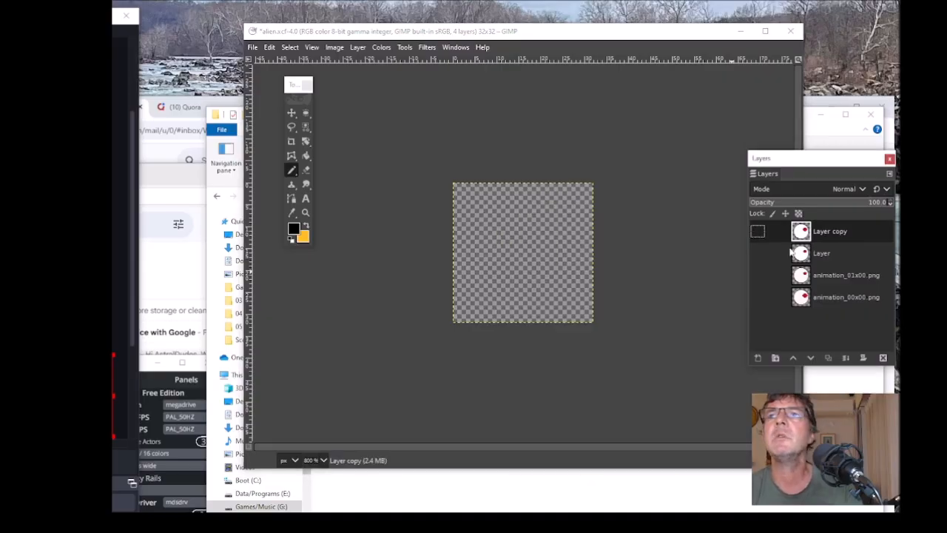
pyautogui.click(831, 254)
pyautogui.click(756, 253)
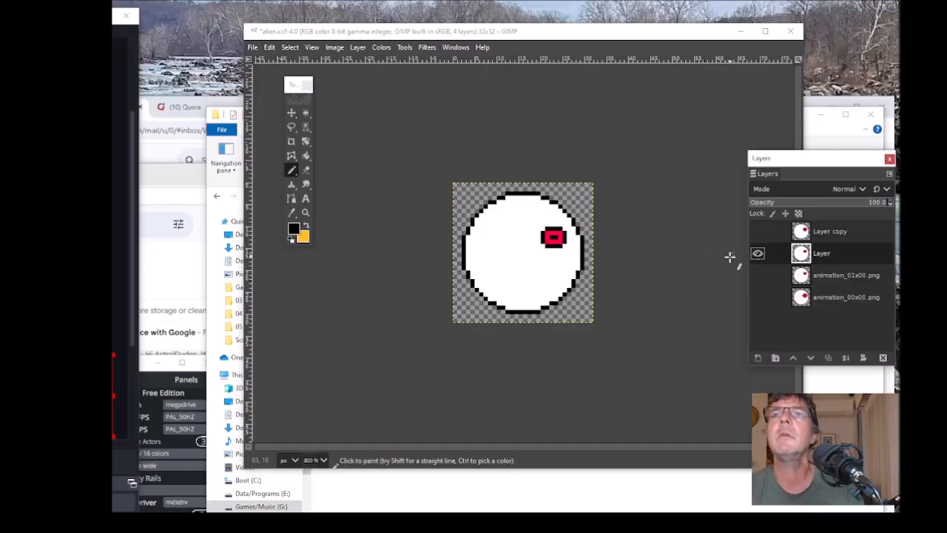
# Export the visible frame under the new name alien 2.png in the 06 - Actors folder, keeping the preset PNG options.
pyautogui.click(252, 47)
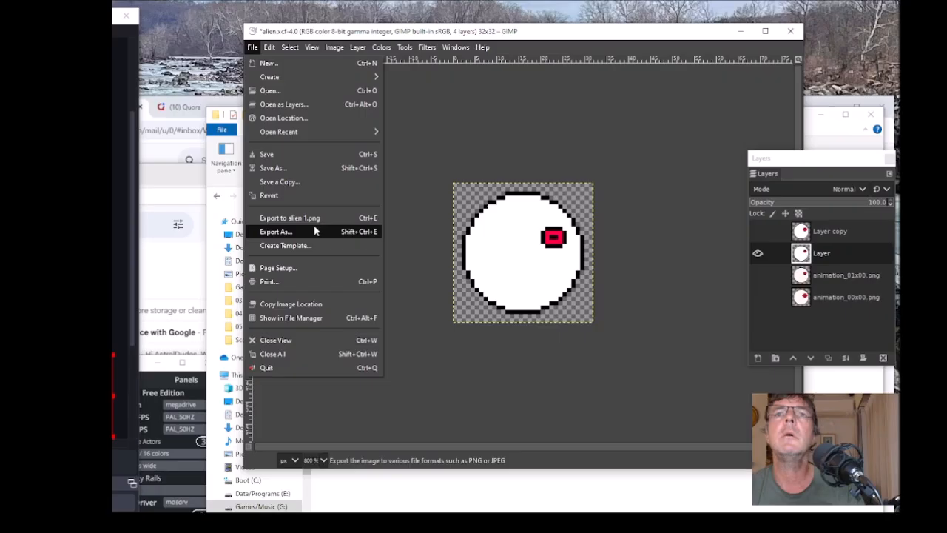
pyautogui.click(288, 232)
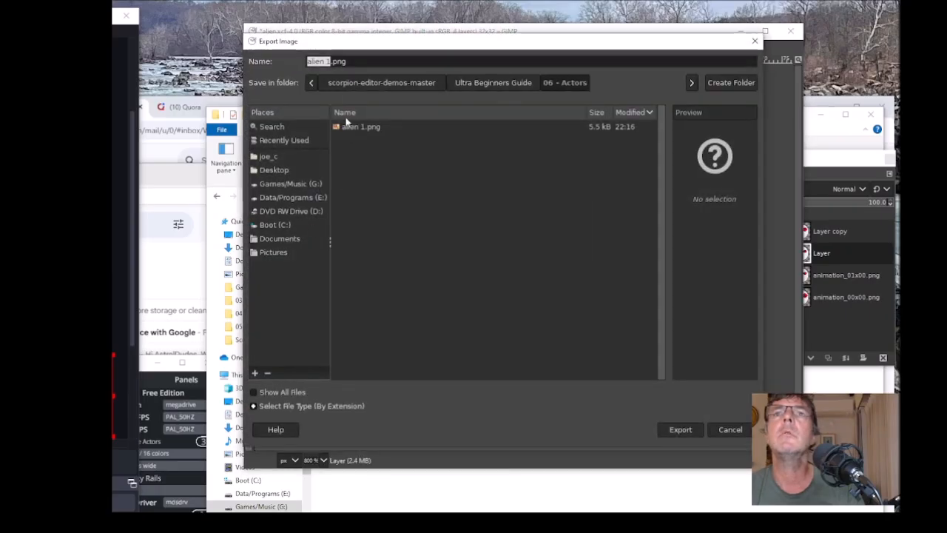
pyautogui.click(345, 62)
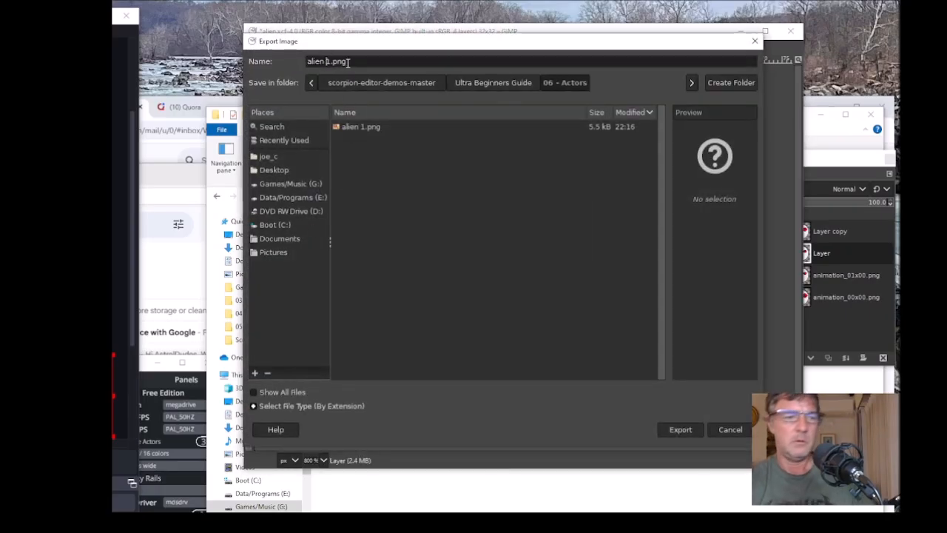
pyautogui.press('Delete')
pyautogui.write('2')
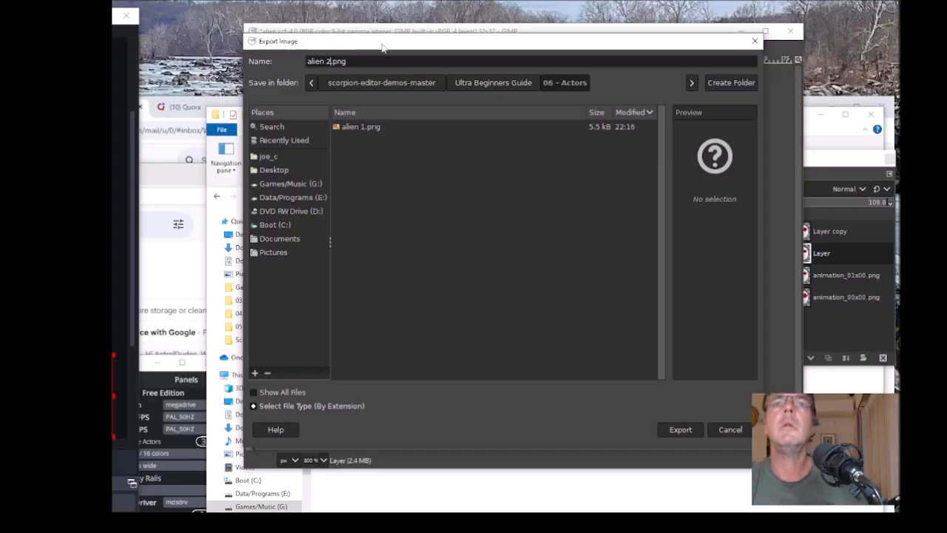
pyautogui.click(680, 429)
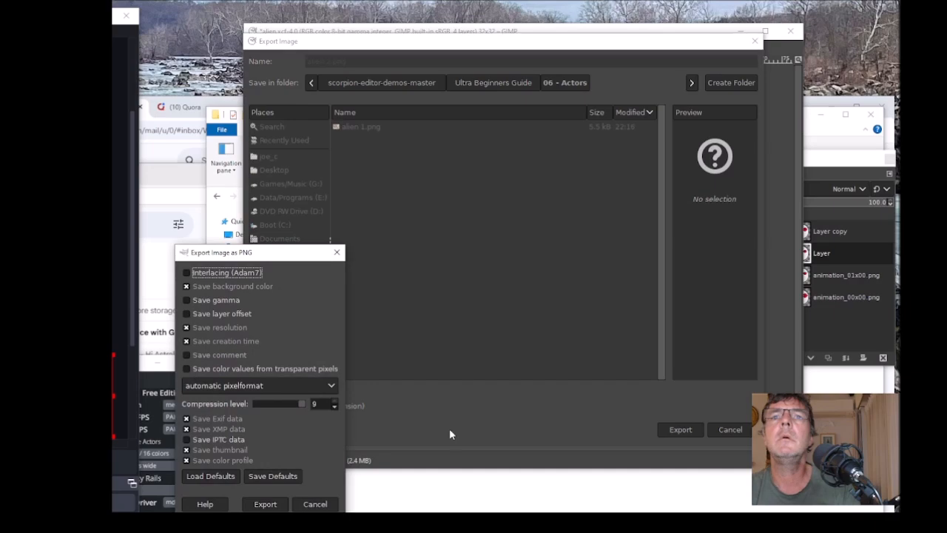
pyautogui.moveTo(232, 257); pyautogui.dragTo(427, 130)
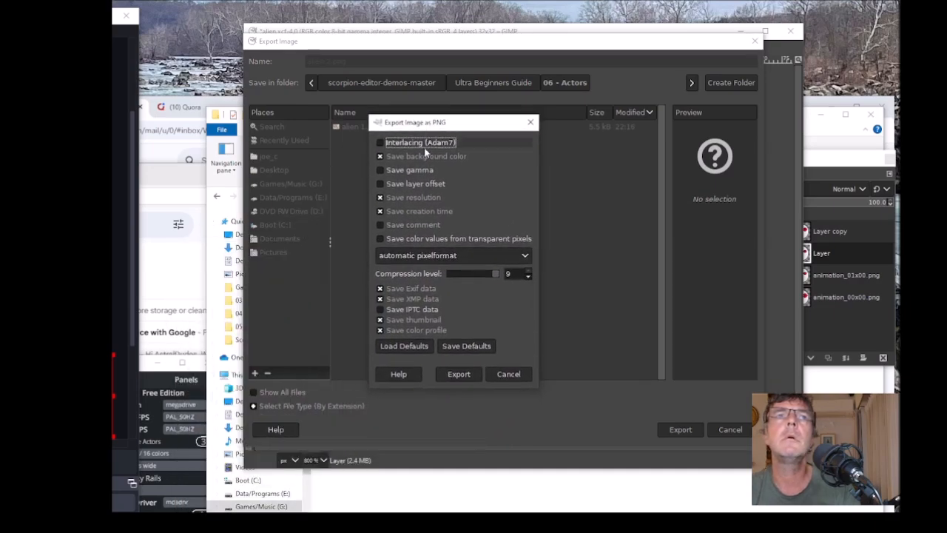
pyautogui.click(458, 370)
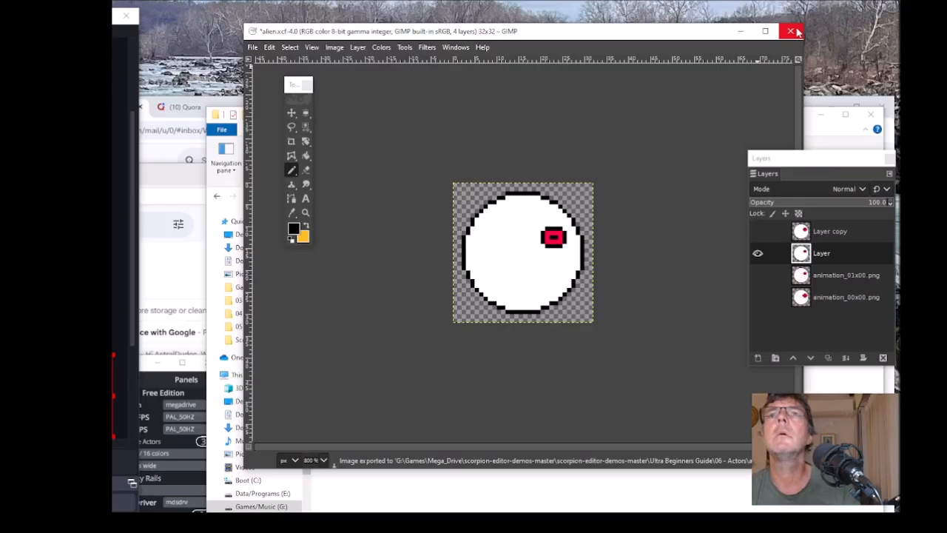
# Close alien.xcf without saving its changes and quit GIMP.
pyautogui.click(798, 31)
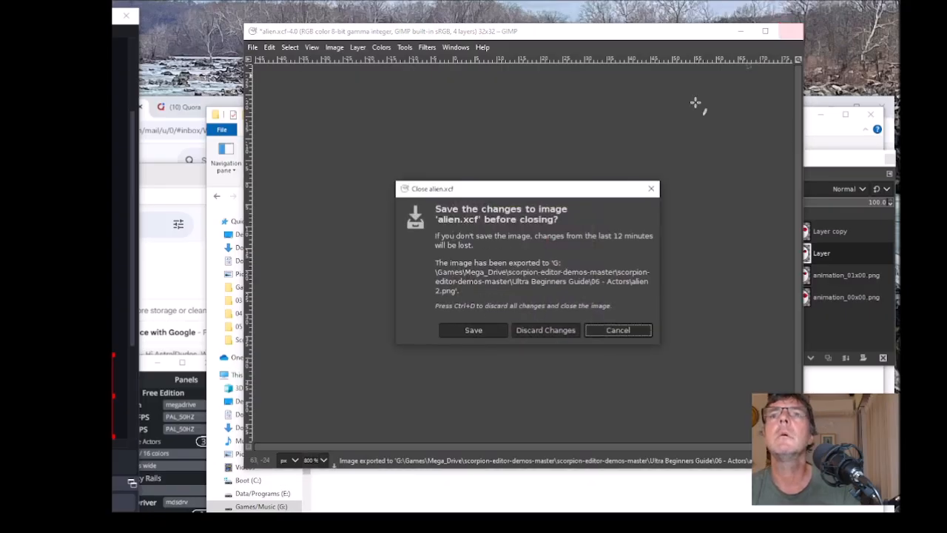
pyautogui.click(530, 331)
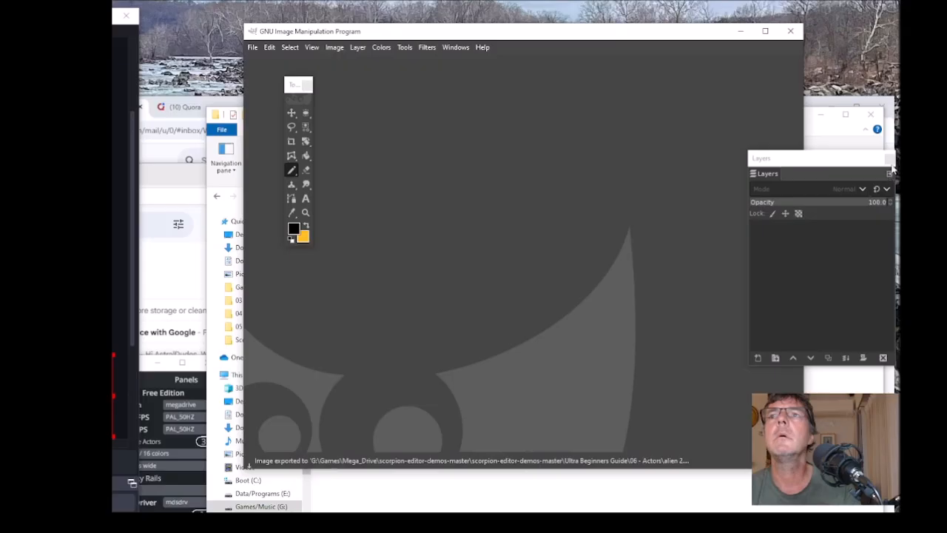
pyautogui.click(790, 31)
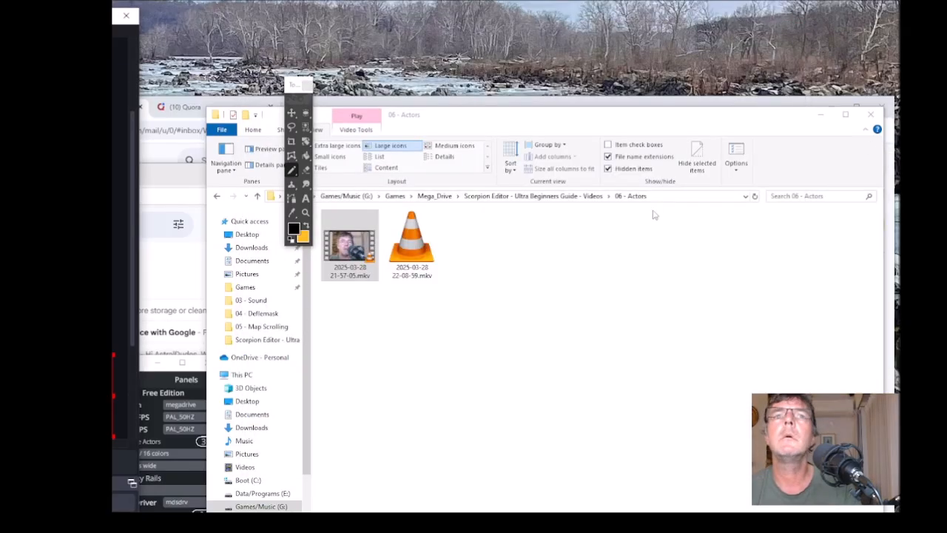
# In File Explorer, go to the Editor folder inside Mega_Drive's nested scorpion-editor-demos-master folders and launch Scorpion Editor - 2024.1.exe.
pyautogui.click(435, 196)
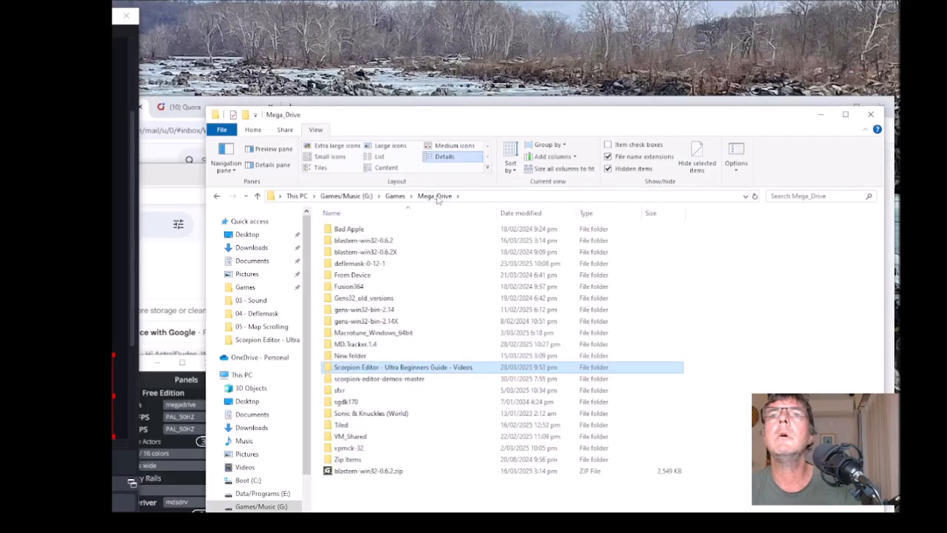
pyautogui.doubleClick(353, 381)
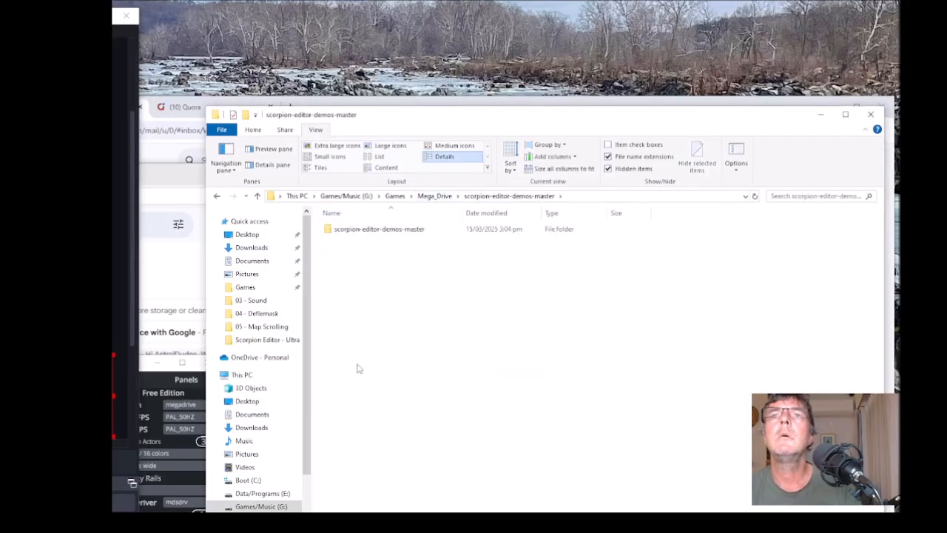
pyautogui.doubleClick(356, 229)
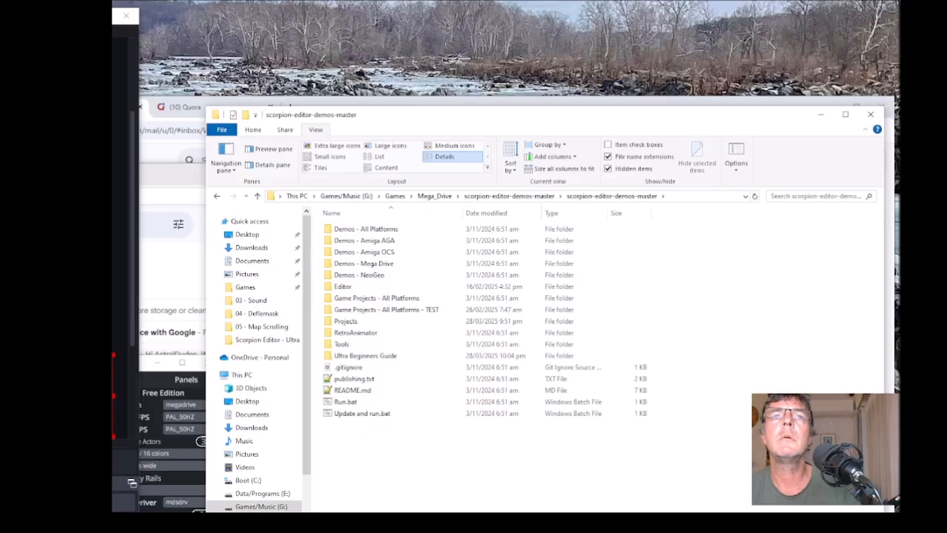
pyautogui.doubleClick(342, 287)
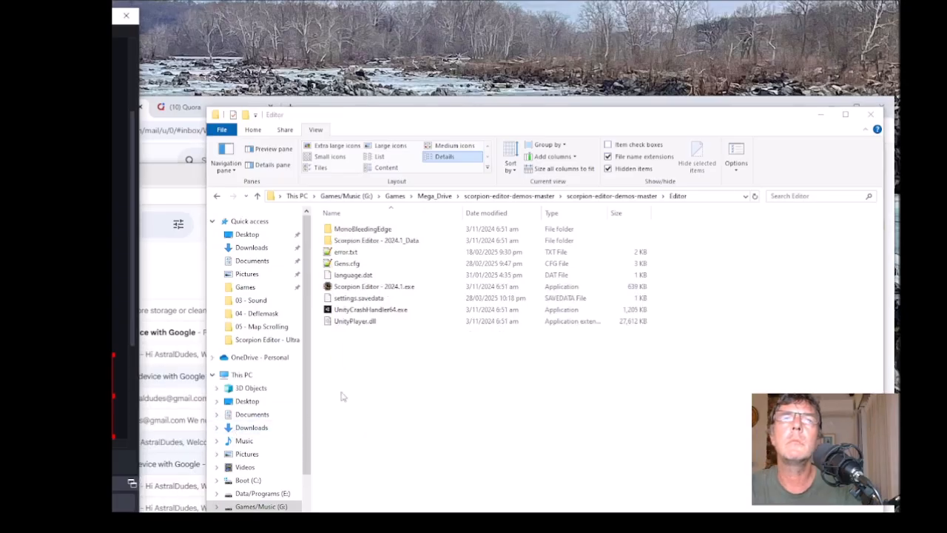
pyautogui.doubleClick(374, 287)
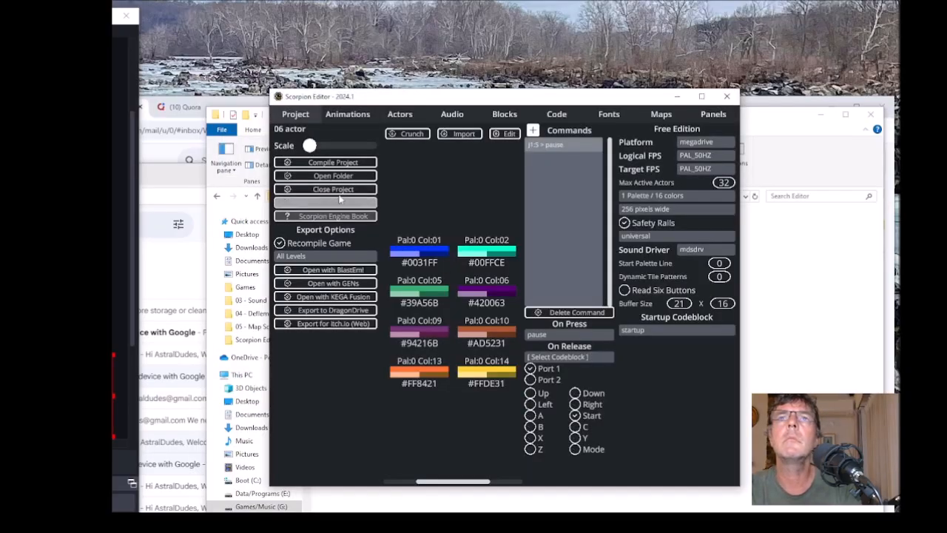
# Close the open 06 actor project and create a new Scorpion project, project.sproject, in Ultra Beginners Guide's 06 - Actors folder.
pyautogui.click(341, 190)
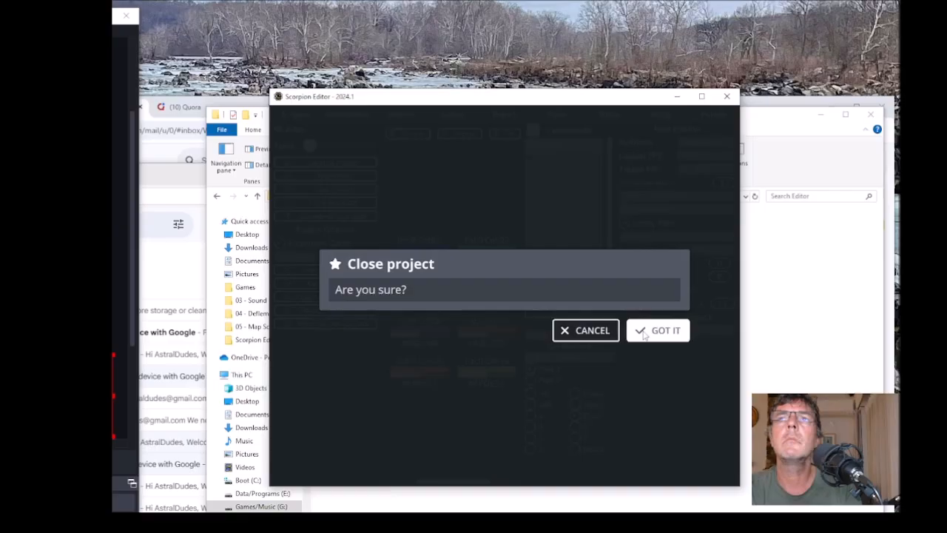
pyautogui.click(658, 330)
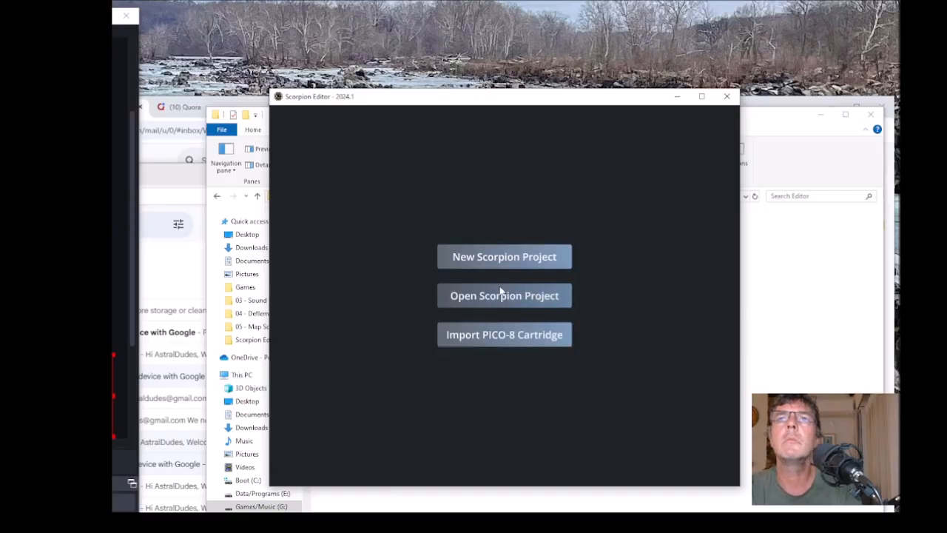
pyautogui.click(497, 259)
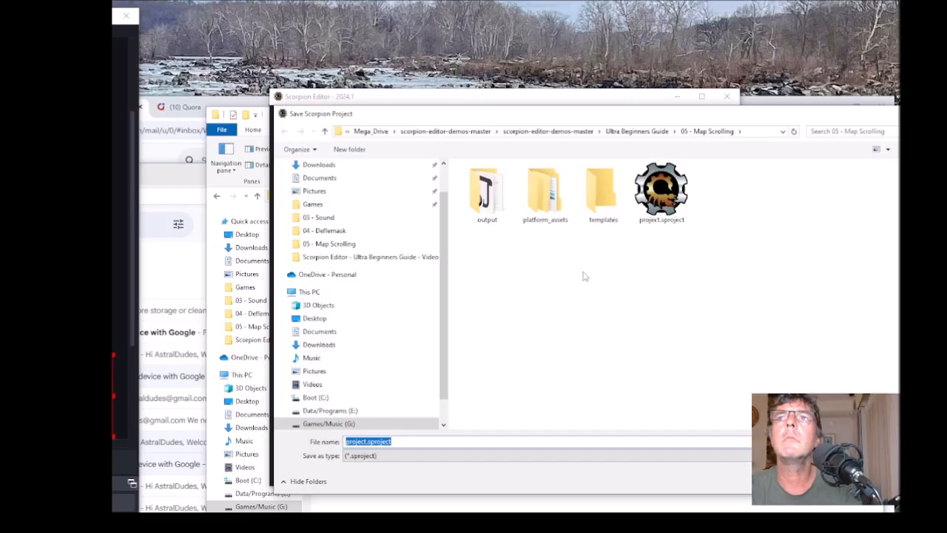
pyautogui.click(634, 131)
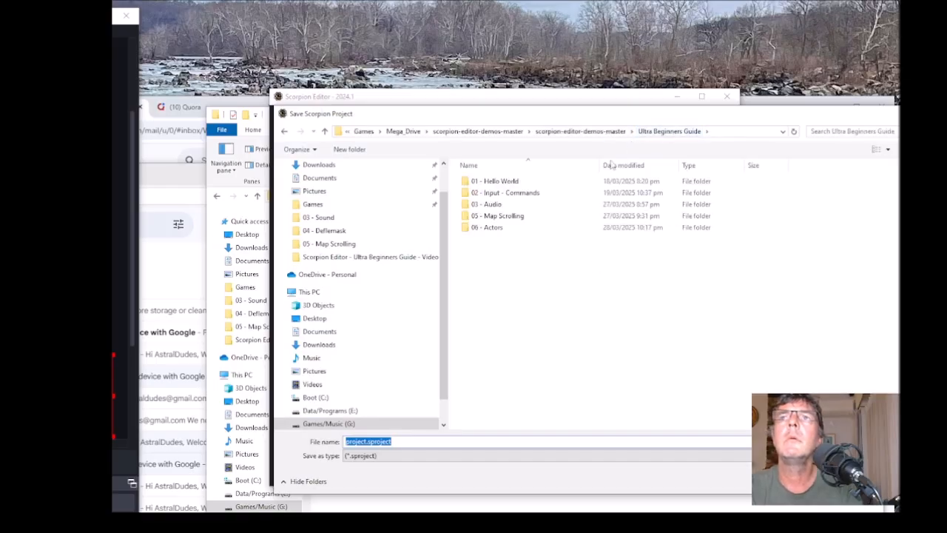
pyautogui.doubleClick(502, 231)
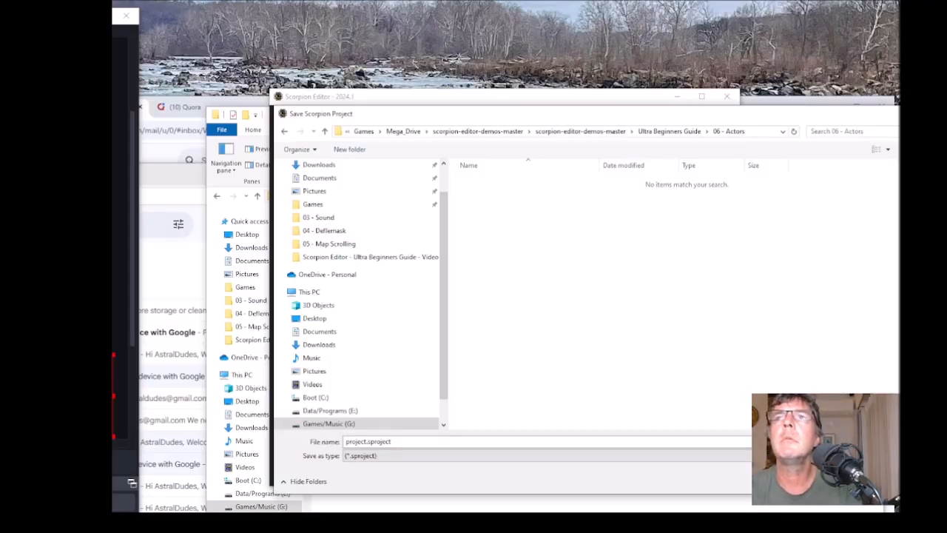
pyautogui.click(827, 481)
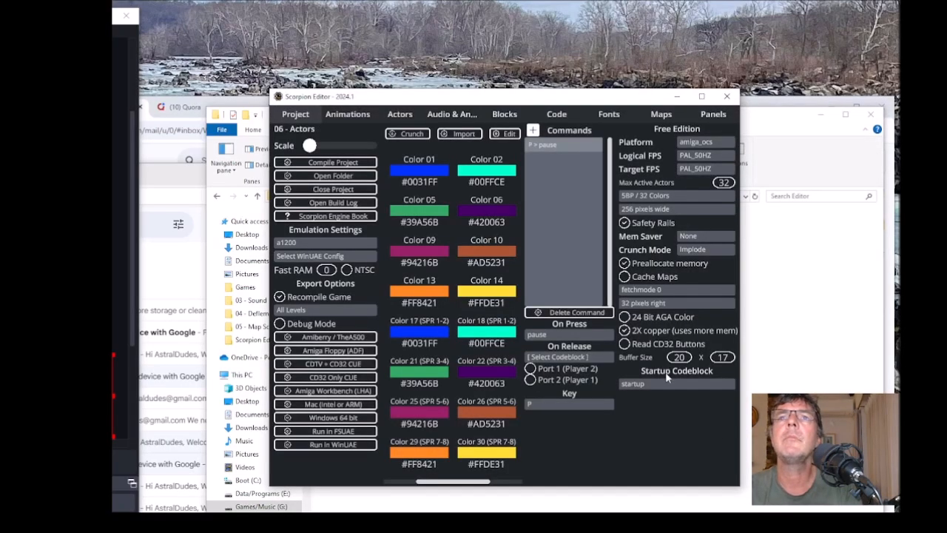
# Set the new project's target platform to MegaDrive (Genesis) and enlarge the editor window to show the full palette.
pyautogui.click(703, 143)
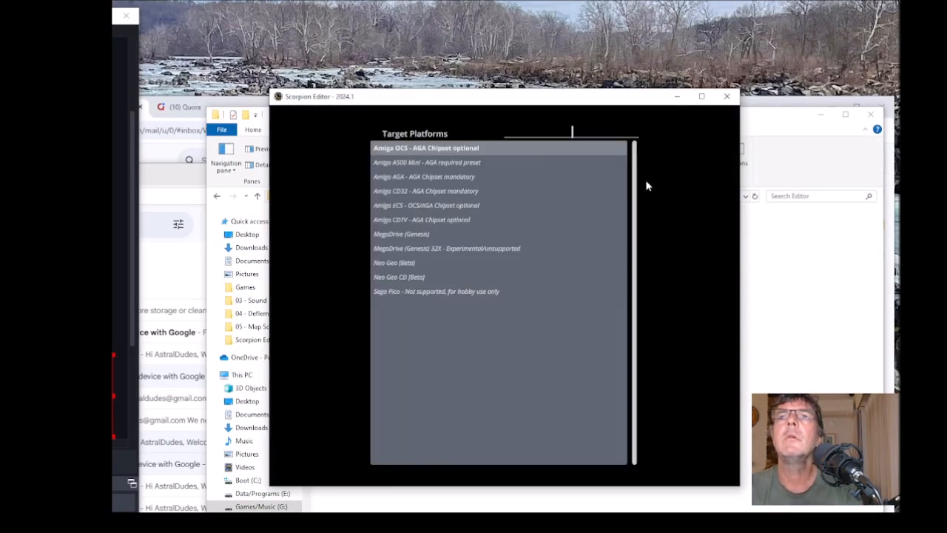
pyautogui.click(411, 233)
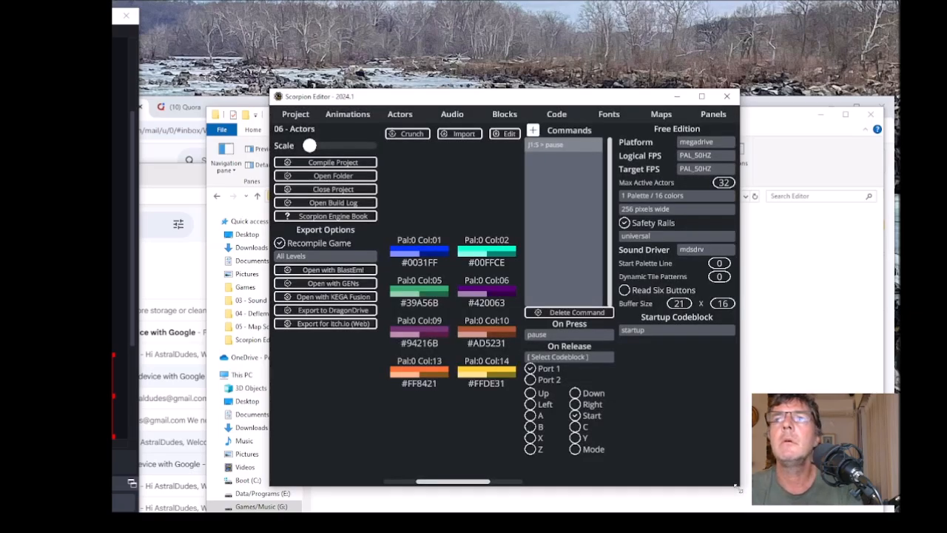
pyautogui.moveTo(738, 487); pyautogui.dragTo(895, 511)
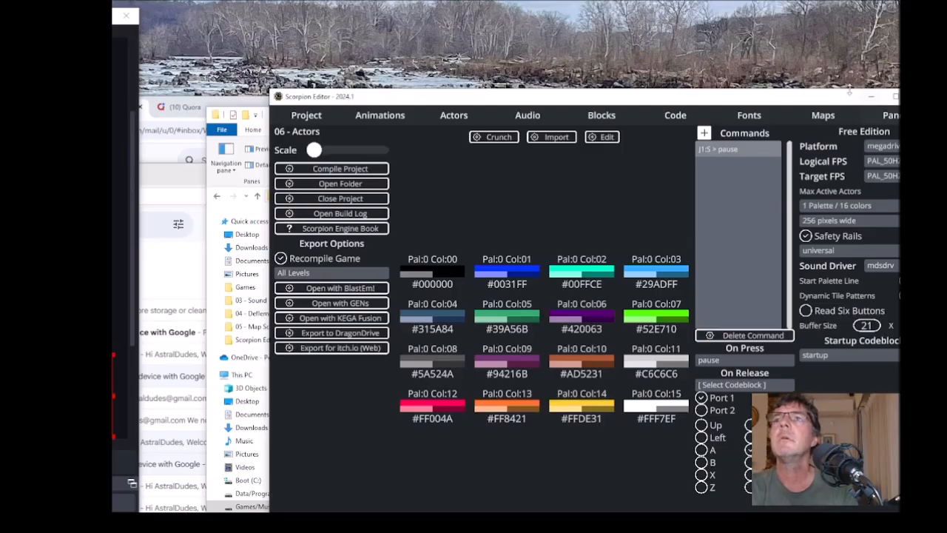
# Start adding a tileset to the project's maps and copy tiles.png from the 05 - Map Scrolling folder into 06 - Actors.
pyautogui.click(814, 118)
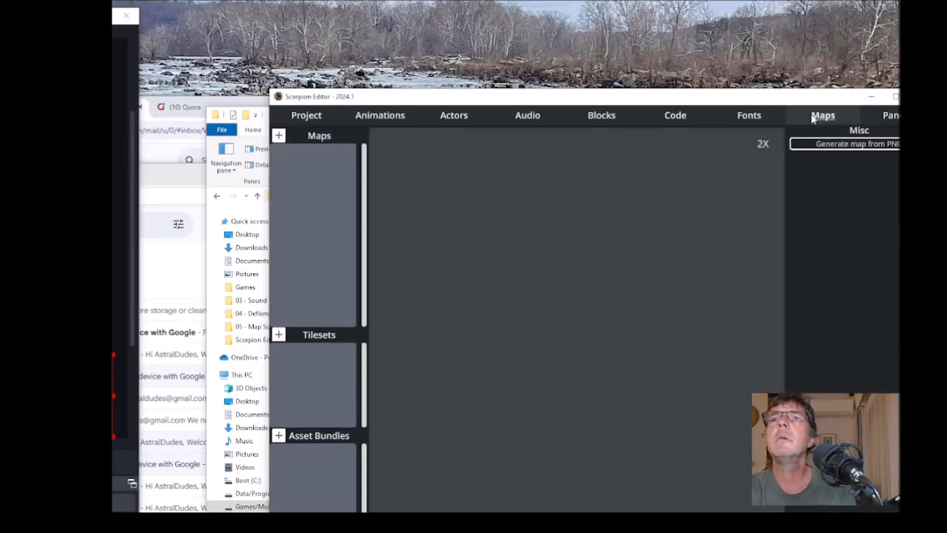
pyautogui.click(278, 335)
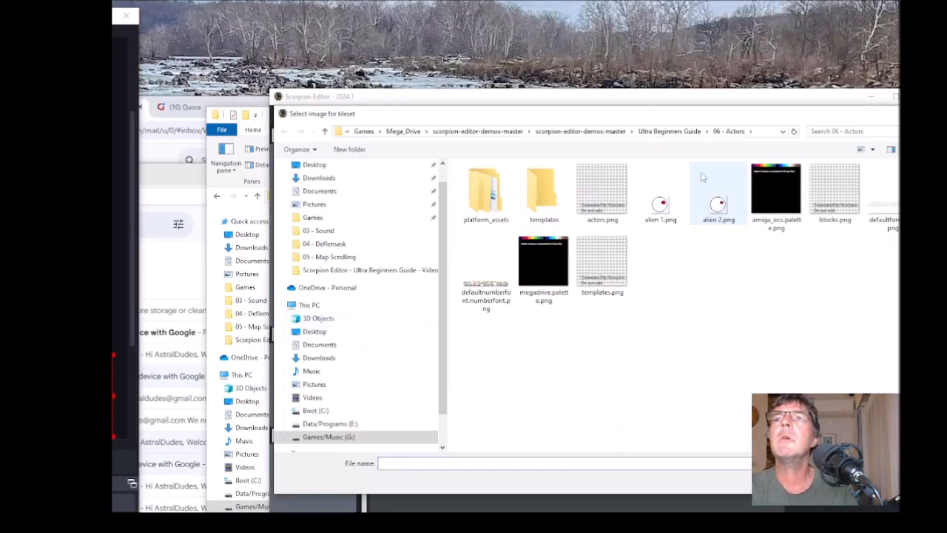
pyautogui.click(673, 131)
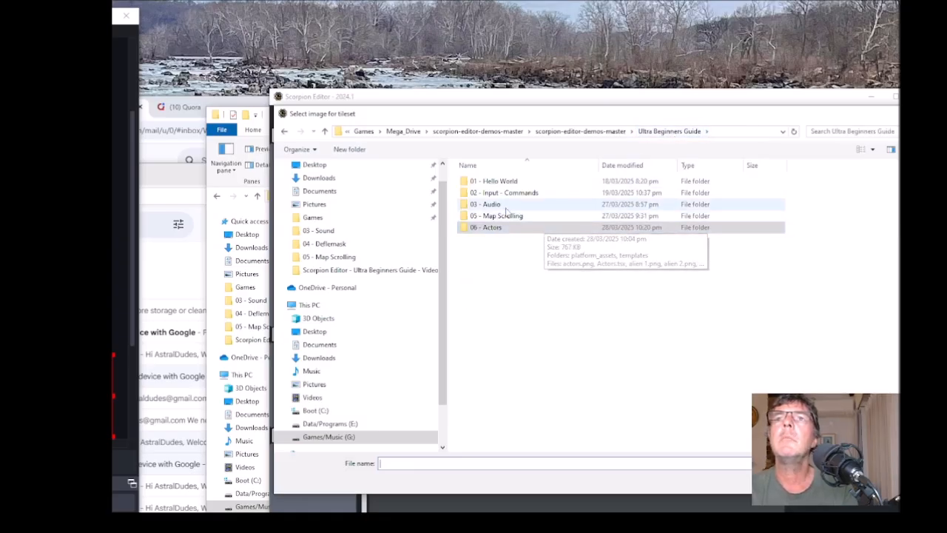
pyautogui.doubleClick(494, 215)
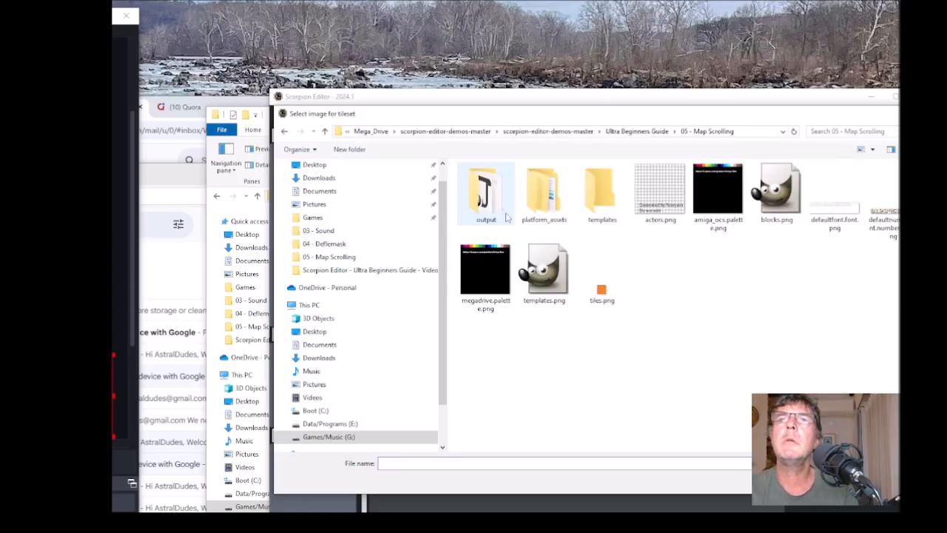
pyautogui.click(602, 296)
pyautogui.rightClick(601, 298)
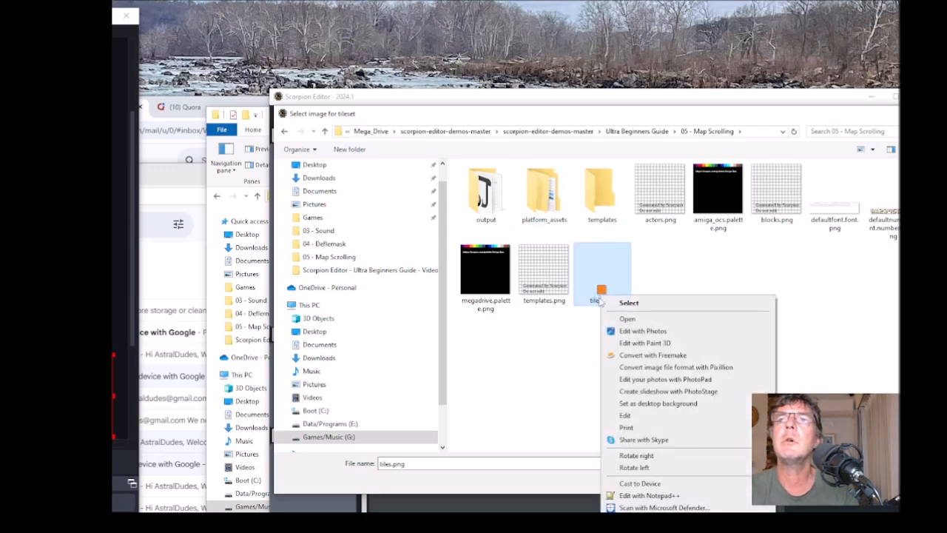
pyautogui.click(633, 529)
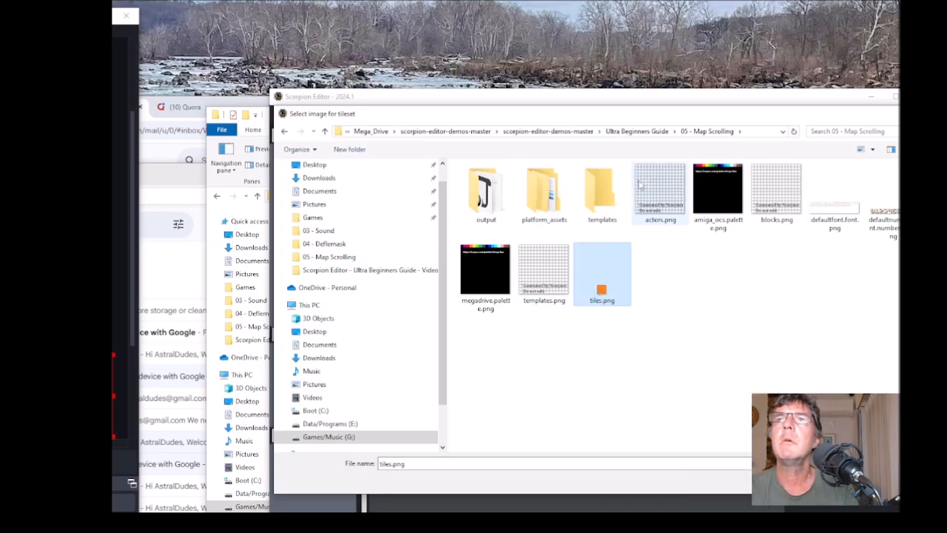
pyautogui.click(633, 134)
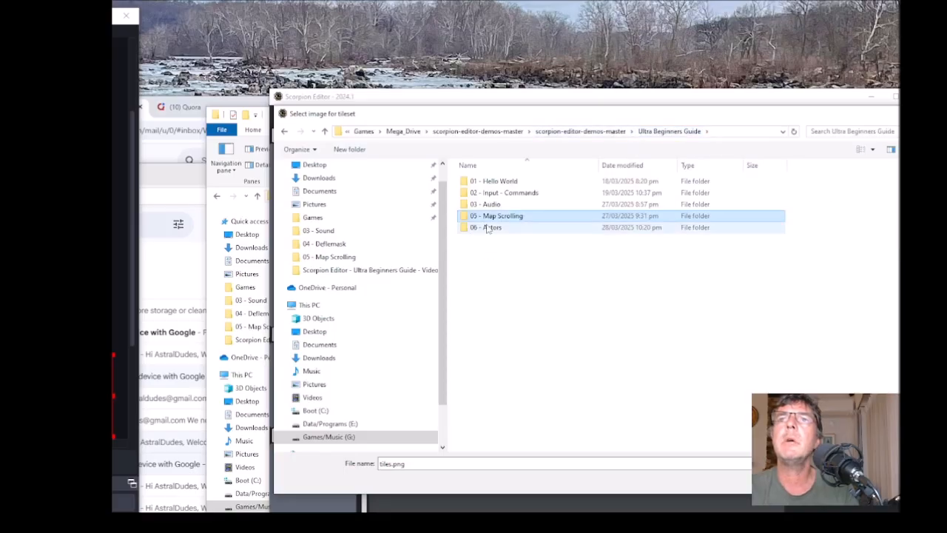
pyautogui.doubleClick(491, 228)
pyautogui.rightClick(635, 348)
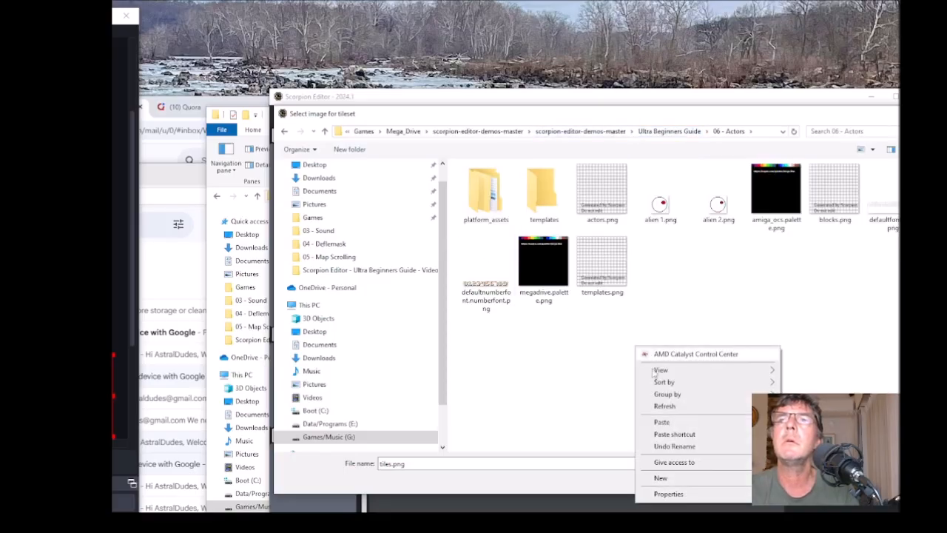
pyautogui.click(666, 421)
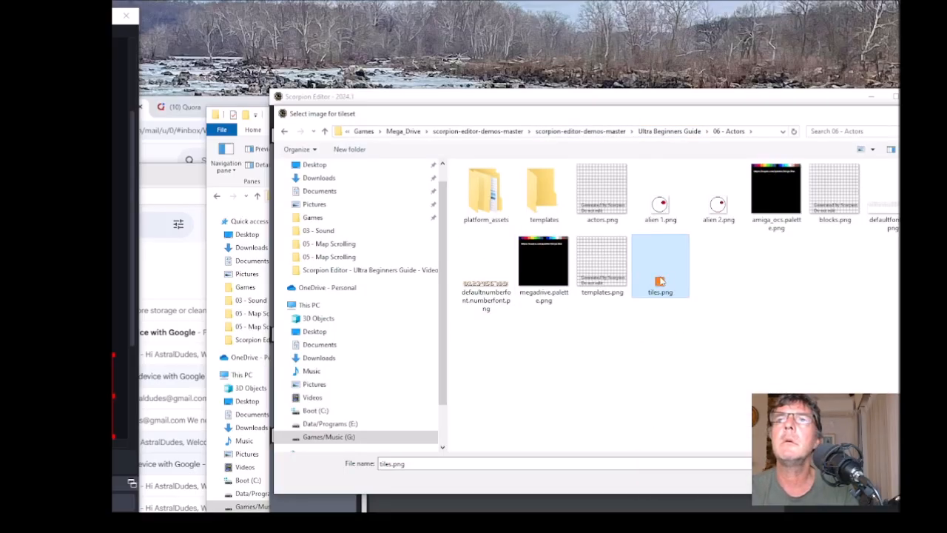
# Create the tileset new_tileset.tileset.tsx from tiles.png, and a map based on it saved as new_map.tmx.
pyautogui.click(837, 481)
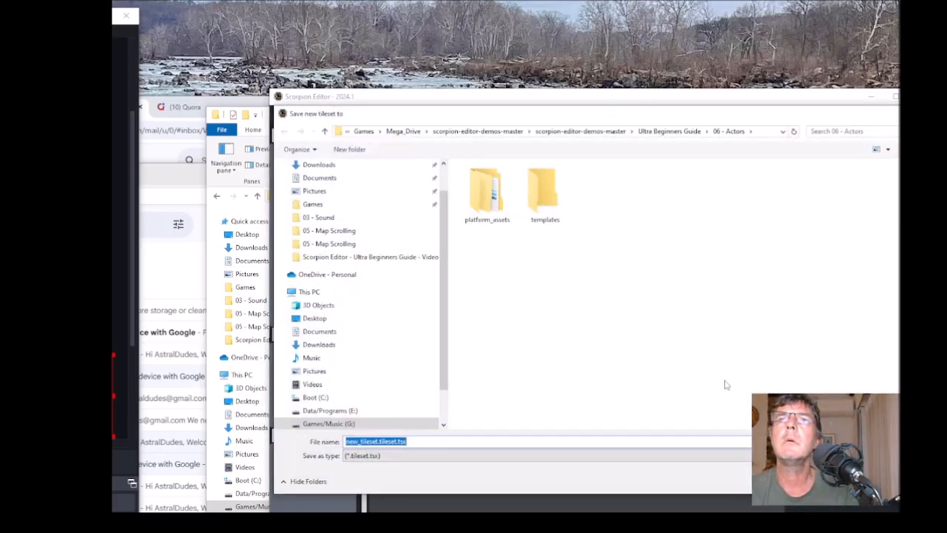
pyautogui.click(837, 482)
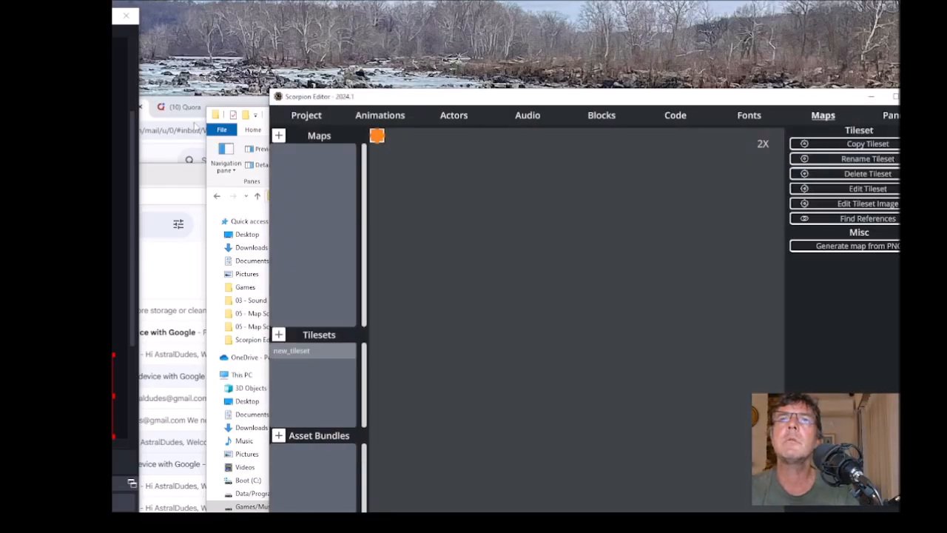
pyautogui.click(279, 136)
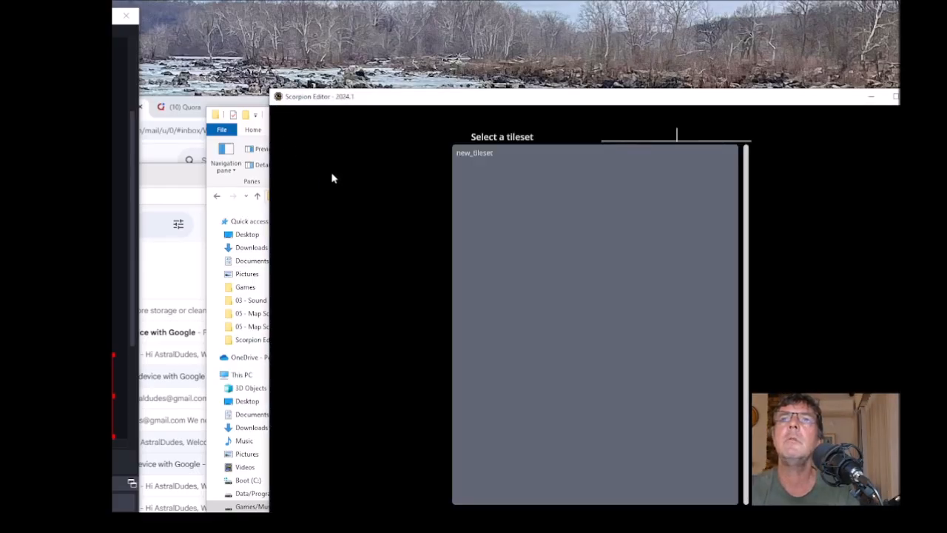
pyautogui.click(461, 153)
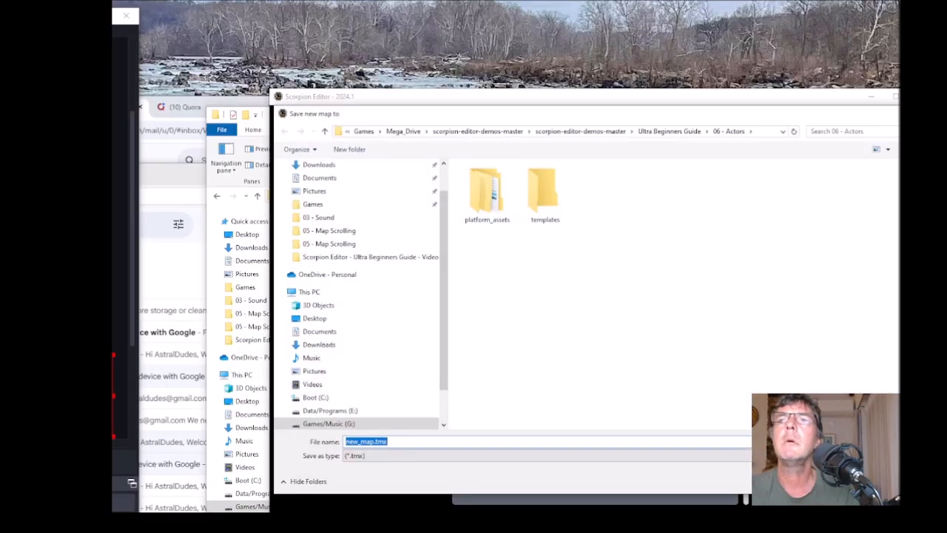
pyautogui.press('Return')
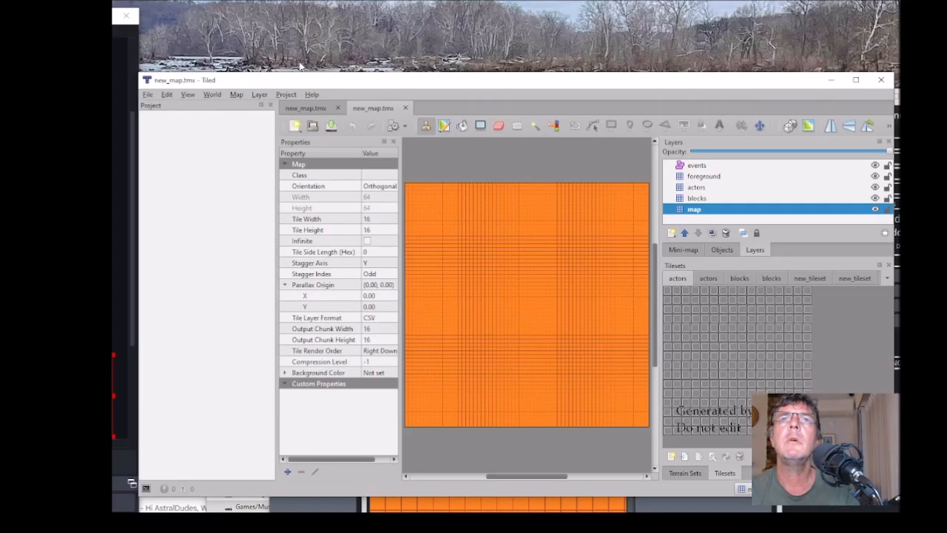
# In Tiled, widen the map view and resize new_map to 16 tiles wide by 14 tiles high.
pyautogui.moveTo(251, 87); pyautogui.dragTo(278, 90)
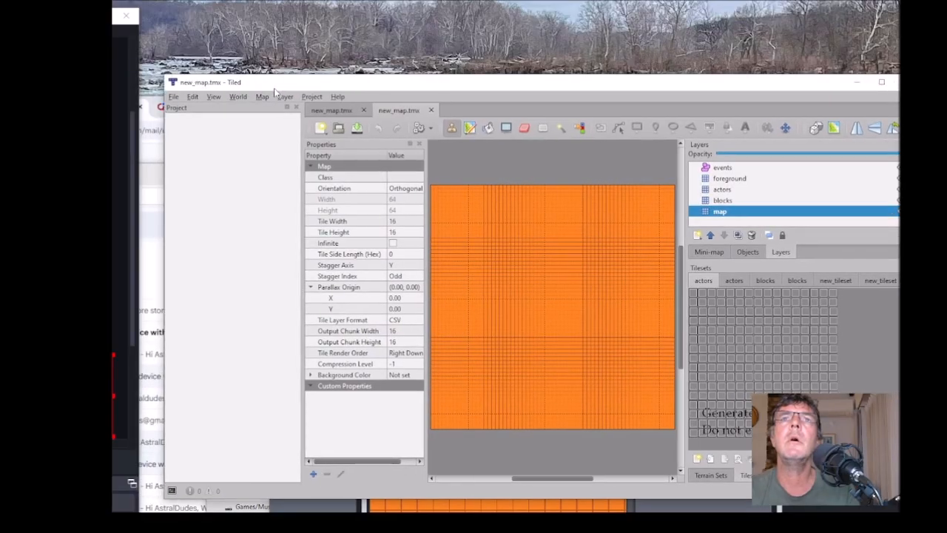
pyautogui.moveTo(164, 78); pyautogui.dragTo(261, 107)
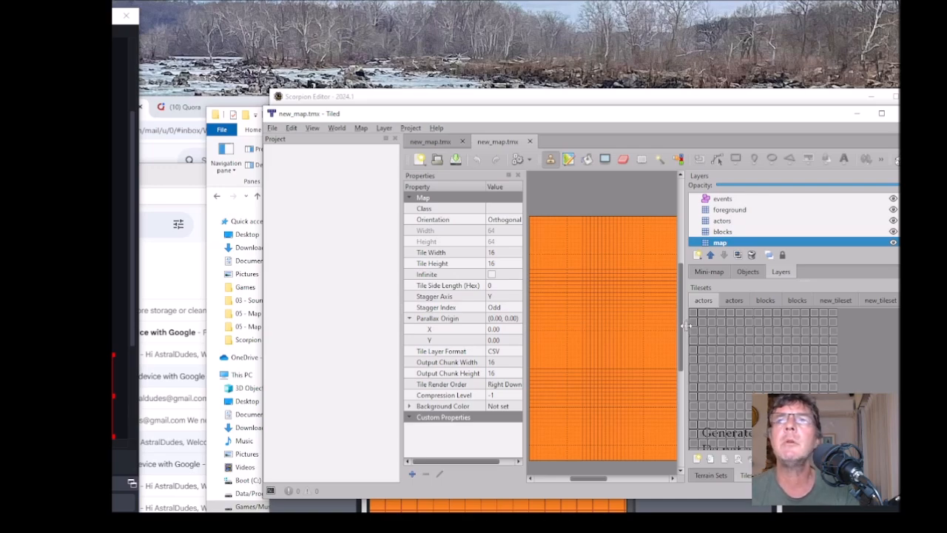
pyautogui.moveTo(687, 325); pyautogui.dragTo(798, 326)
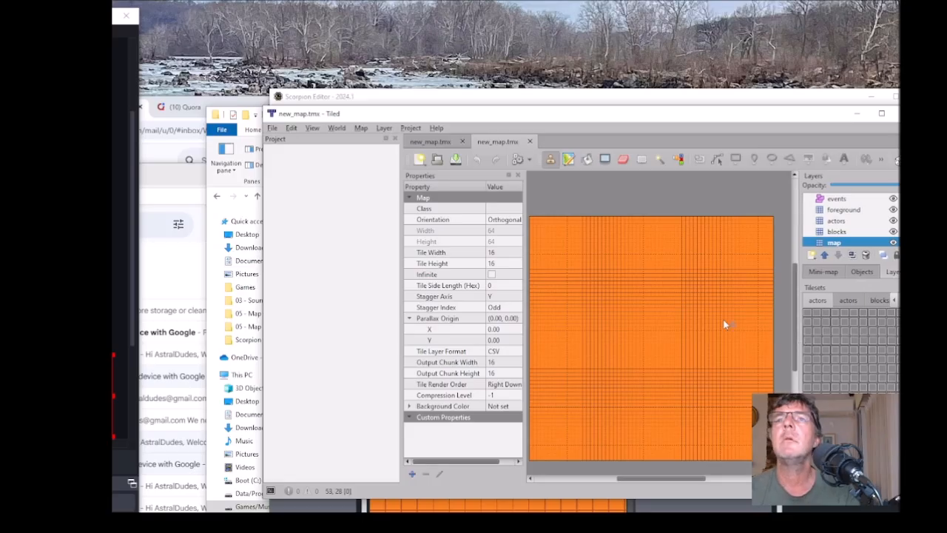
pyautogui.click(358, 128)
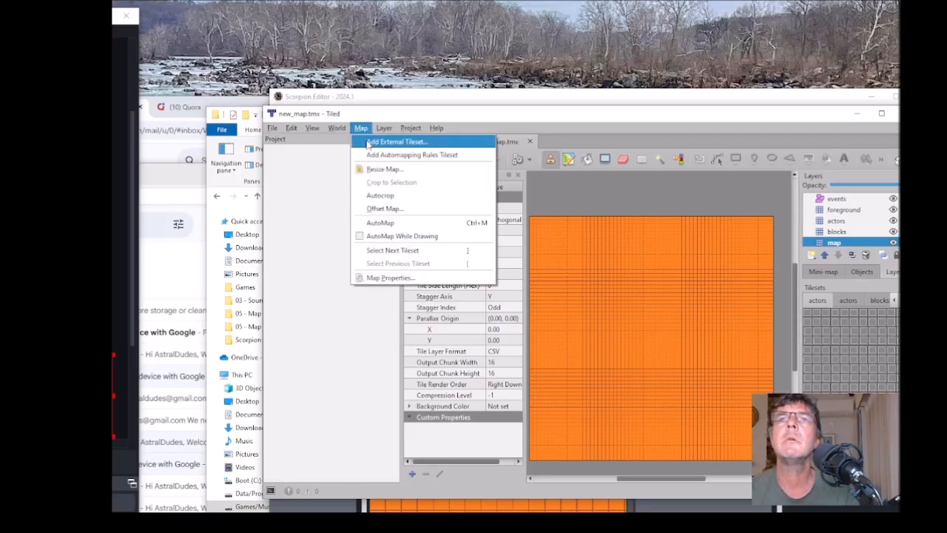
pyautogui.click(372, 169)
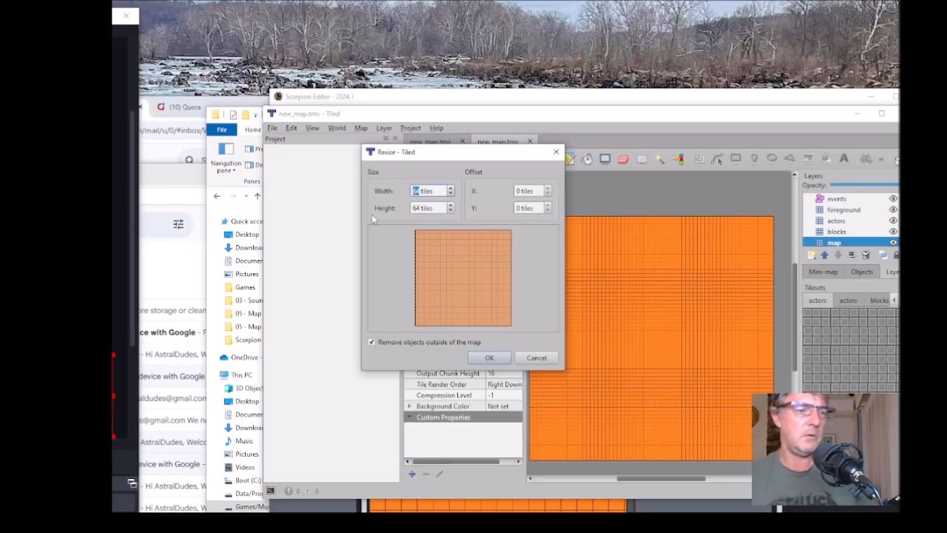
pyautogui.write('16')
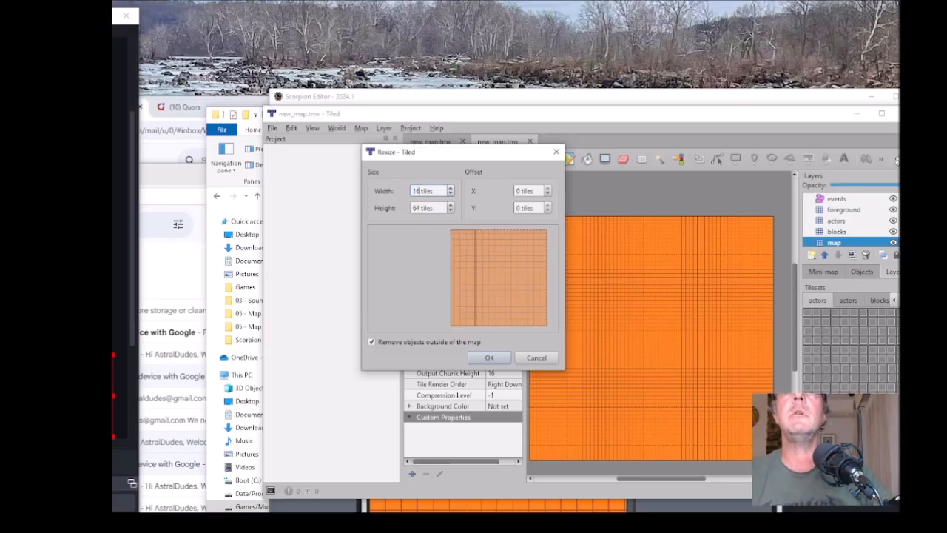
pyautogui.press('Tab')
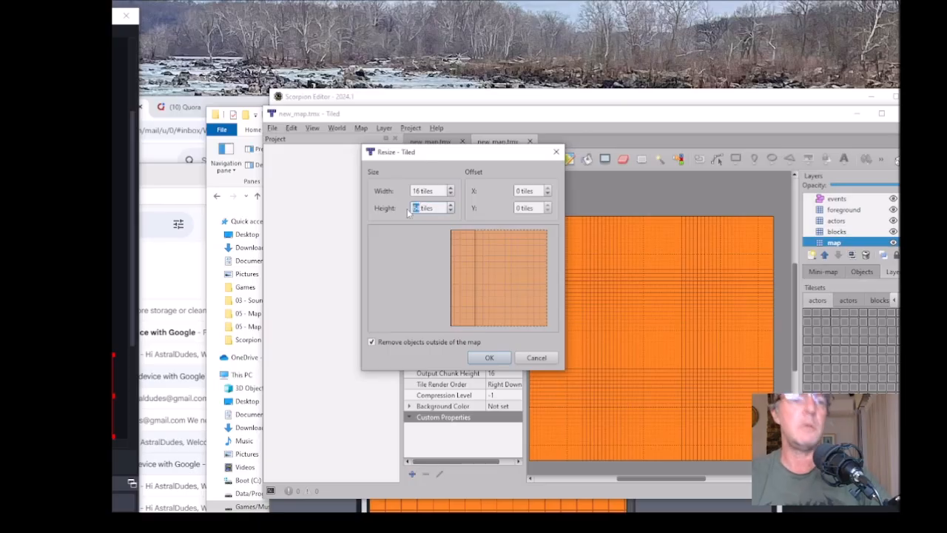
pyautogui.write('14')
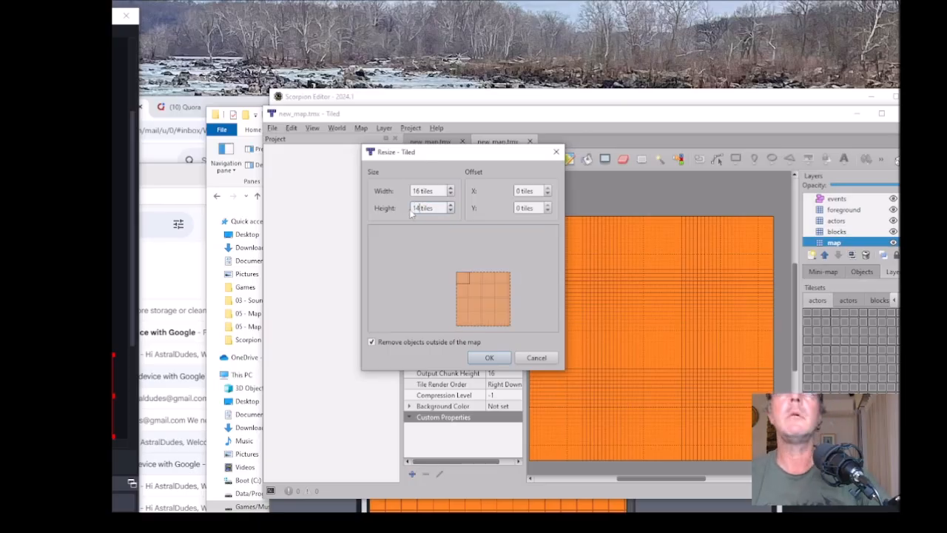
pyautogui.click(490, 357)
# Save the resized new_map.tmx and close Tiled to return to Scorpion Editor.
pyautogui.click(273, 130)
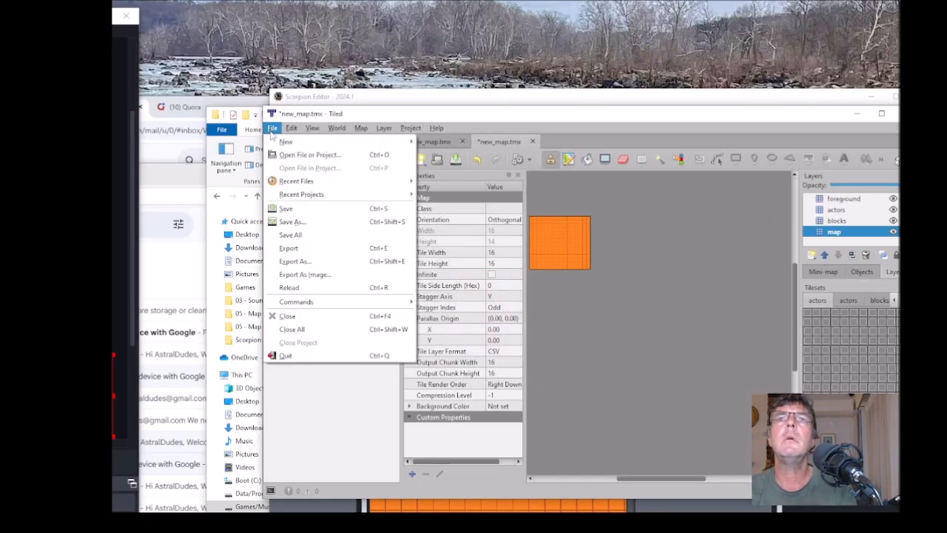
pyautogui.click(281, 209)
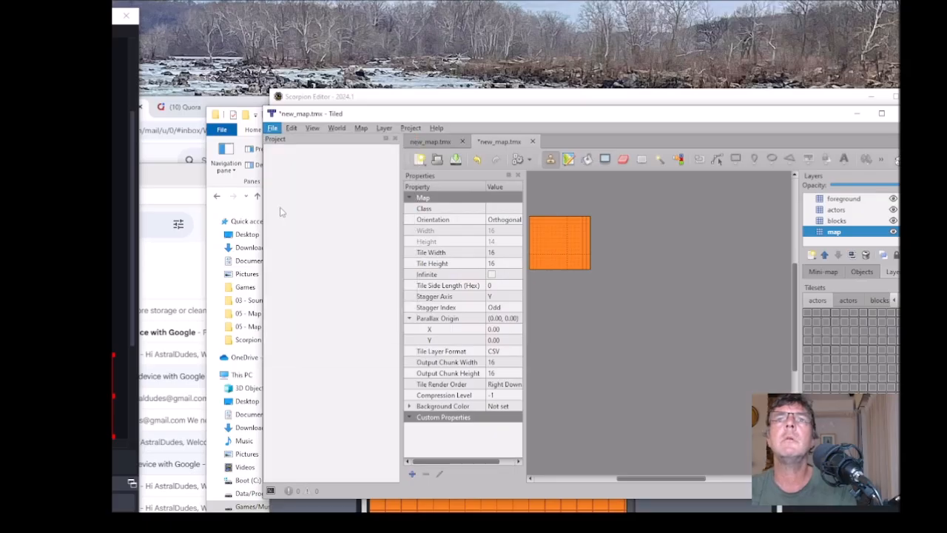
pyautogui.click(894, 113)
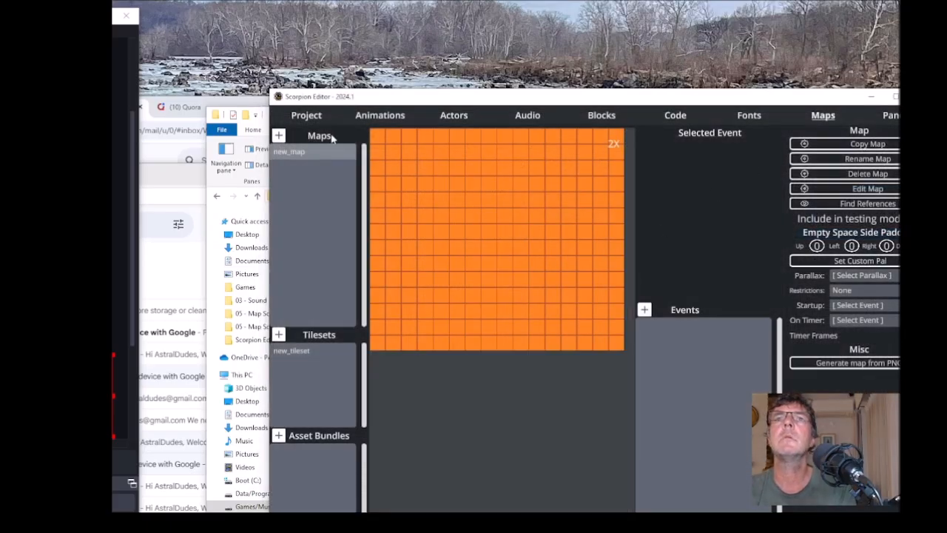
# Add a LoadLevel command from the Level category to the startup codeblock, with new_map as its level.
pyautogui.click(307, 114)
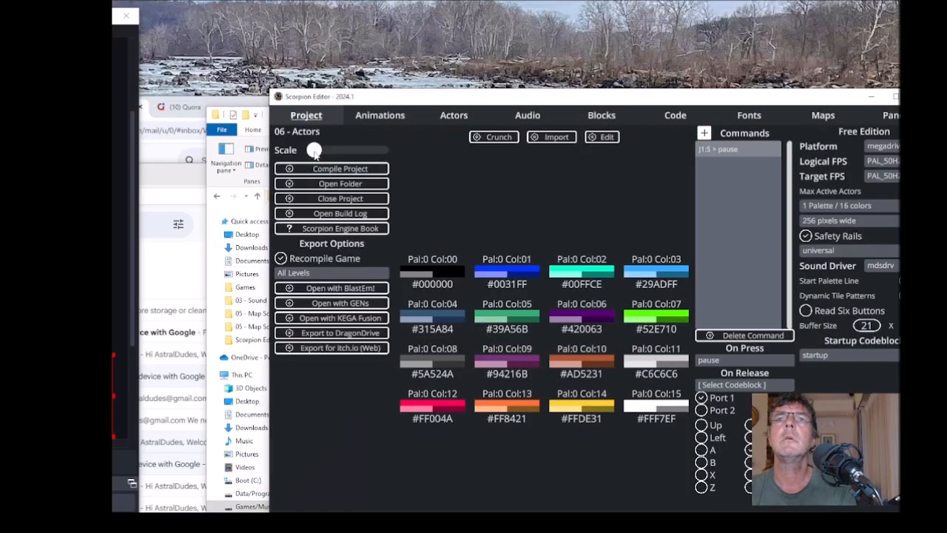
pyautogui.click(675, 116)
pyautogui.click(285, 169)
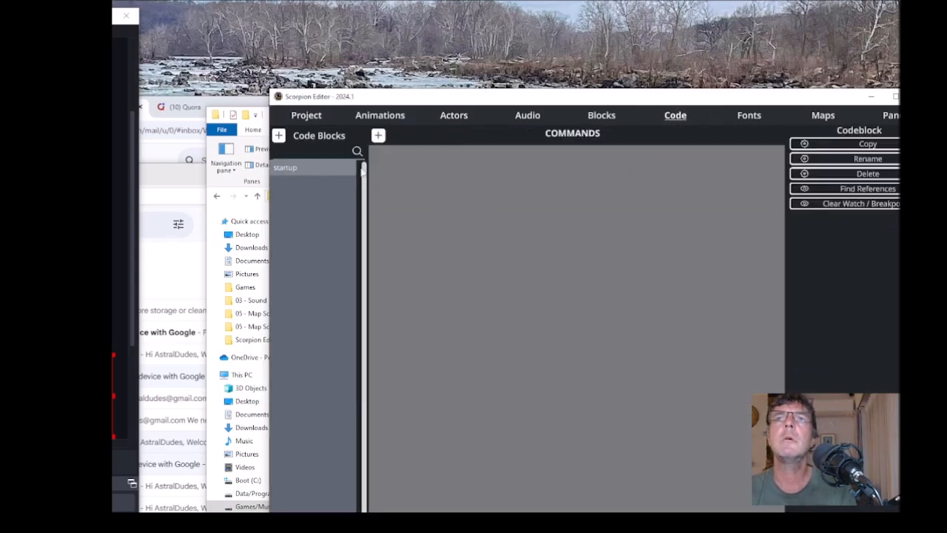
pyautogui.click(378, 135)
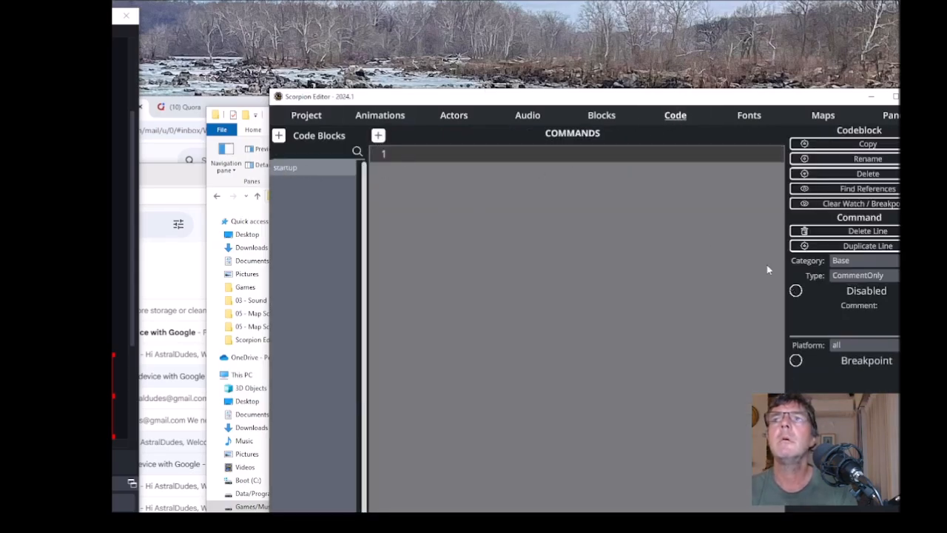
pyautogui.click(851, 264)
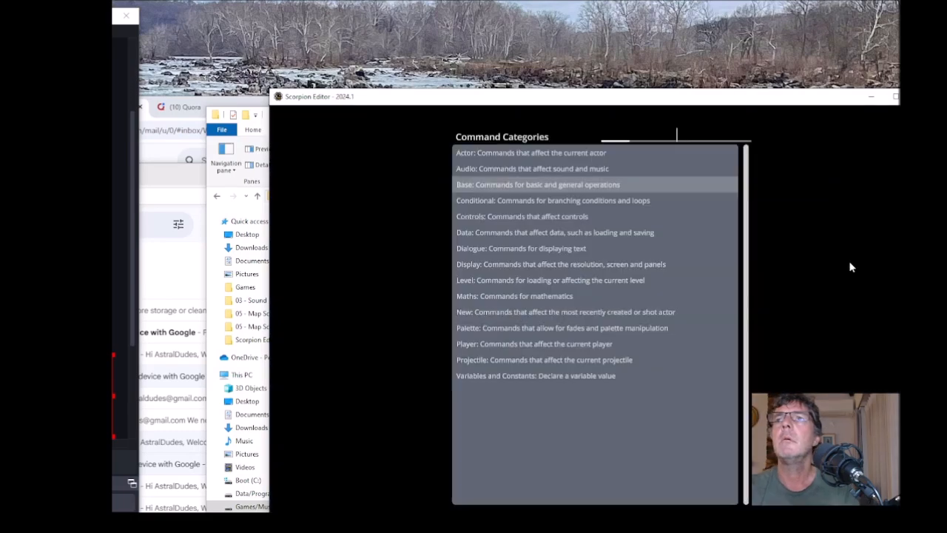
pyautogui.click(517, 281)
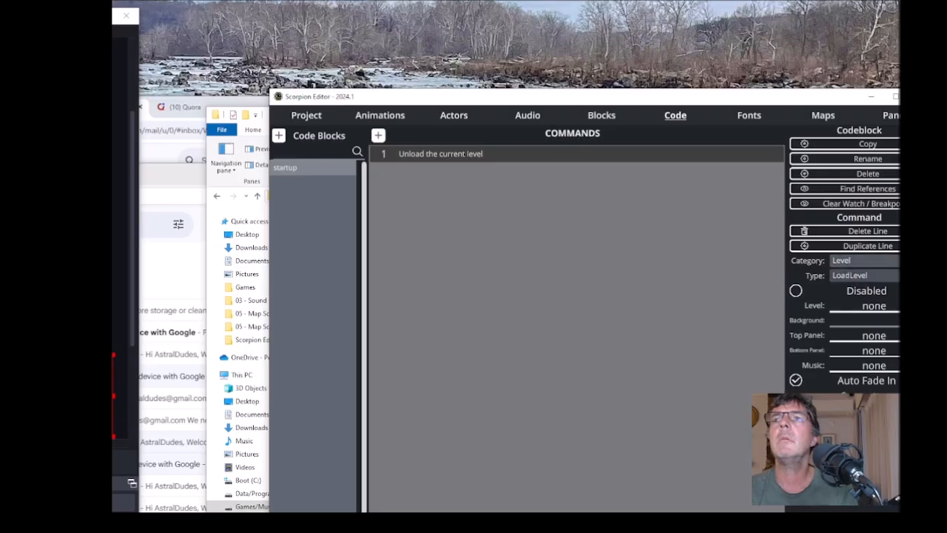
pyautogui.click(874, 306)
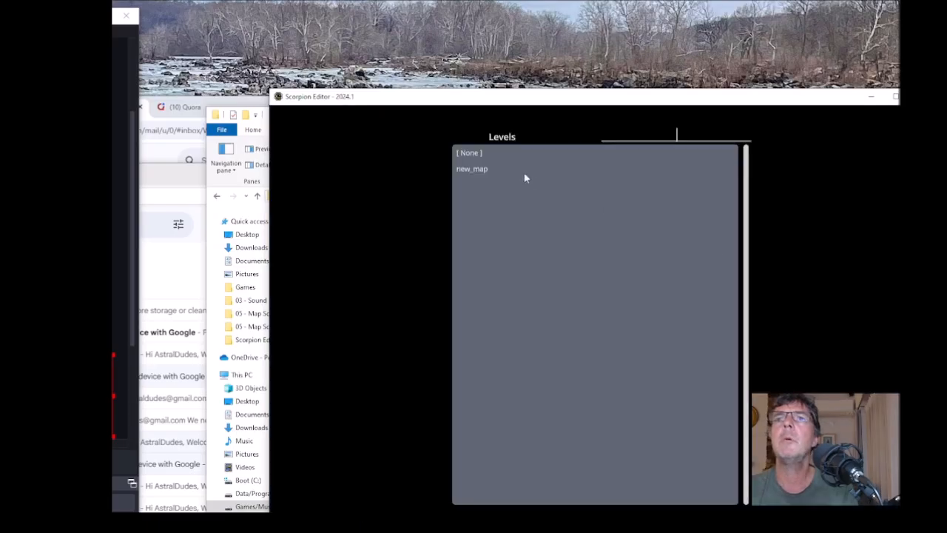
pyautogui.click(482, 168)
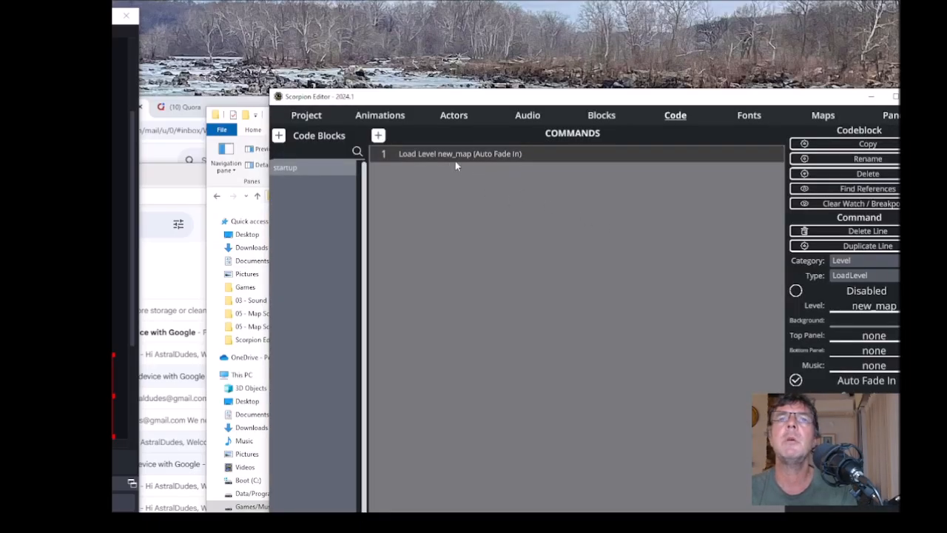
# Compile the project and run it in BlastEm, moving the emulator window fully into view.
pyautogui.click(314, 120)
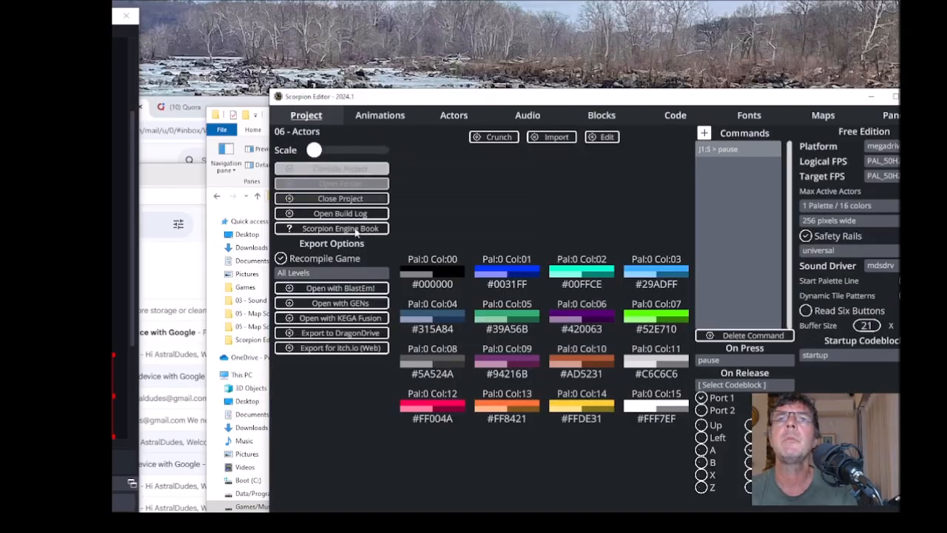
pyautogui.click(308, 288)
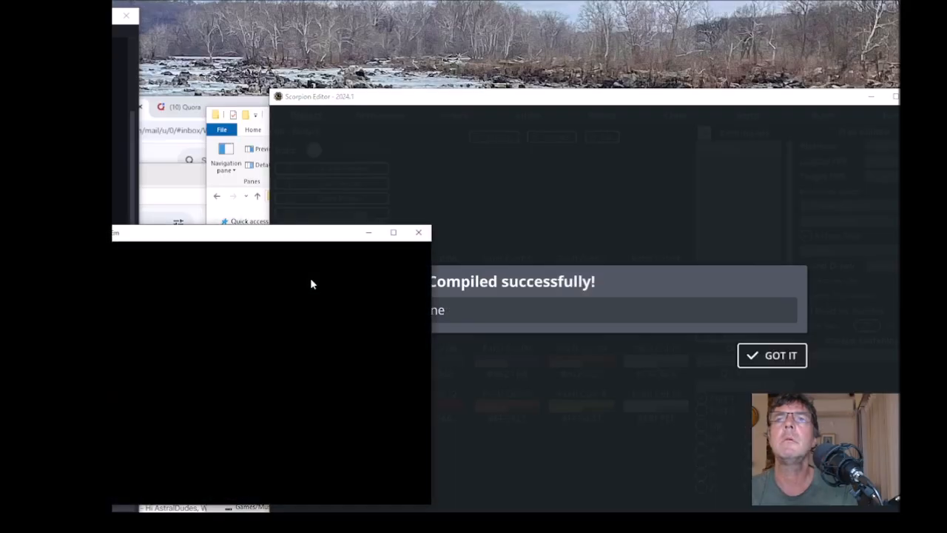
pyautogui.moveTo(266, 229); pyautogui.dragTo(587, 180)
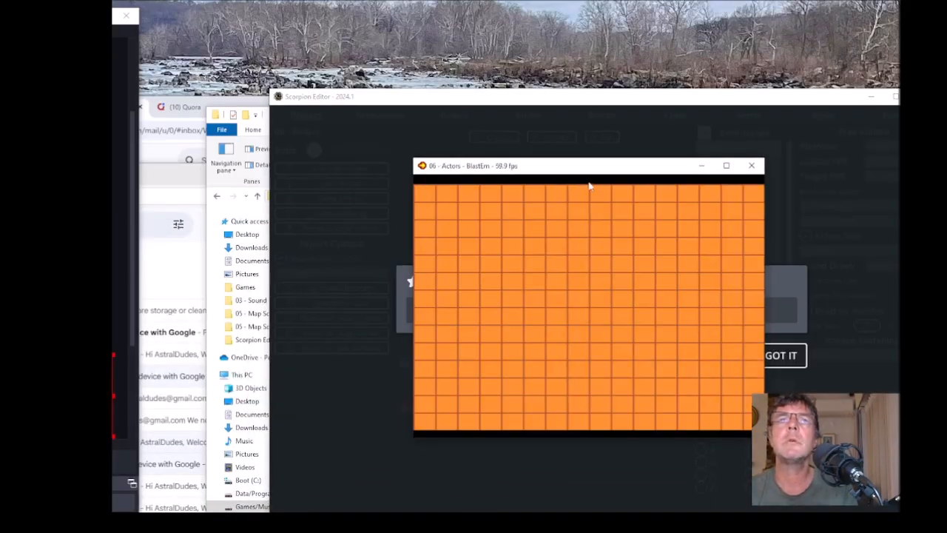
# Close the BlastEm test run, dismiss the compile message and switch to the project's animations.
pyautogui.click(751, 165)
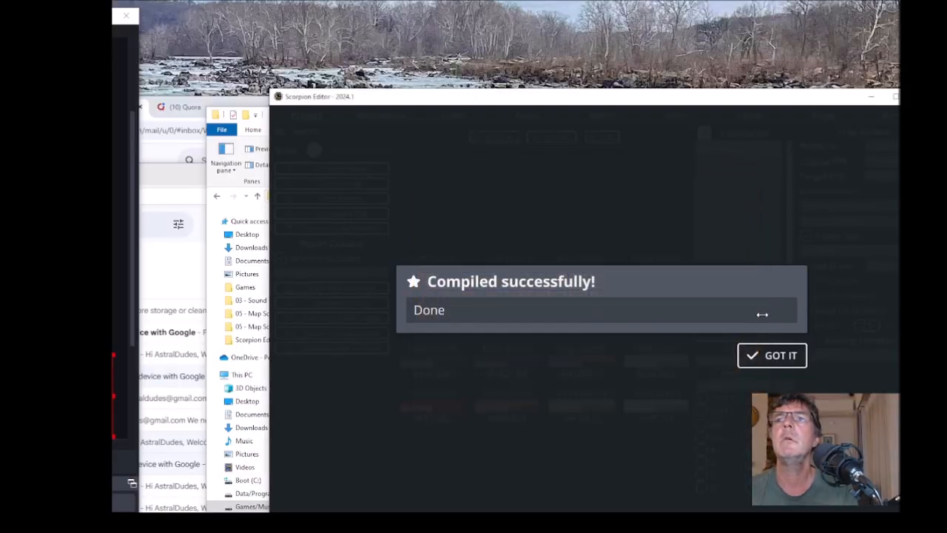
pyautogui.click(773, 356)
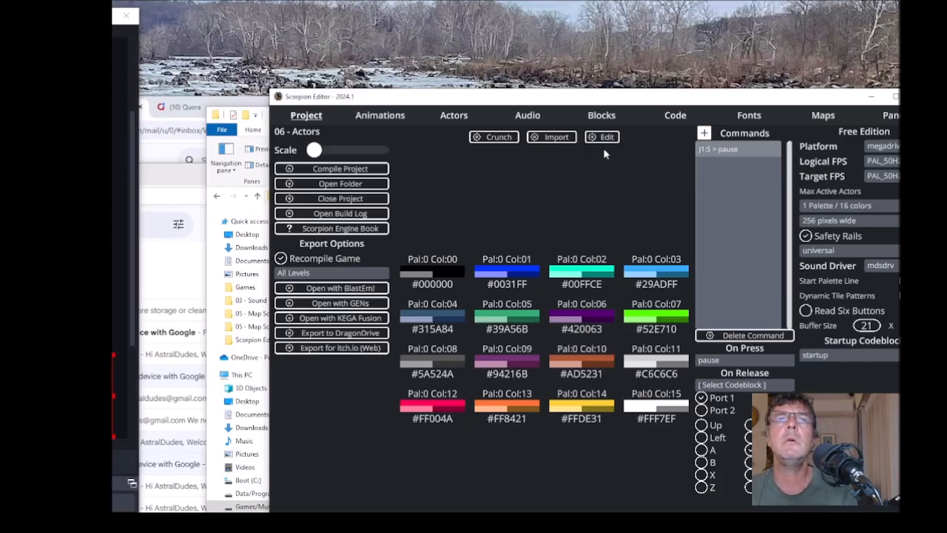
pyautogui.click(382, 118)
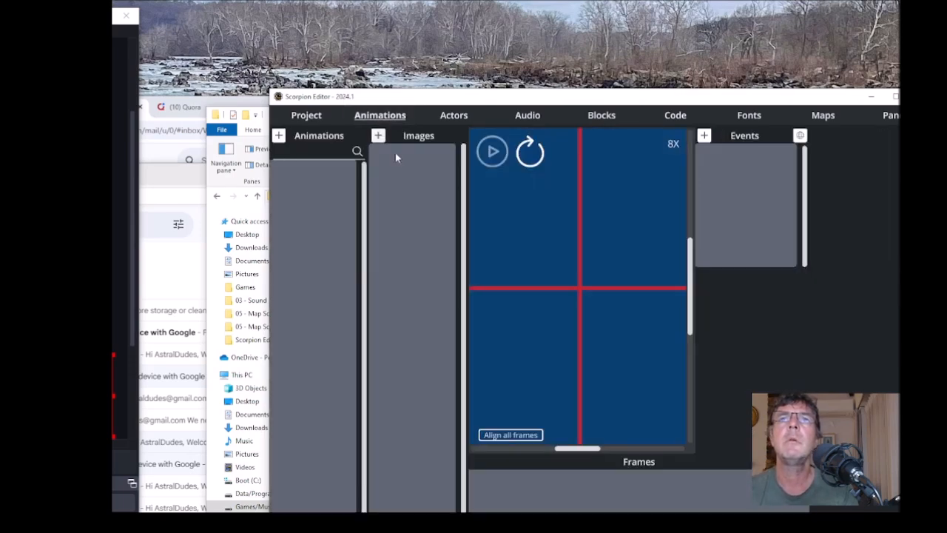
# Split alien 1.png into sprites with 1 column and 1 row, saving the output in 06 - Actors at scale 1.
pyautogui.click(378, 136)
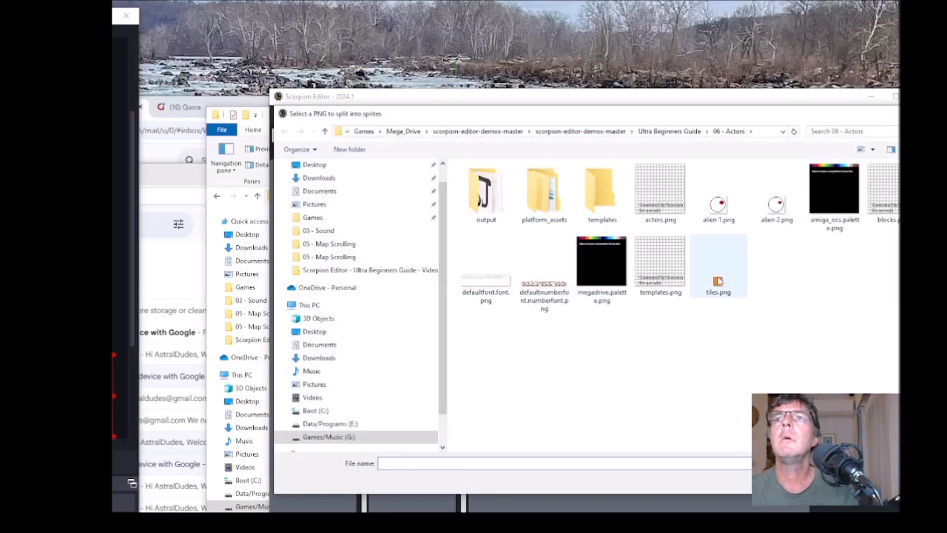
pyautogui.click(719, 209)
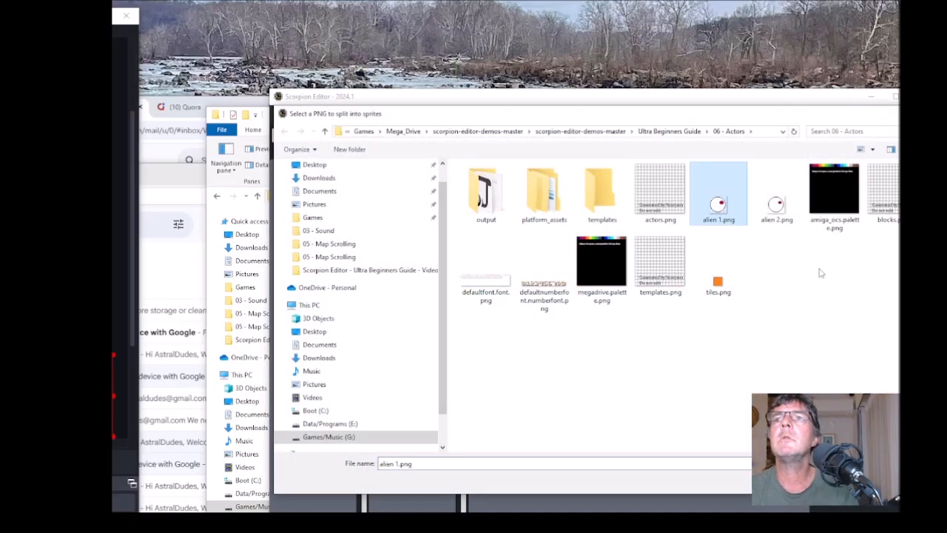
pyautogui.press('Return')
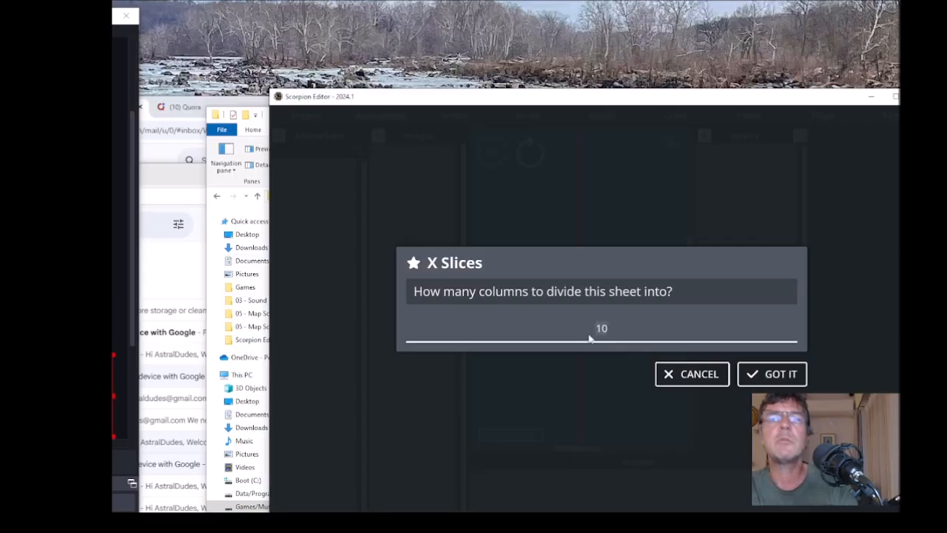
pyautogui.press('BackSpace')
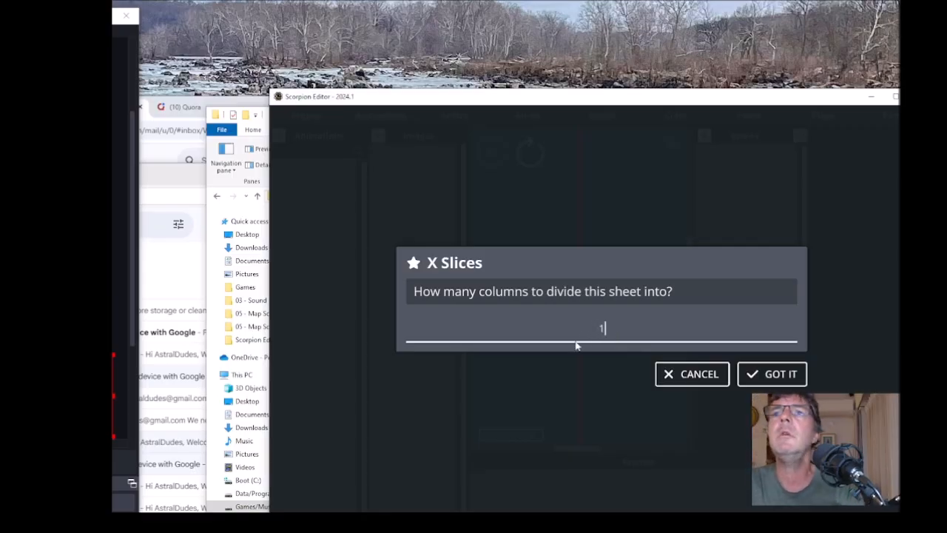
pyautogui.click(749, 377)
pyautogui.press('BackSpace')
pyautogui.click(749, 374)
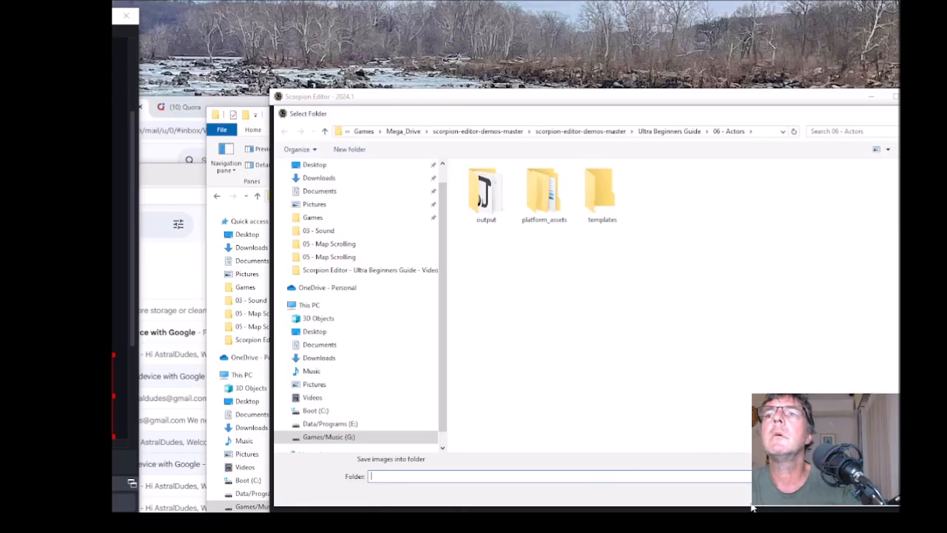
pyautogui.click(839, 494)
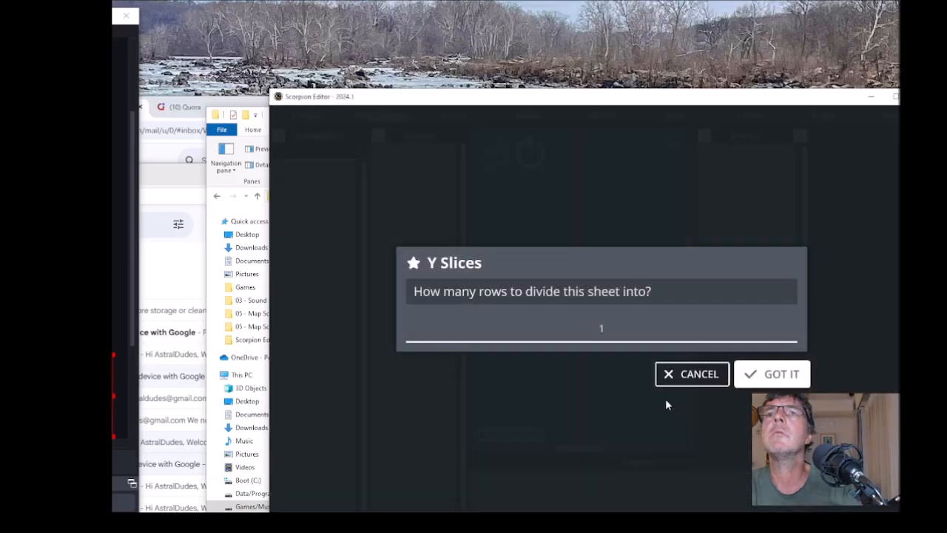
pyautogui.press('Return')
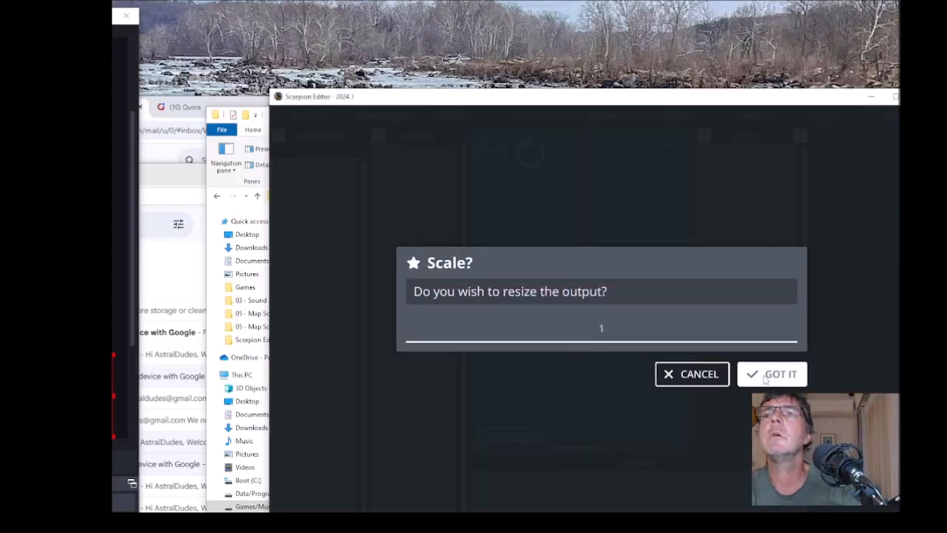
pyautogui.click(704, 379)
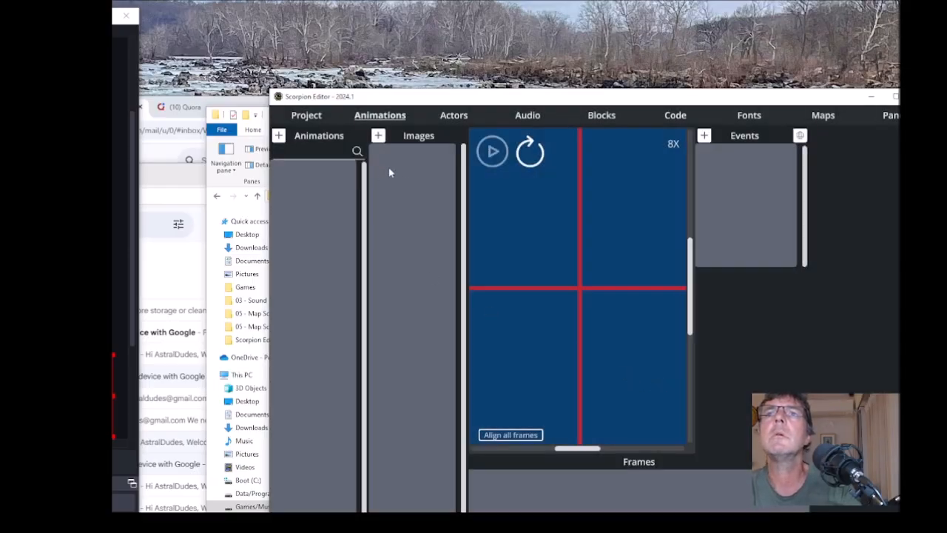
# Try to import alien 1_00x00.png as a sprite image and reload the animations view.
pyautogui.click(378, 136)
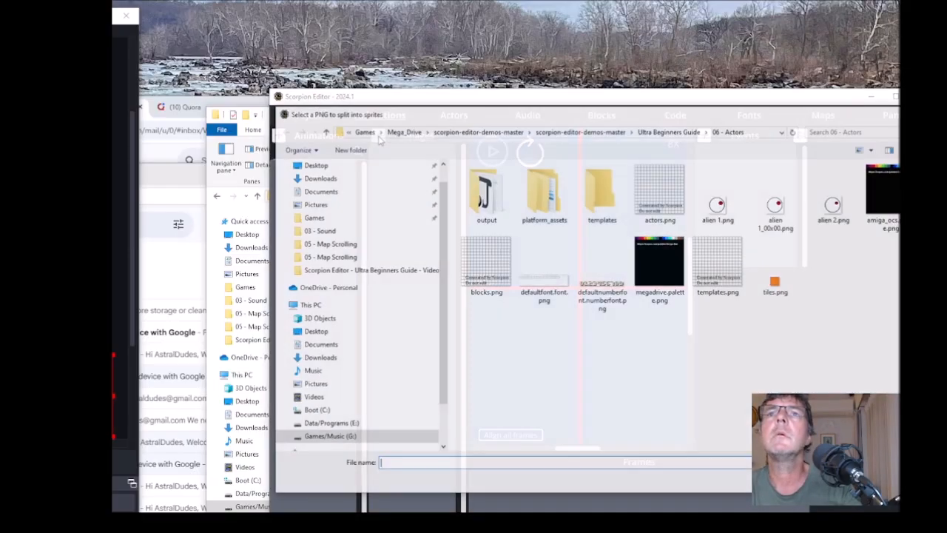
pyautogui.click(774, 205)
pyautogui.doubleClick(773, 206)
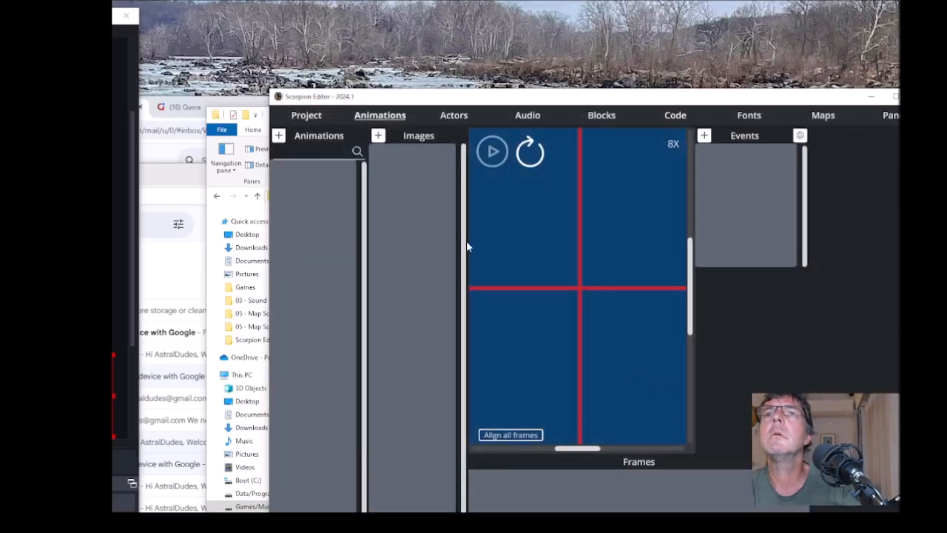
pyautogui.click(315, 118)
pyautogui.click(364, 118)
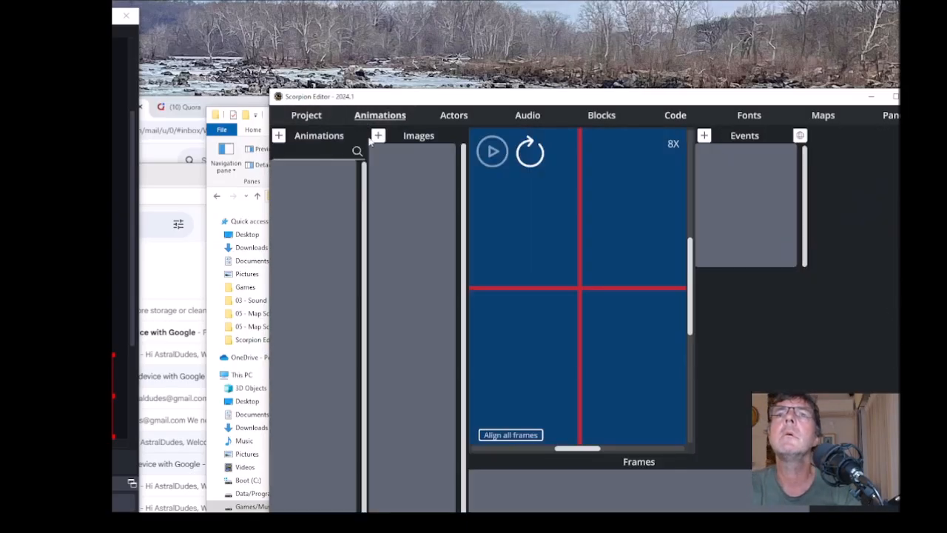
# Split alien 2.png into sprites with 1 column and 1 row, saving the output in 06 - Actors at scale 1.
pyautogui.click(378, 137)
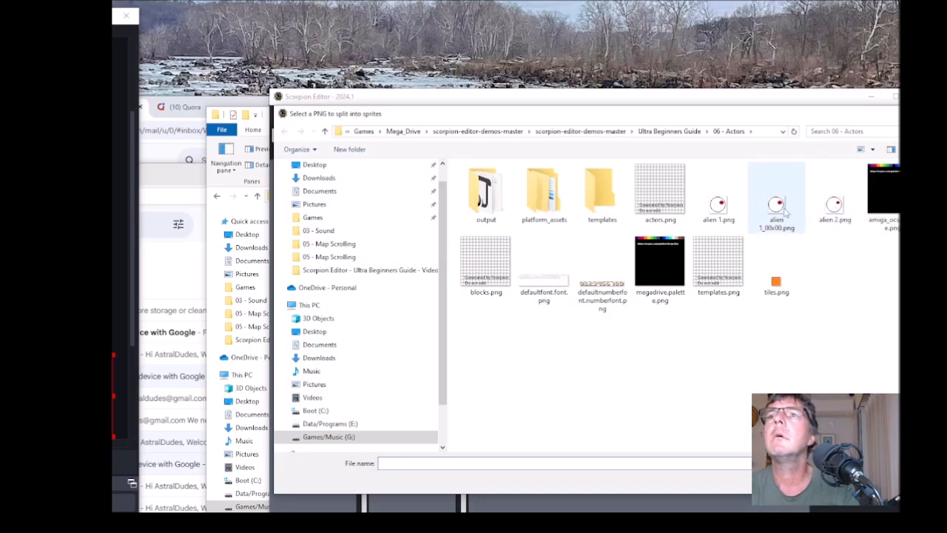
pyautogui.click(812, 203)
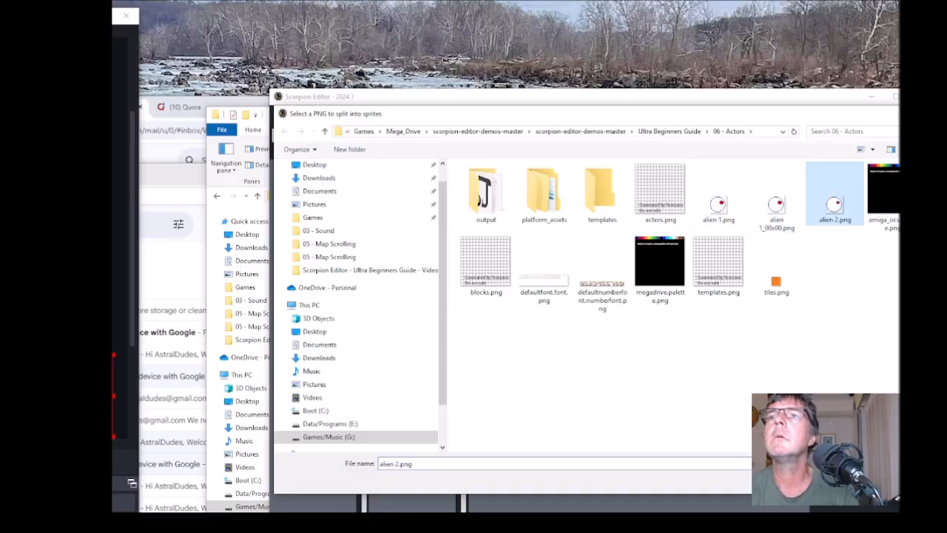
pyautogui.click(834, 481)
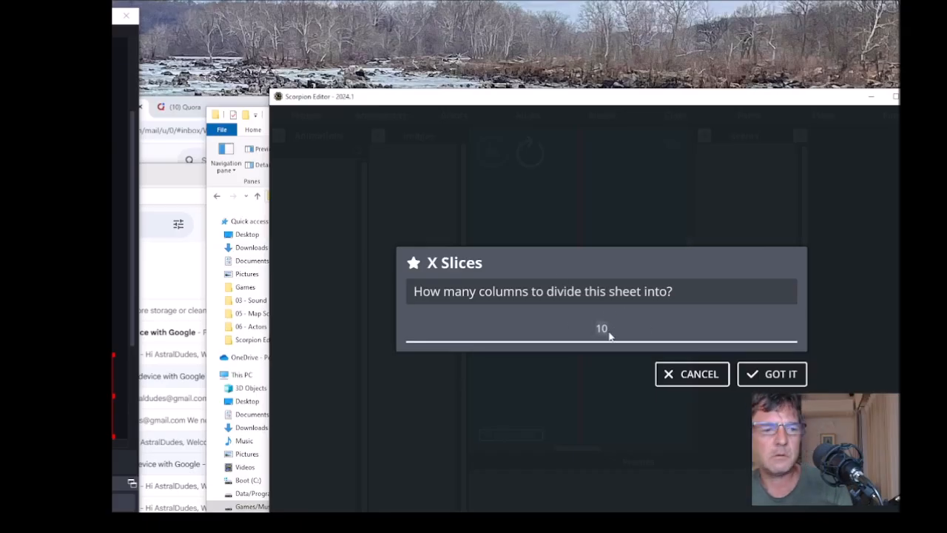
pyautogui.click(762, 375)
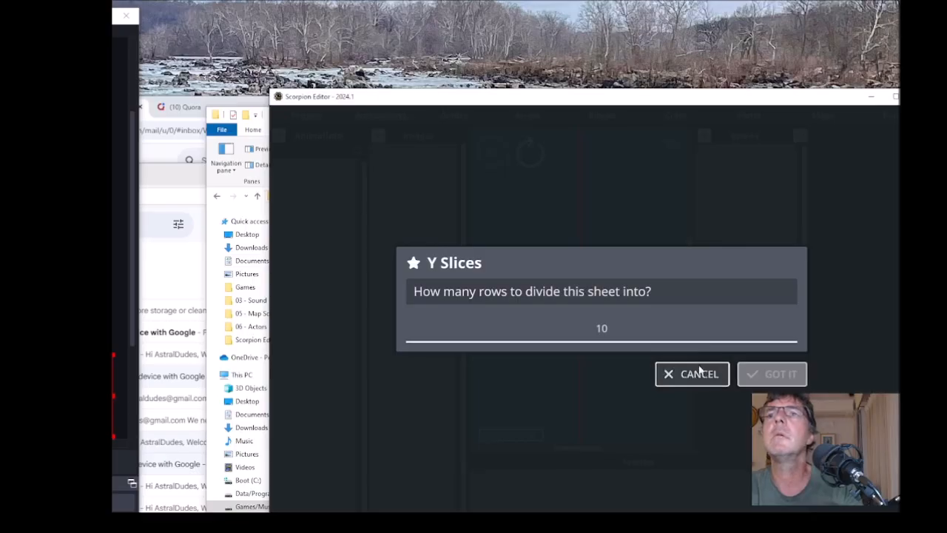
pyautogui.press('BackSpace')
pyautogui.click(771, 374)
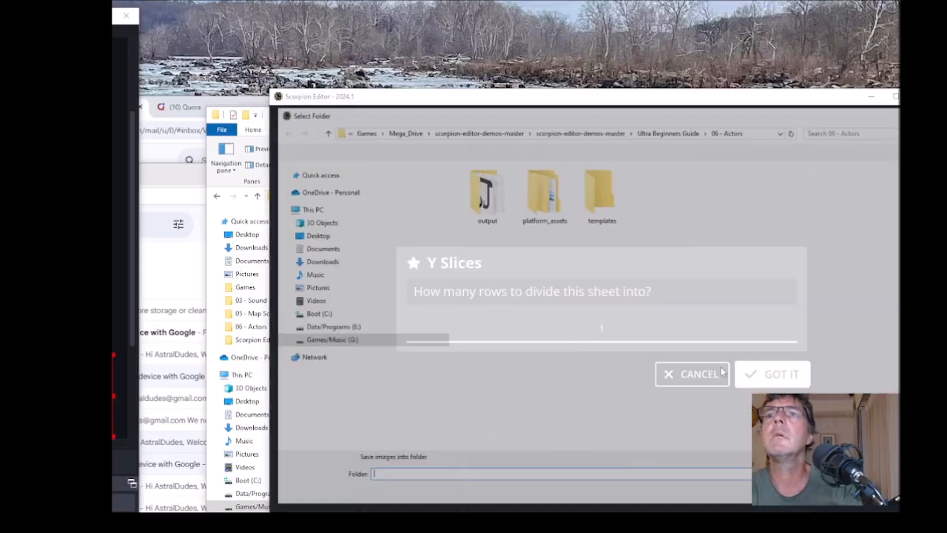
pyautogui.click(832, 495)
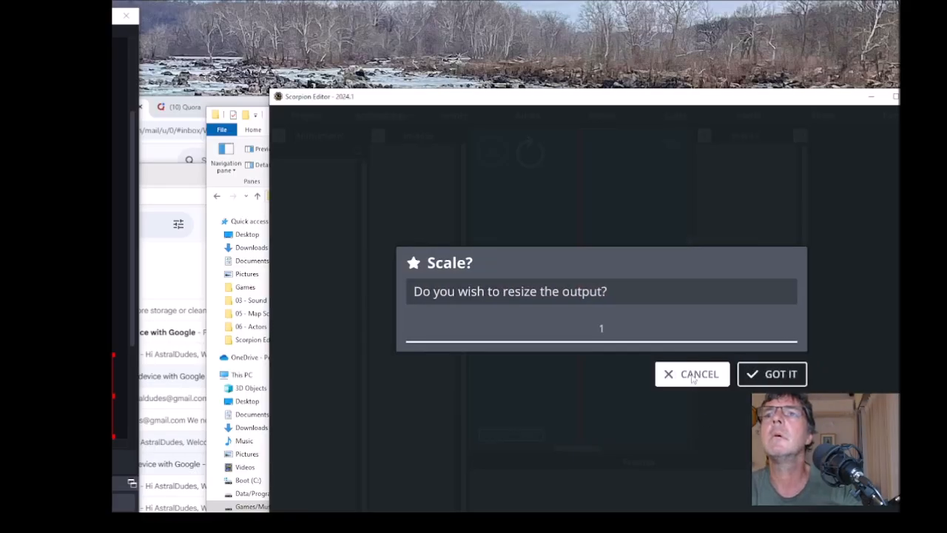
pyautogui.click(764, 378)
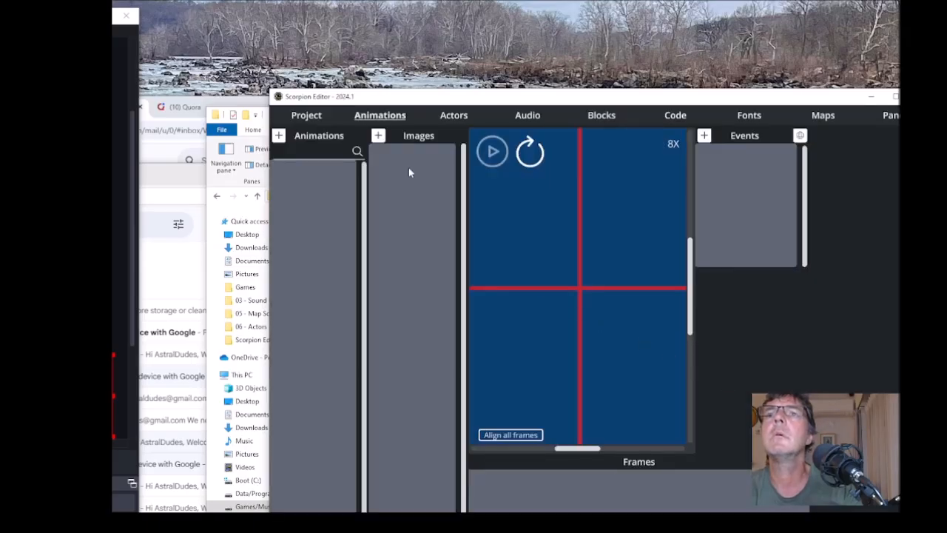
# Close the current project and reopen project.sproject from the 06 - Actors folder.
pyautogui.click(306, 115)
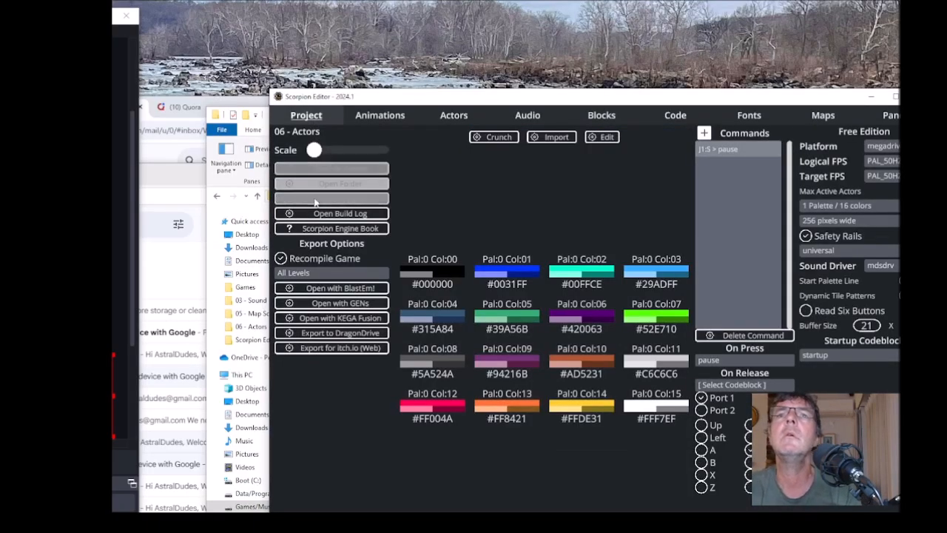
pyautogui.click(315, 198)
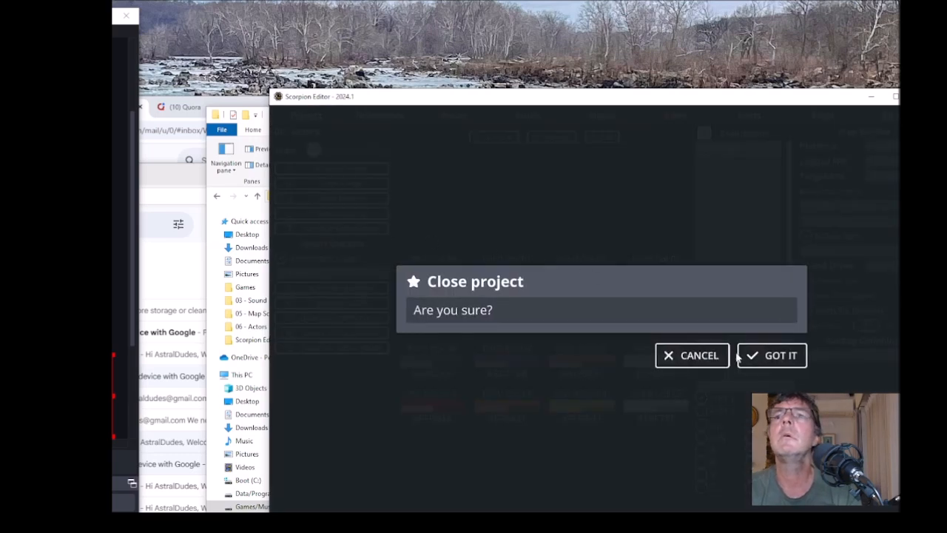
pyautogui.click(785, 358)
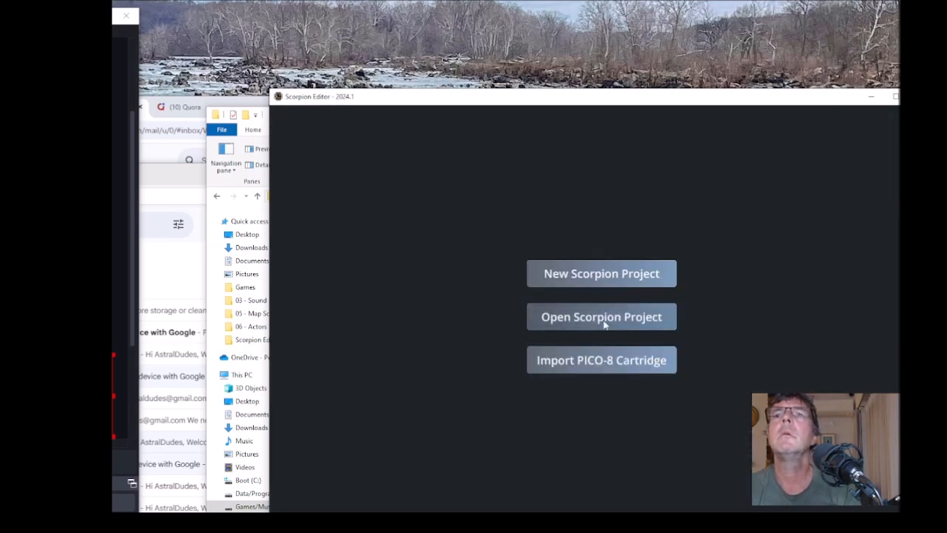
pyautogui.click(588, 317)
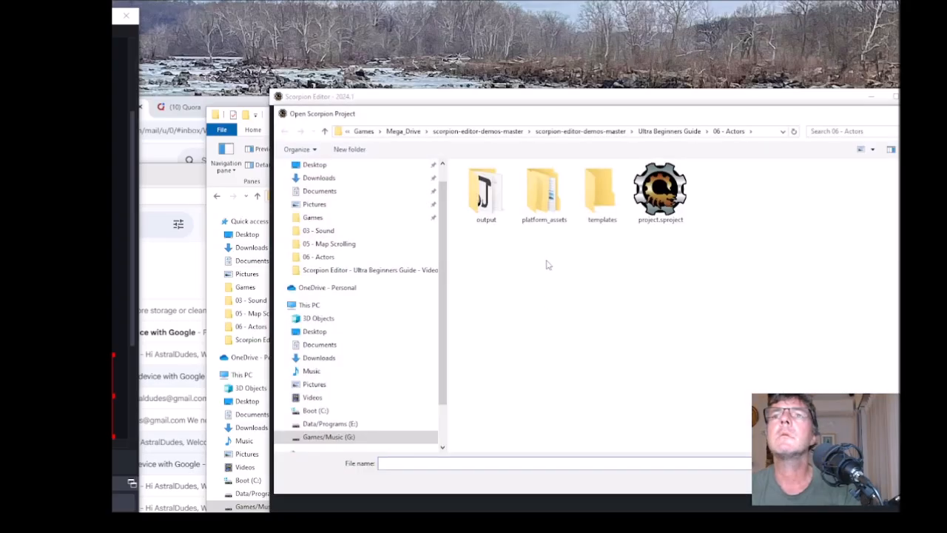
pyautogui.click(648, 211)
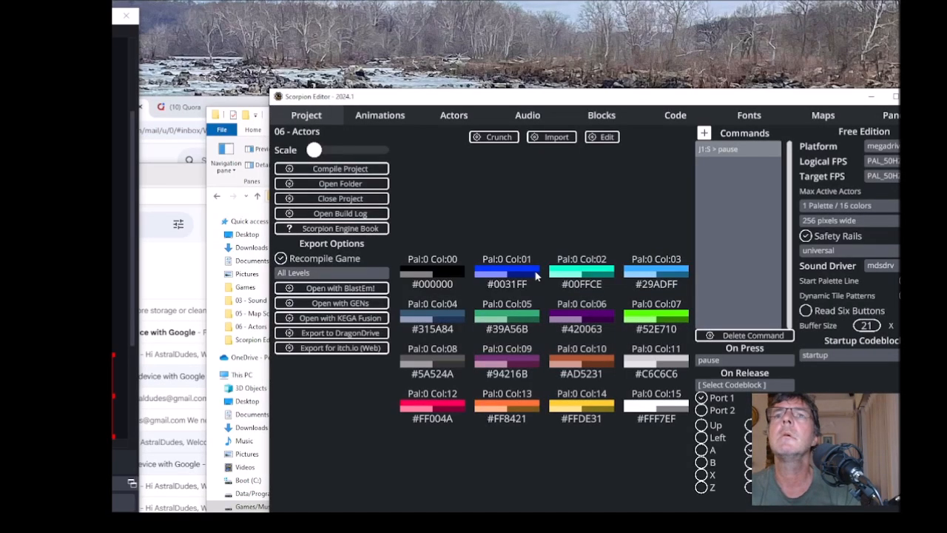
# Create a new animation strip in the 06 - Actors folder under the name new_anim.animstrip.
pyautogui.click(396, 115)
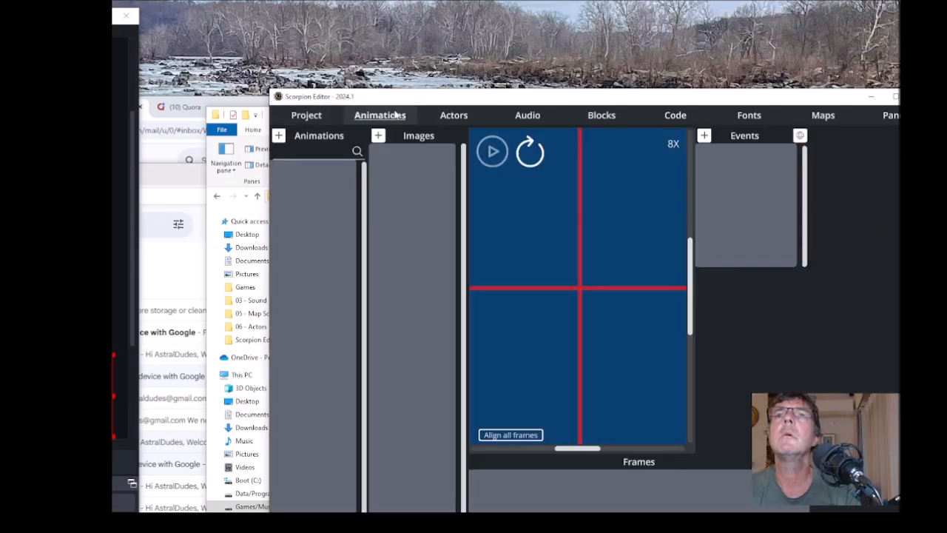
pyautogui.click(279, 135)
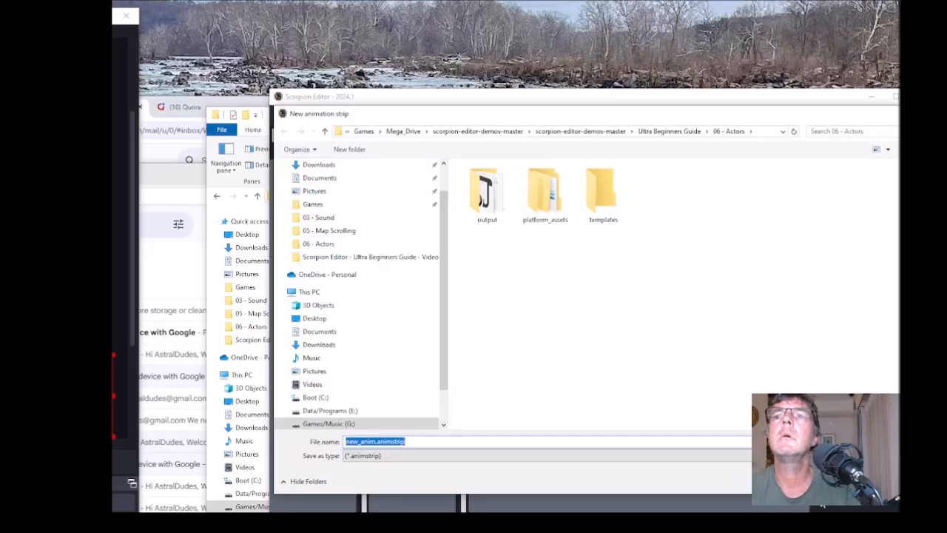
pyautogui.click(884, 481)
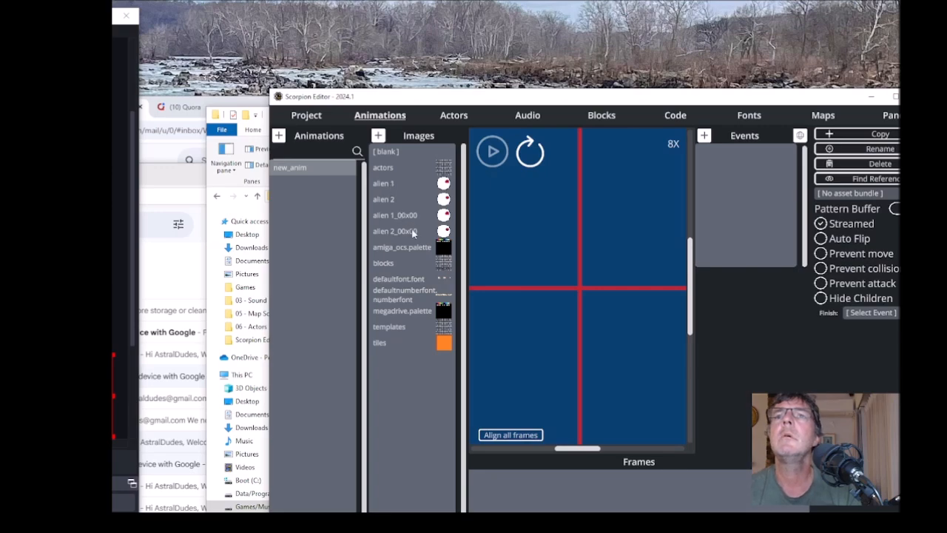
# Add the alien 1 and alien 2 images as frames of new_anim and preview the animation's playback.
pyautogui.click(383, 188)
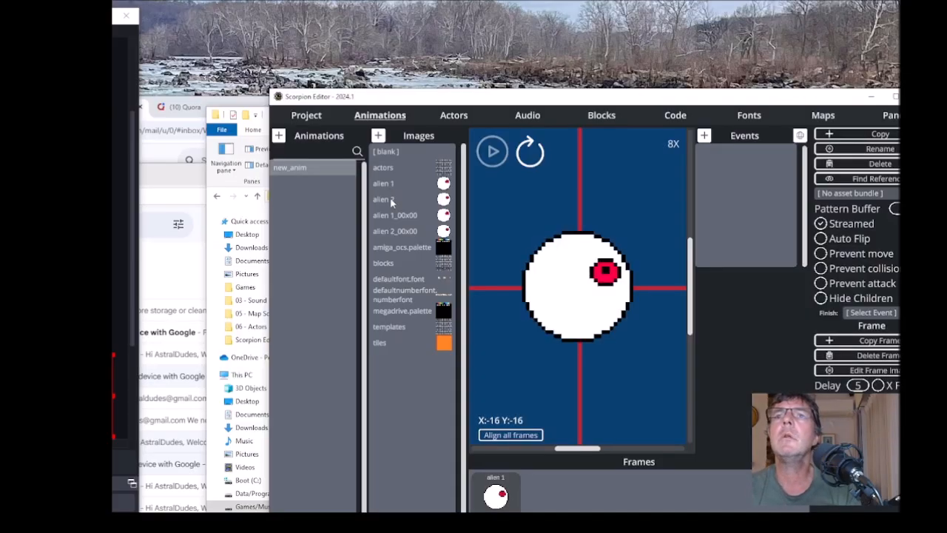
pyautogui.click(392, 202)
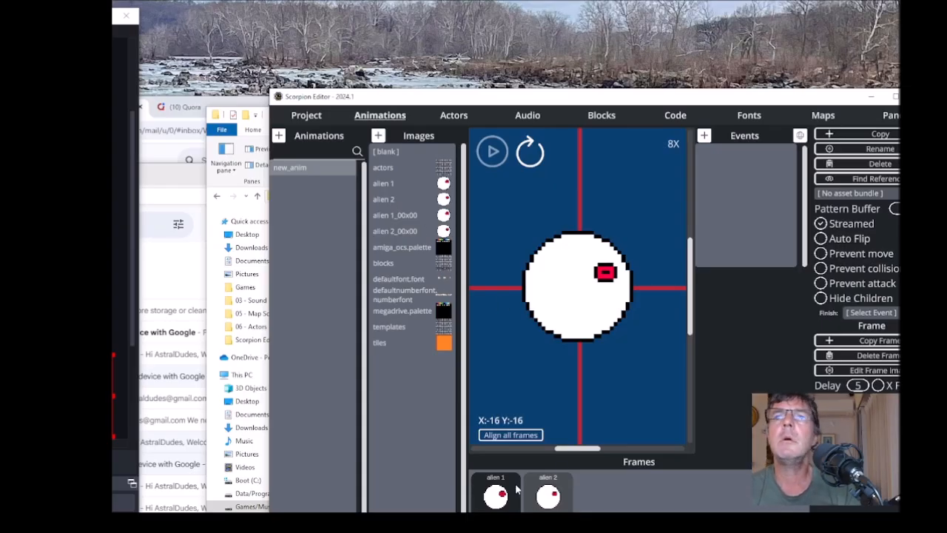
pyautogui.click(491, 153)
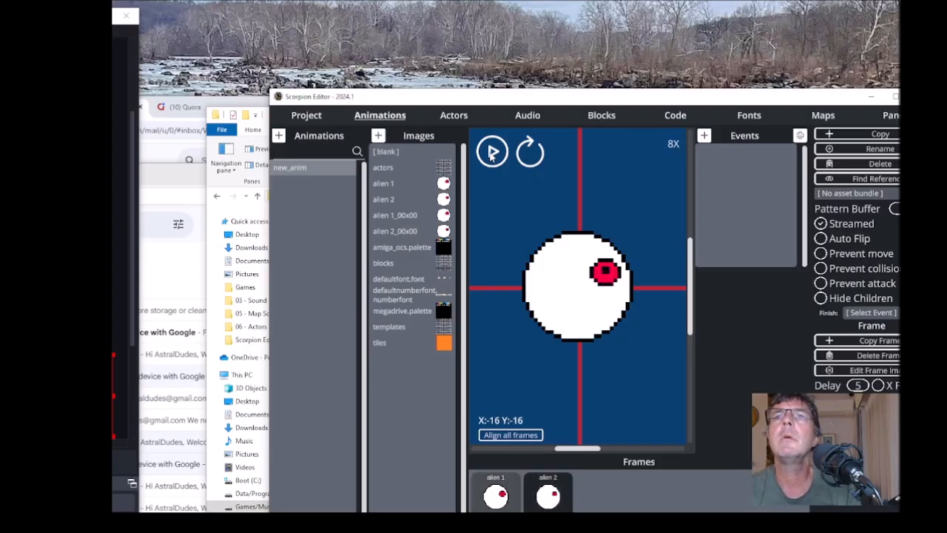
pyautogui.click(492, 152)
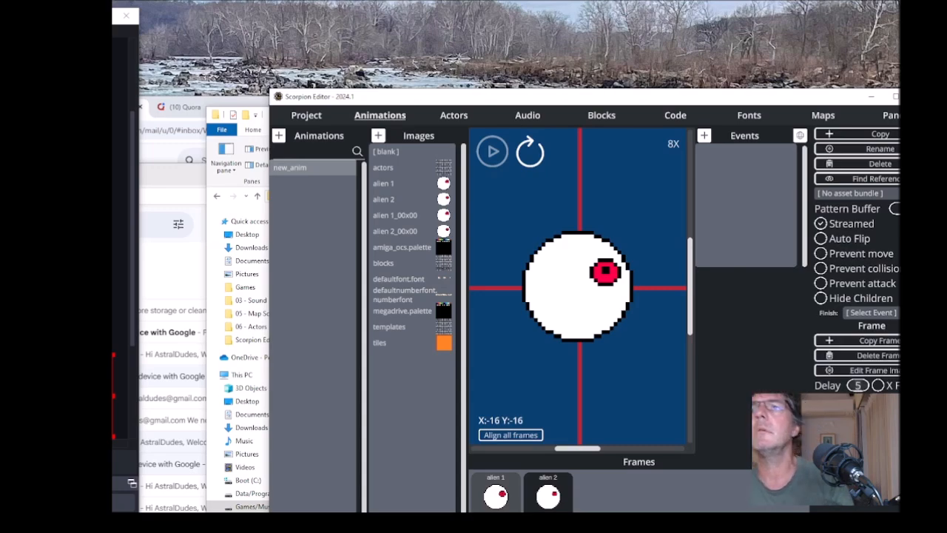
# Set the alien 1 frame's delay to 10 and decline applying that duration to all frames.
pyautogui.click(860, 386)
pyautogui.press('BackSpace')
pyautogui.write('10')
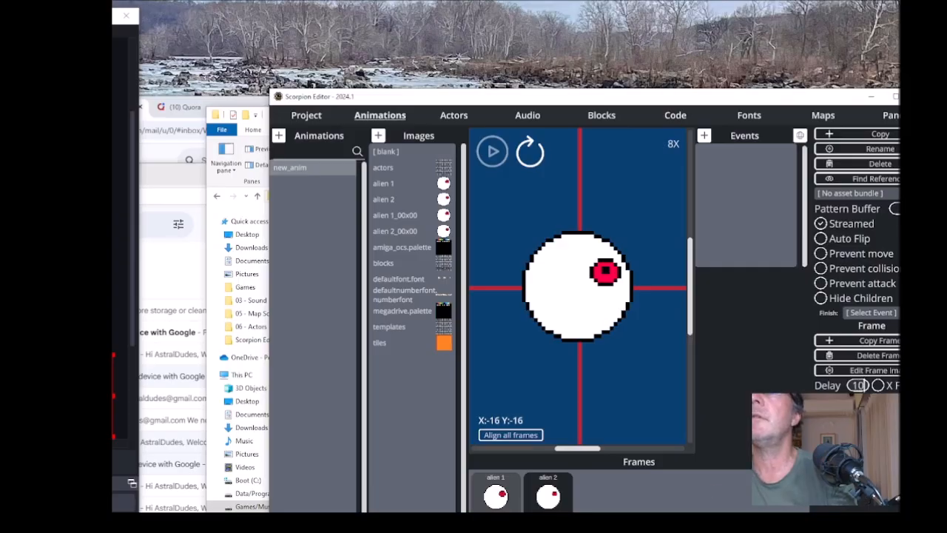
pyautogui.click(557, 493)
pyautogui.click(678, 364)
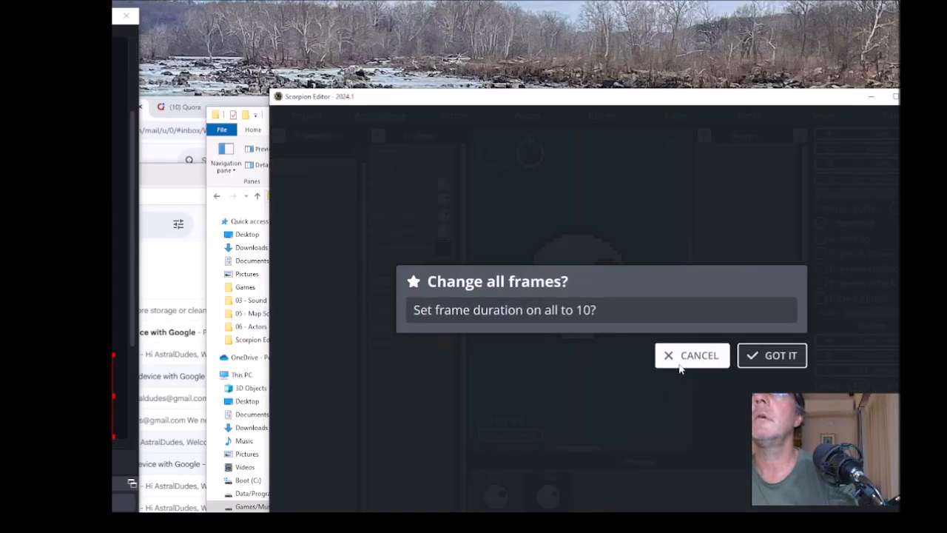
# Apply the frame duration of 10 to all frames of new_anim and preview the animation's playback.
pyautogui.click(778, 357)
pyautogui.click(494, 152)
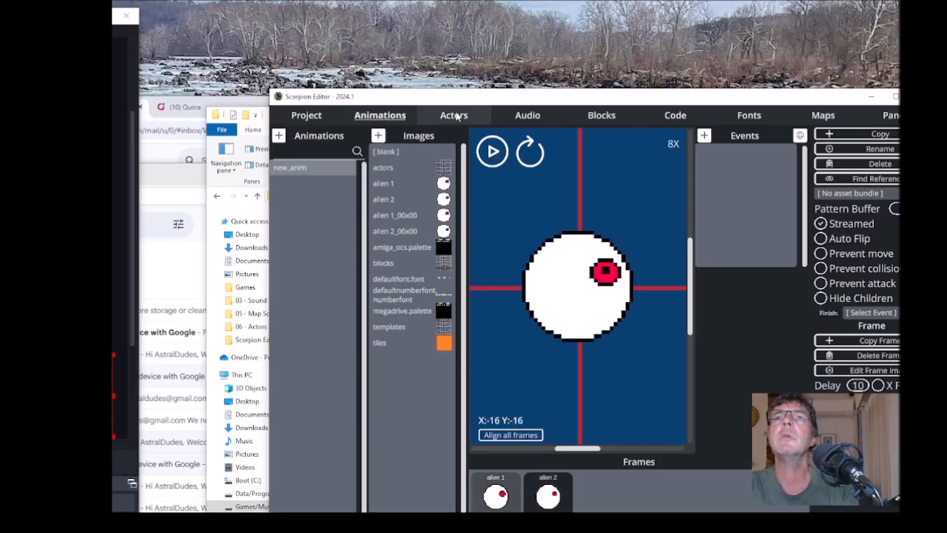
# Create a new actor from the new_anim animation and save it as new_actor.actor in the 06 - Actors folder.
pyautogui.click(457, 116)
pyautogui.click(279, 137)
pyautogui.click(278, 138)
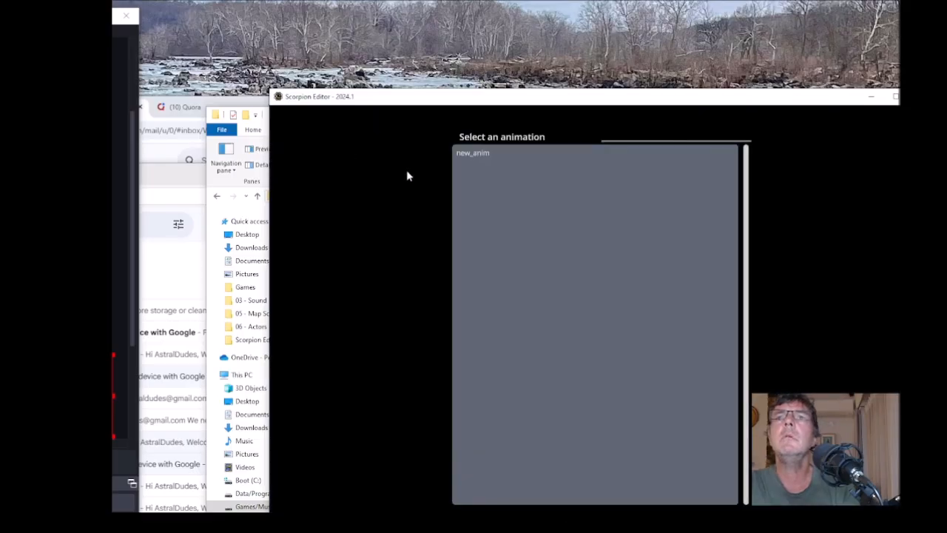
pyautogui.click(474, 152)
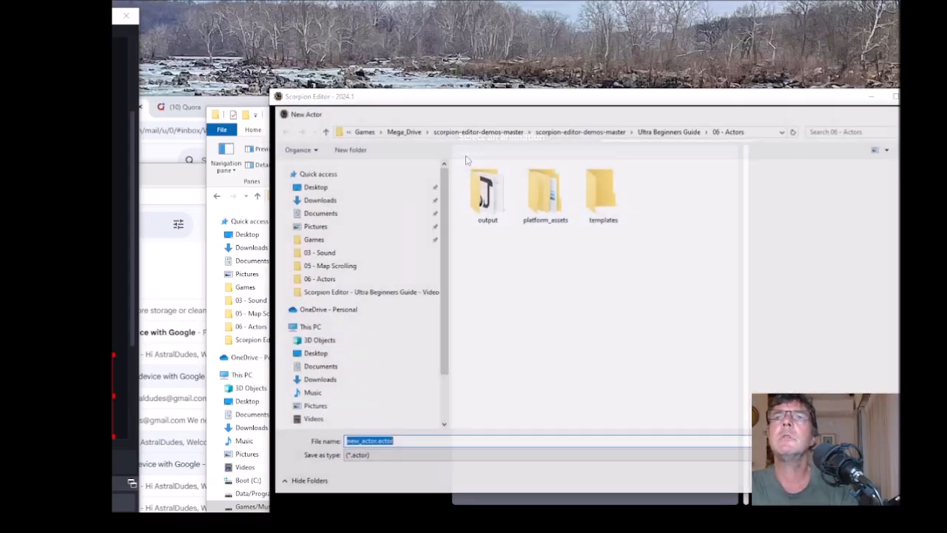
pyautogui.click(847, 481)
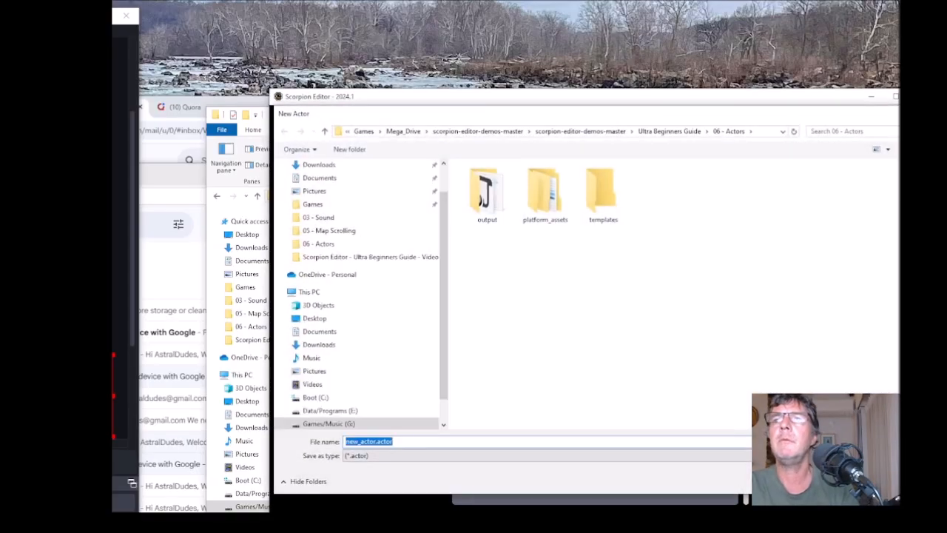
pyautogui.click(516, 229)
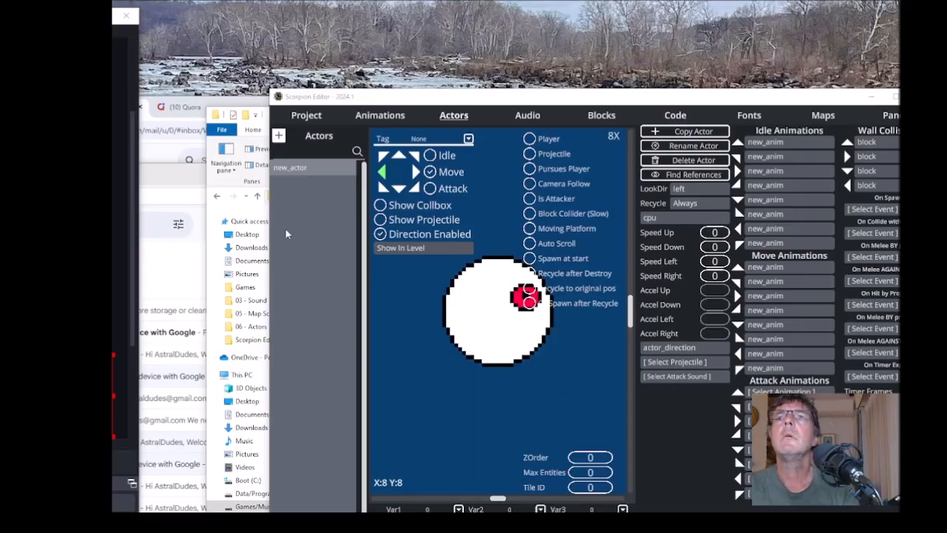
# Open new_map for editing in Tiled, and move and shrink the Tiled window.
pyautogui.click(818, 117)
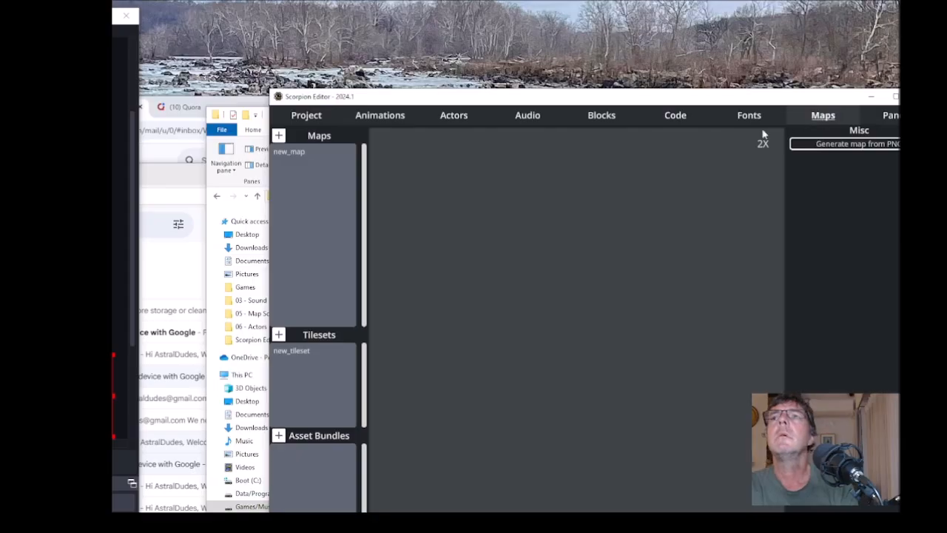
pyautogui.click(296, 152)
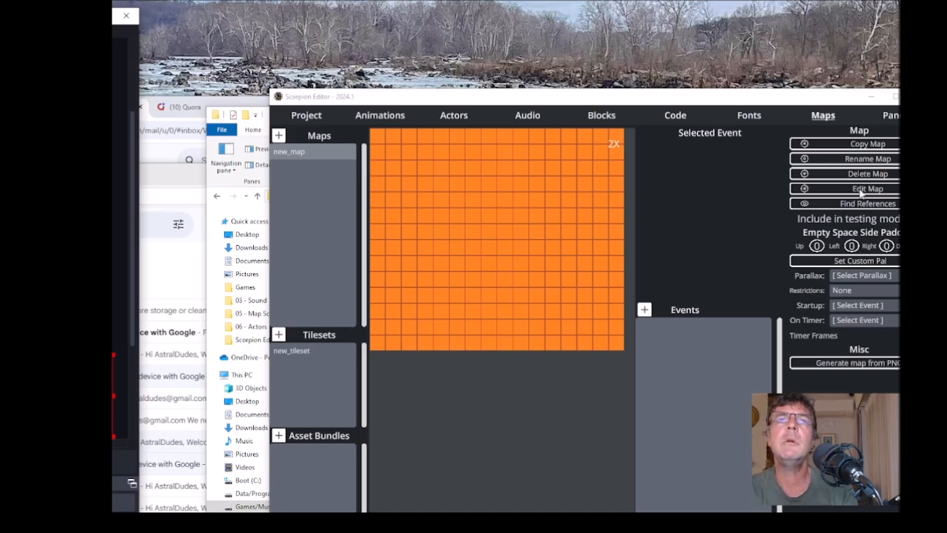
pyautogui.click(860, 191)
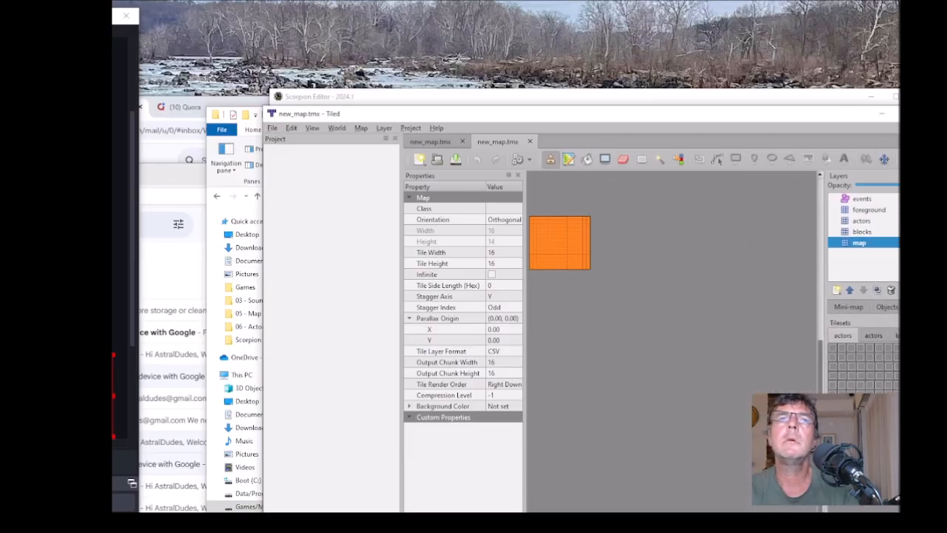
pyautogui.moveTo(571, 116); pyautogui.dragTo(477, 36)
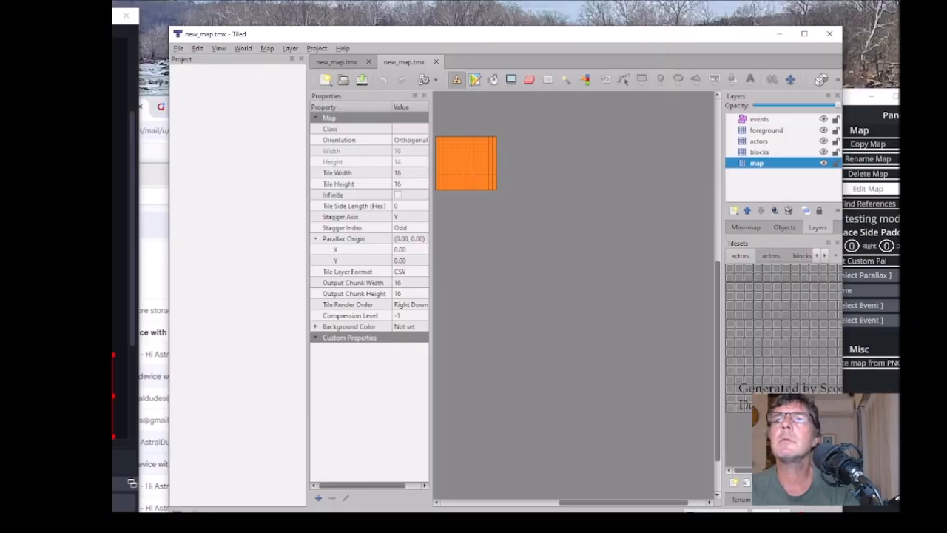
pyautogui.moveTo(841, 510); pyautogui.dragTo(712, 414)
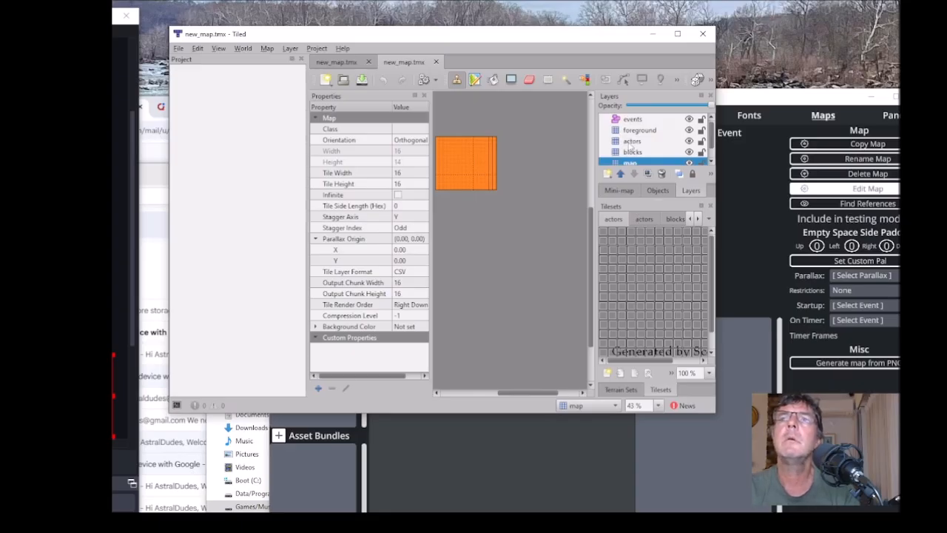
# Place the new_actor tile on the map's actors layer, in the sixth column and fifth row, and save new_map.tmx.
pyautogui.click(630, 141)
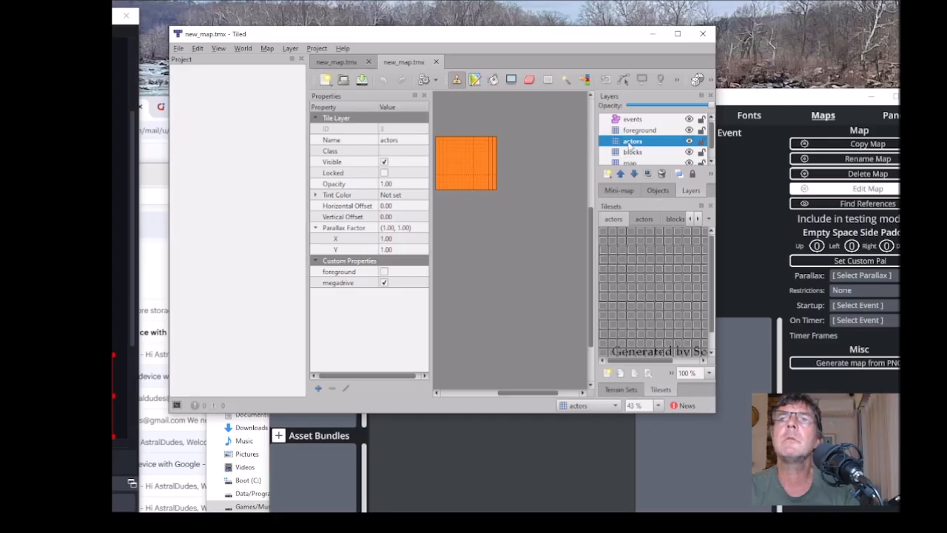
pyautogui.click(644, 219)
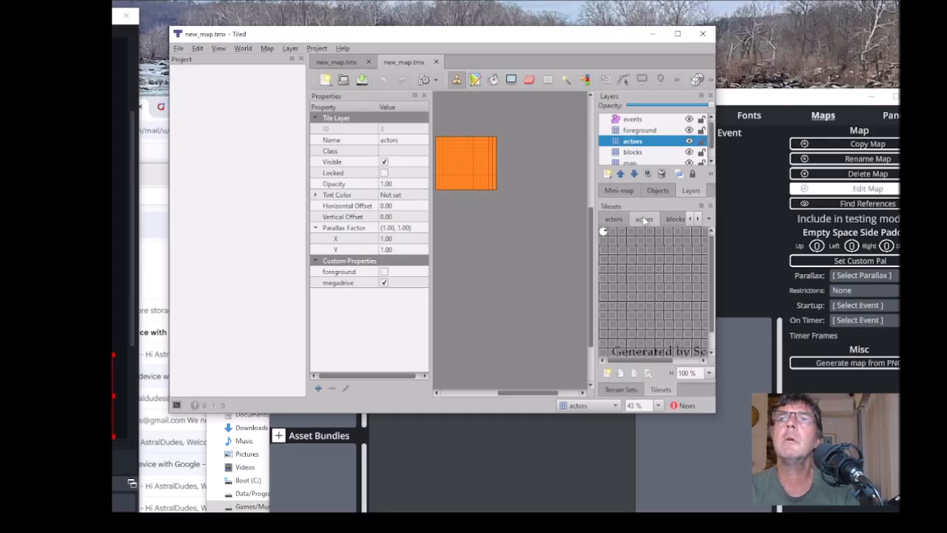
pyautogui.click(604, 232)
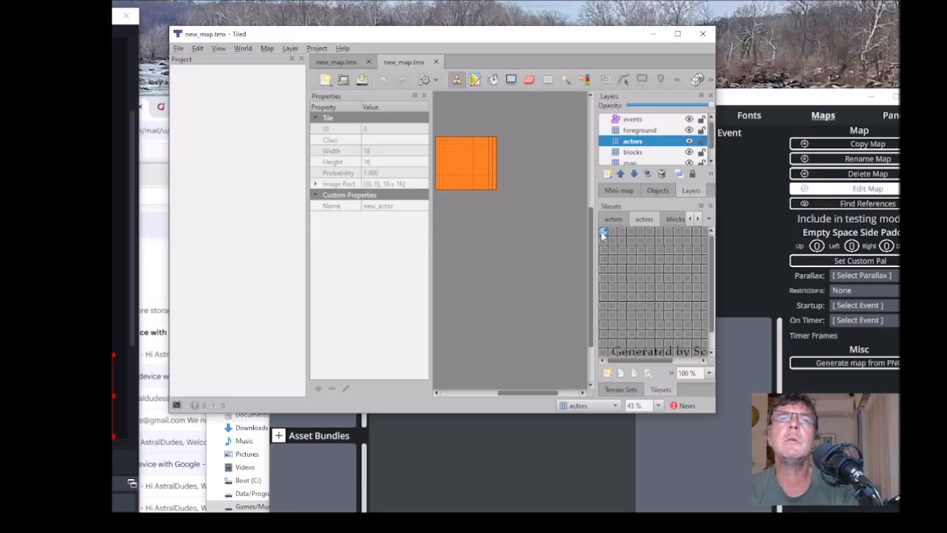
pyautogui.click(603, 233)
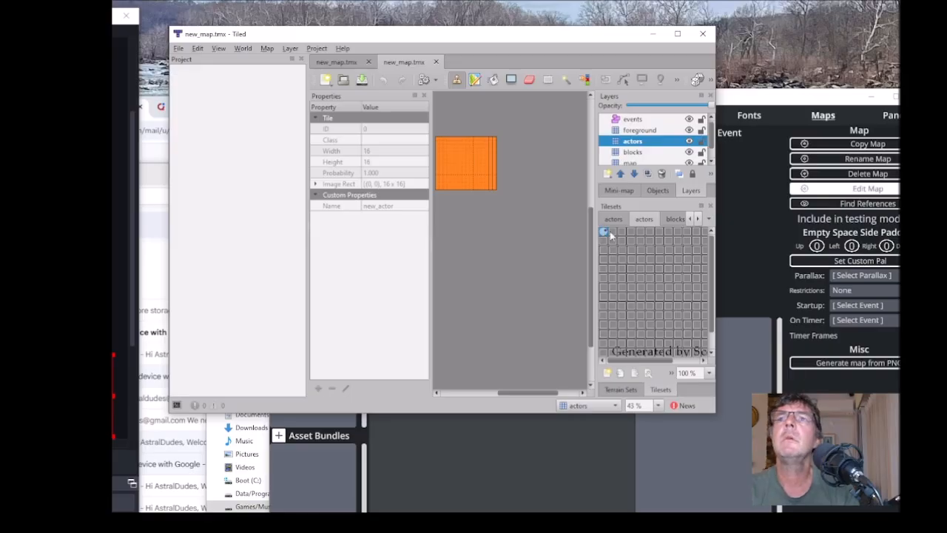
pyautogui.click(456, 153)
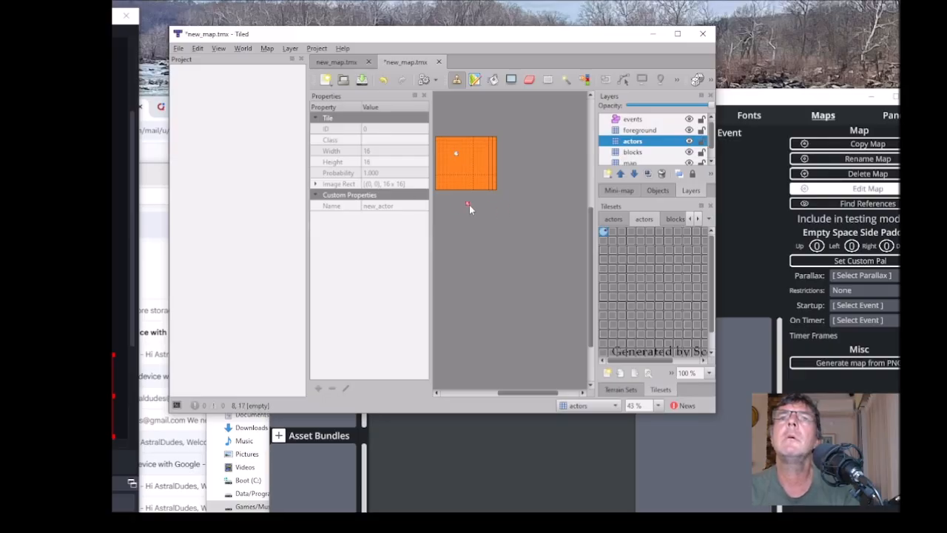
pyautogui.click(179, 49)
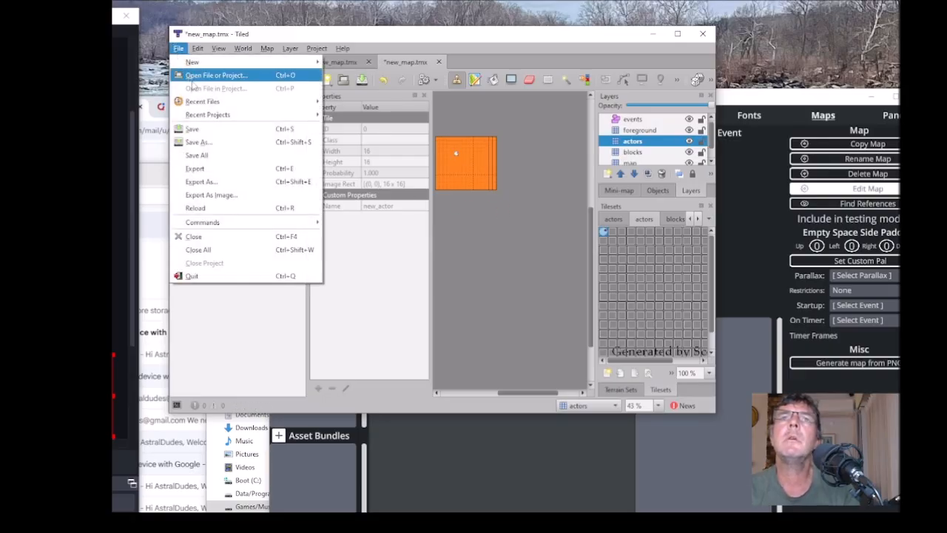
pyautogui.click(194, 130)
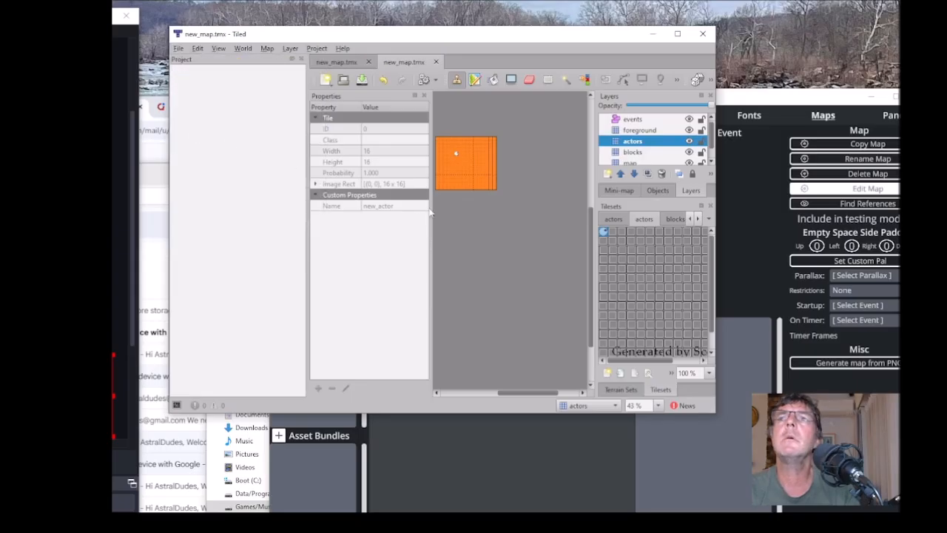
# Switch back to Scorpion Editor, compile and run the project in BlastEm to check the actor, and close the emulator.
pyautogui.click(768, 101)
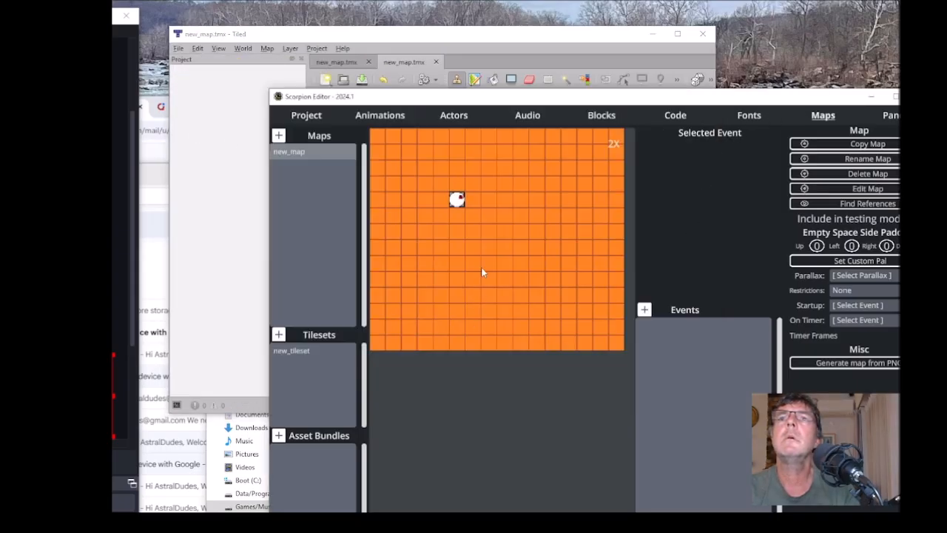
pyautogui.click(307, 121)
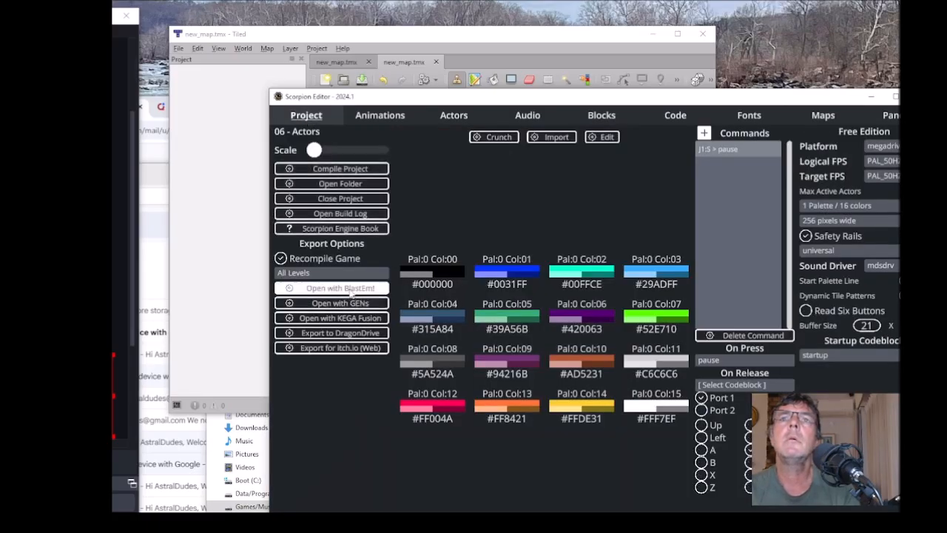
pyautogui.click(351, 294)
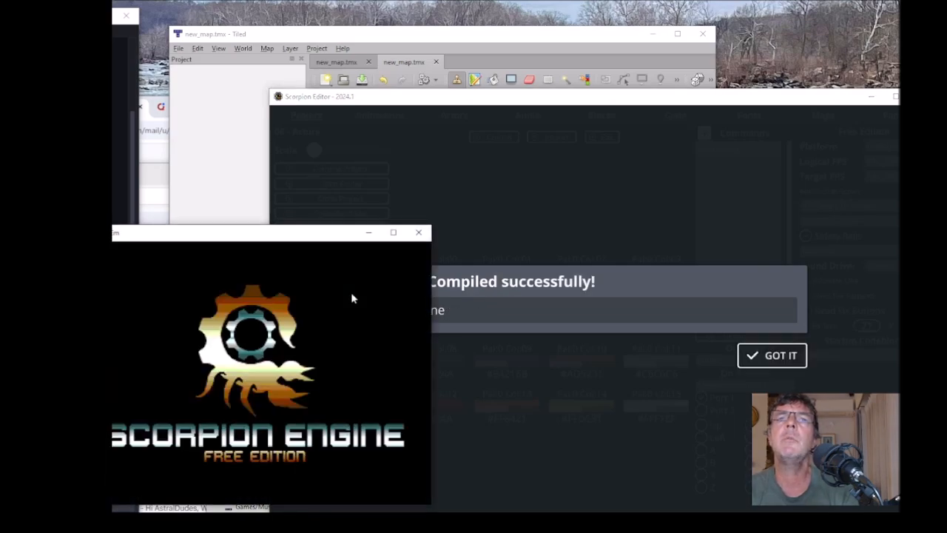
pyautogui.moveTo(311, 234); pyautogui.dragTo(607, 148)
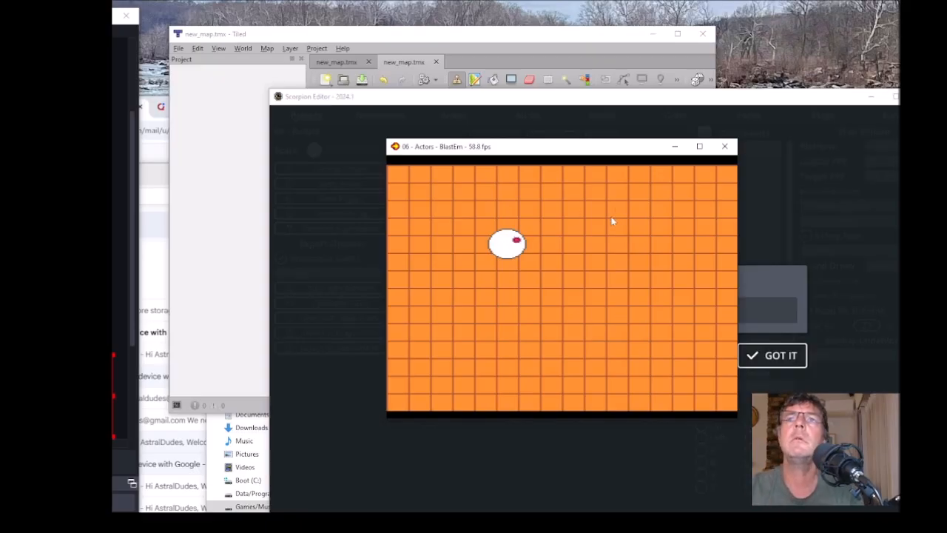
pyautogui.click(724, 146)
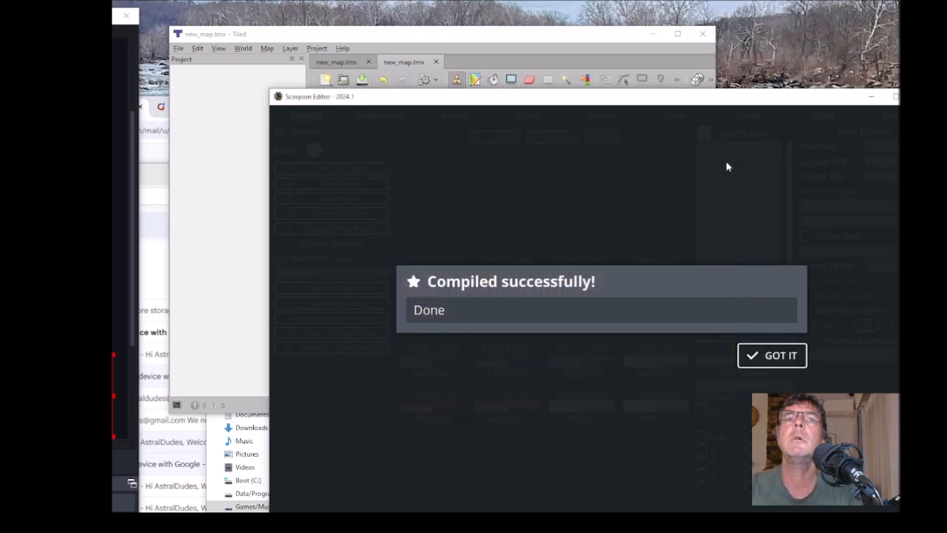
pyautogui.click(769, 354)
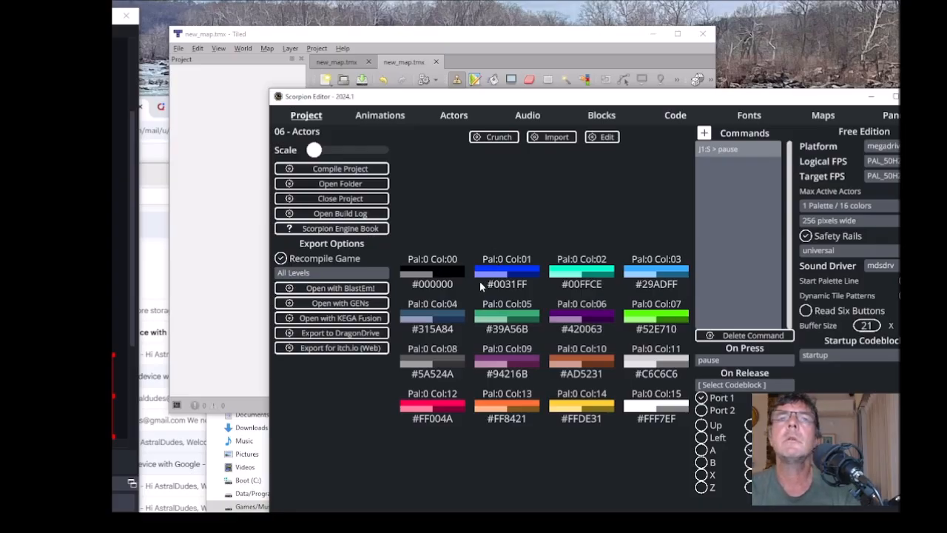
# Set palette 0's color 07 to #000000.
pyautogui.click(654, 333)
pyautogui.write('000000')
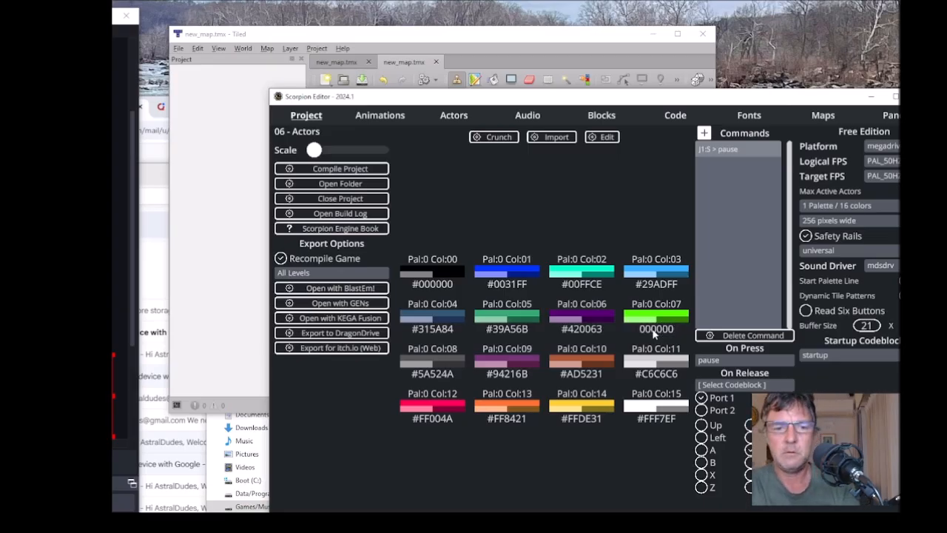
pyautogui.press('Return')
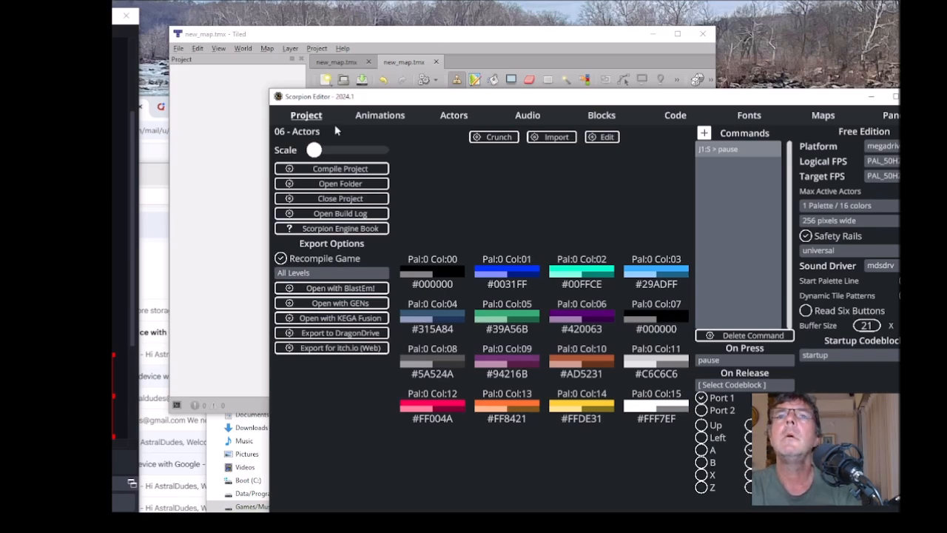
# Run the project in BlastEm again to check the alien with the changed palette, and close the emulator.
pyautogui.click(349, 293)
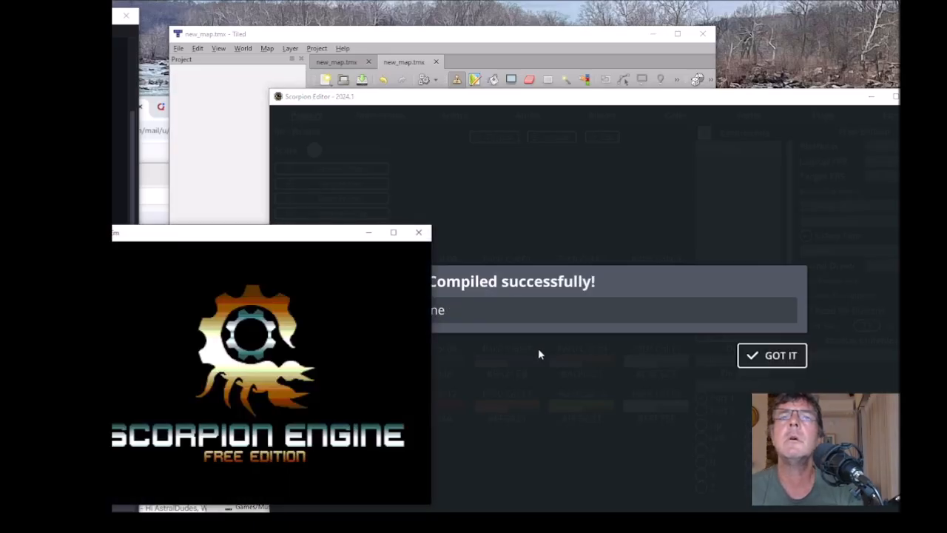
pyautogui.moveTo(272, 231); pyautogui.dragTo(561, 197)
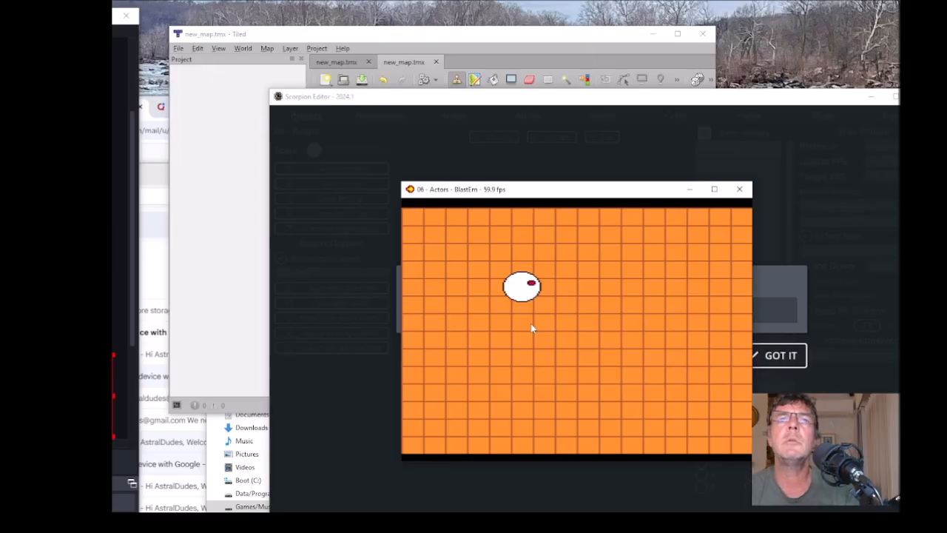
pyautogui.click(738, 189)
pyautogui.click(777, 355)
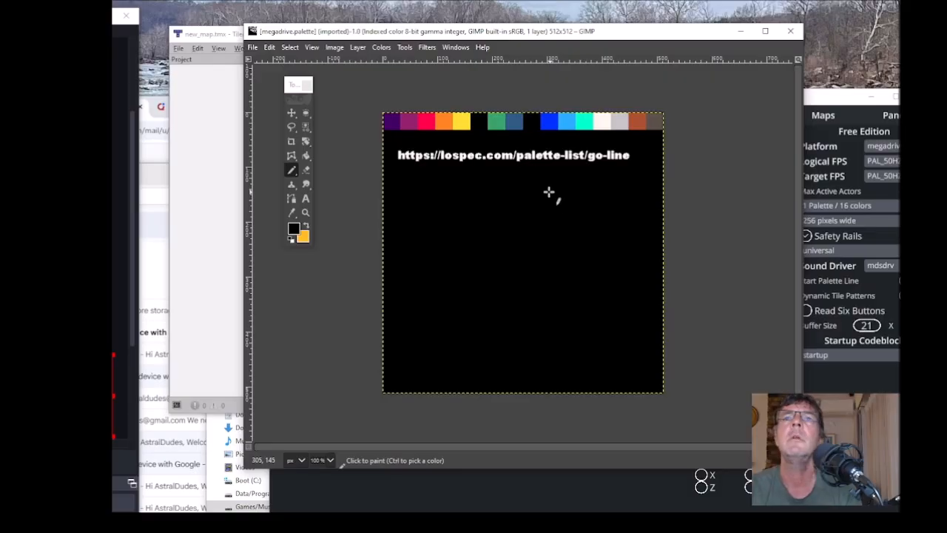
# Inspect the colormap of the megadrive.palette image in GIMP, and close both the image and GIMP.
pyautogui.click(380, 47)
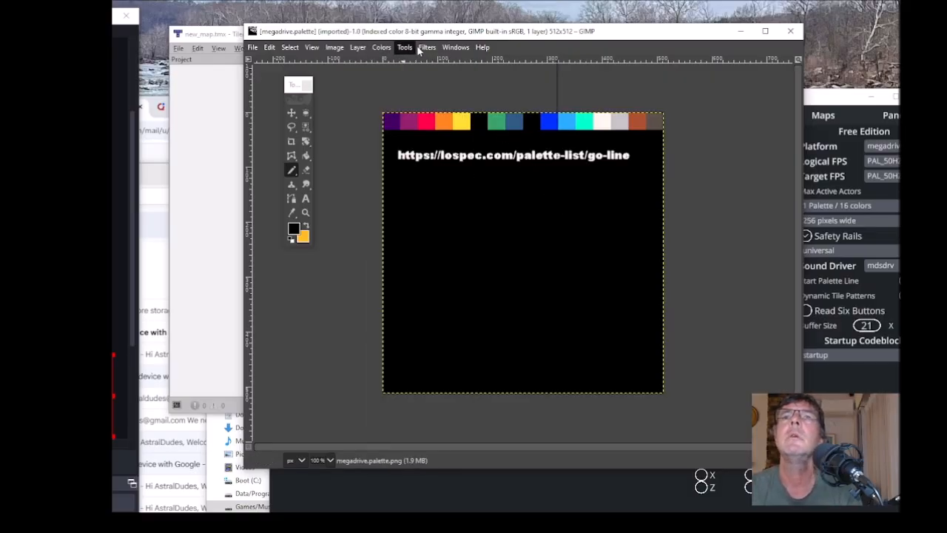
pyautogui.moveTo(466, 49)
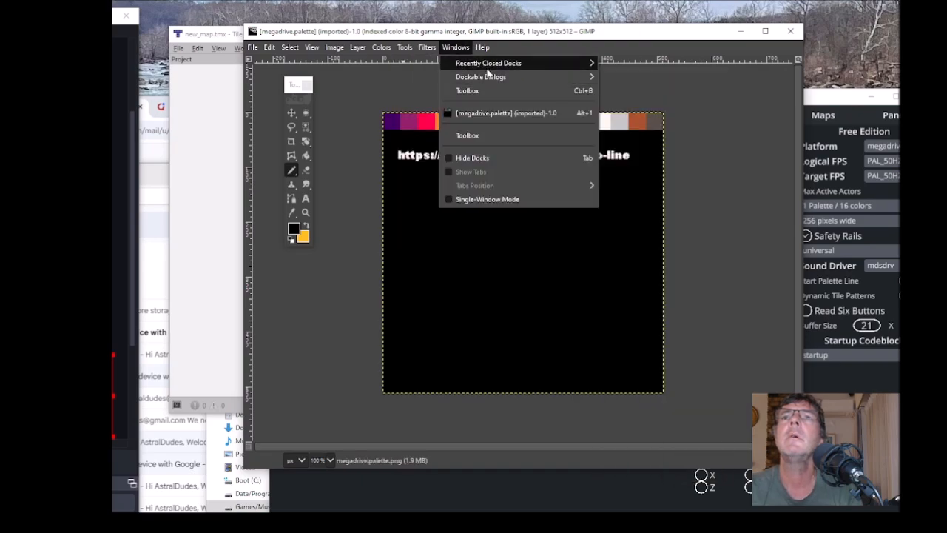
pyautogui.moveTo(489, 75)
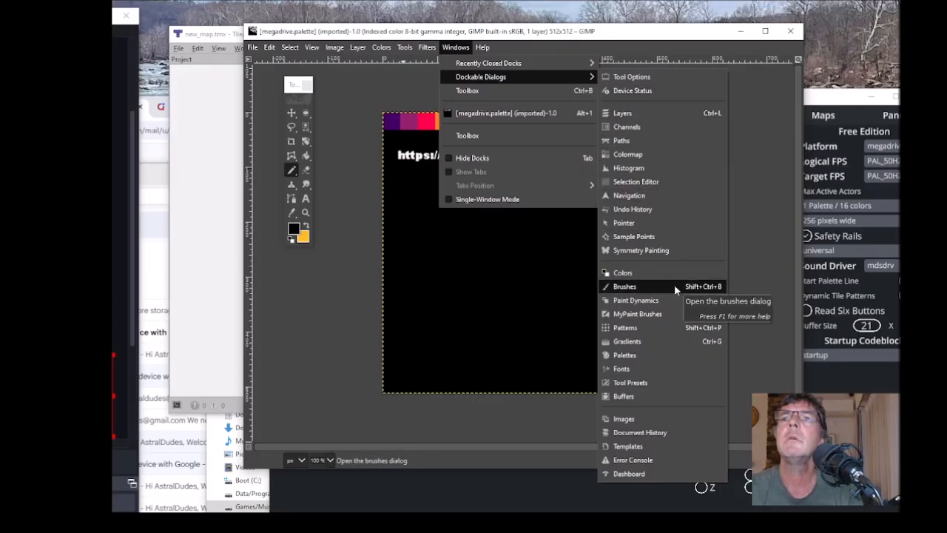
pyautogui.click(629, 154)
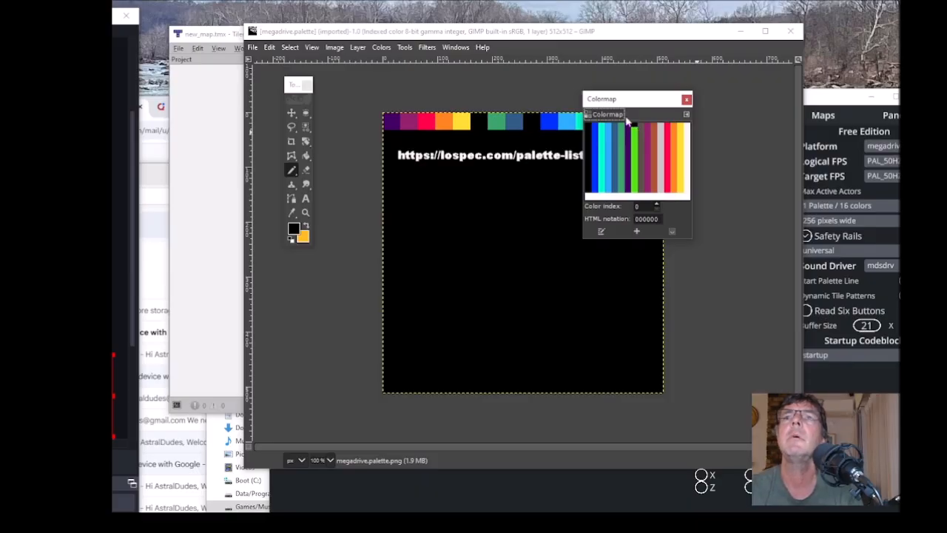
pyautogui.click(686, 99)
pyautogui.click(790, 32)
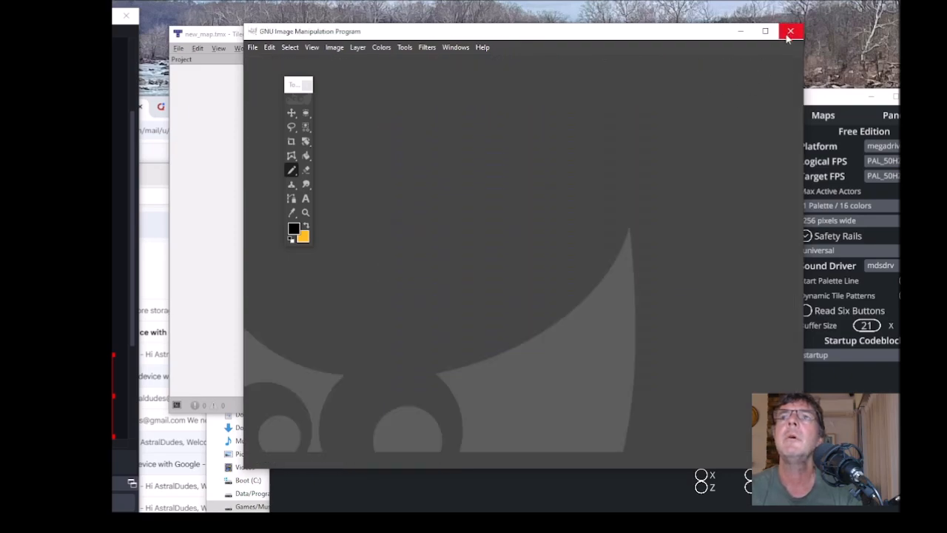
pyautogui.click(792, 32)
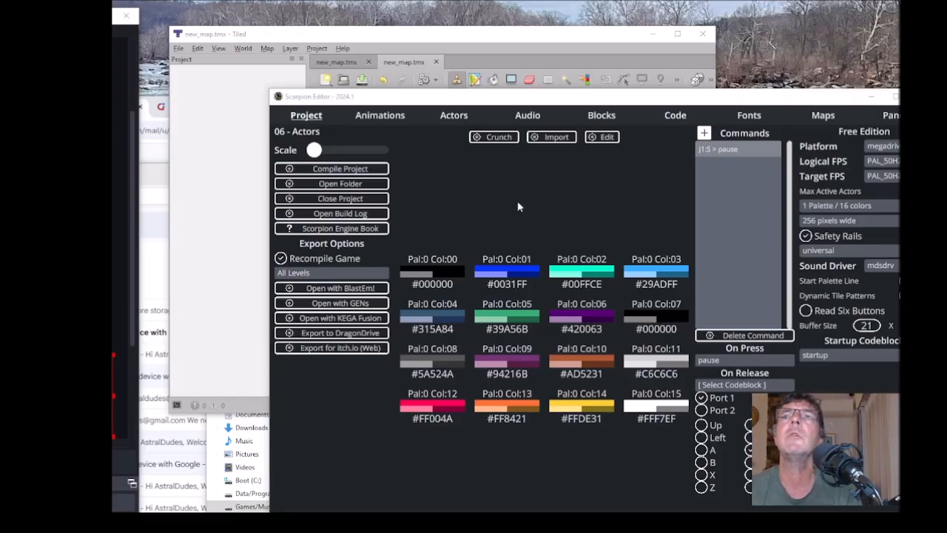
# Set the up, down, left and right speeds of new_actor to 4.
pyautogui.click(453, 116)
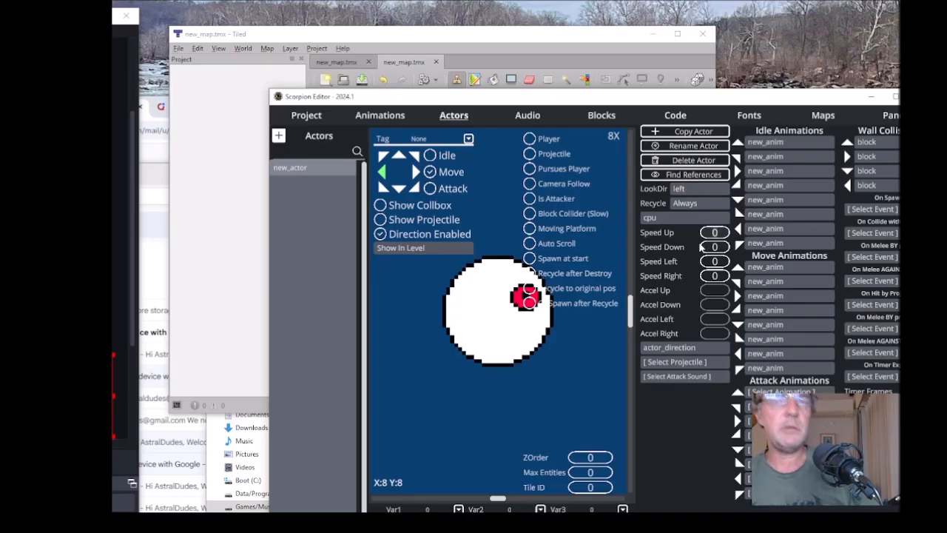
pyautogui.click(708, 246)
pyautogui.write('4')
pyautogui.click(714, 263)
pyautogui.write('4')
pyautogui.click(715, 276)
pyautogui.write('4')
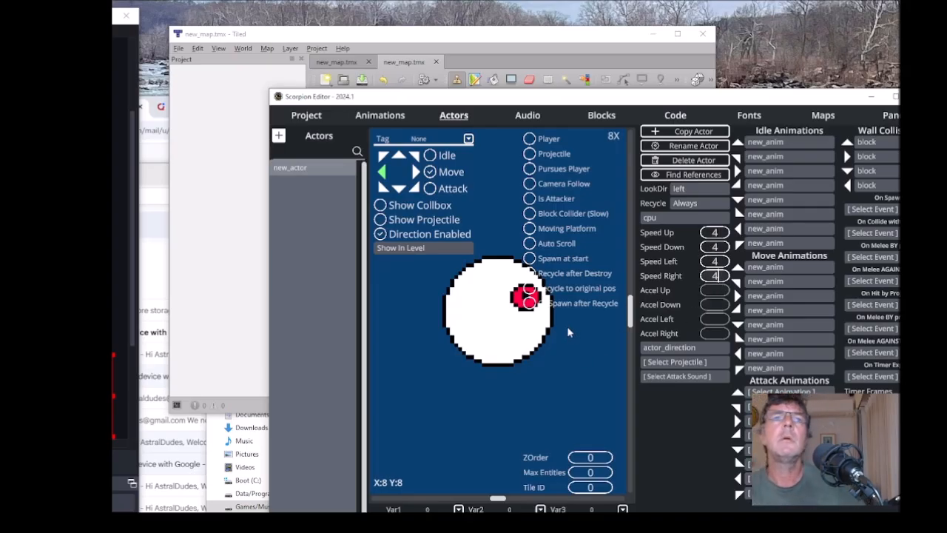
# Set new_actor's look direction to downright.
pyautogui.click(698, 187)
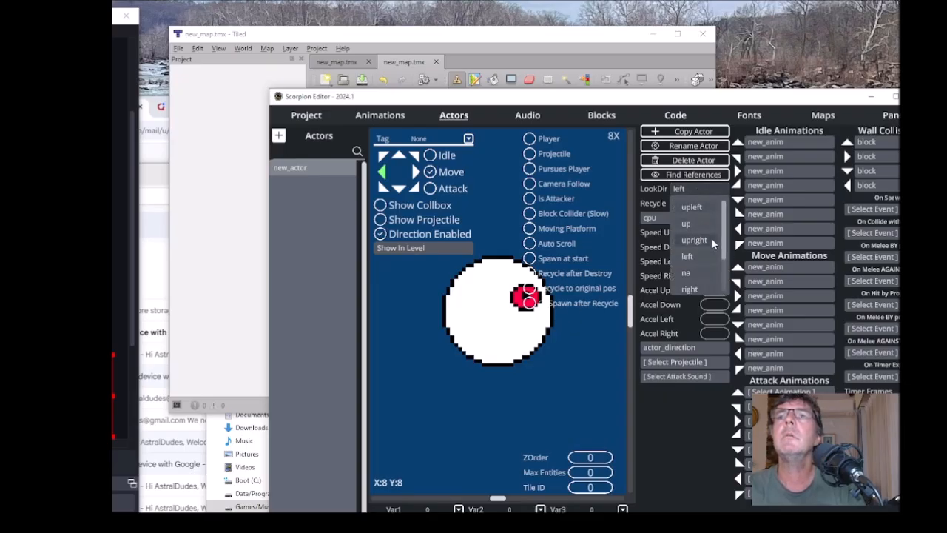
pyautogui.scroll(-3, 711, 238)
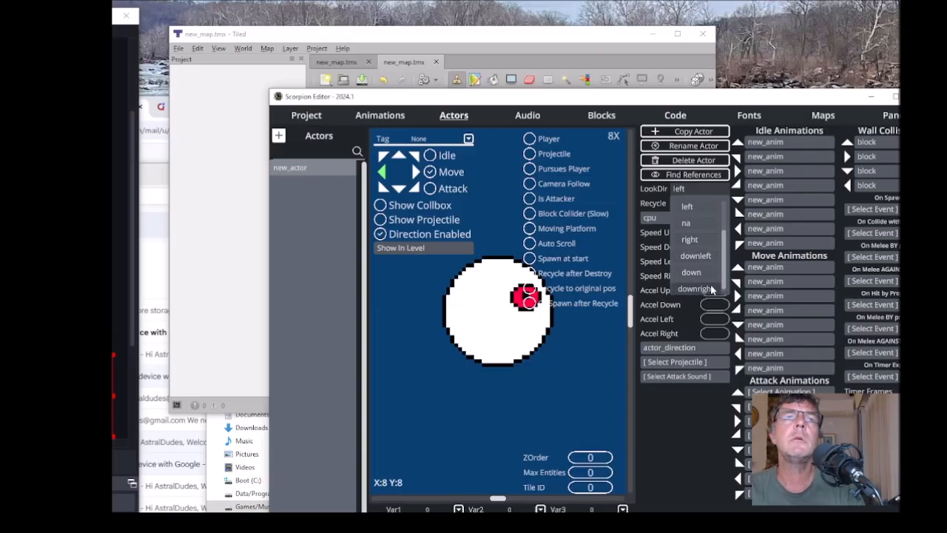
pyautogui.click(711, 290)
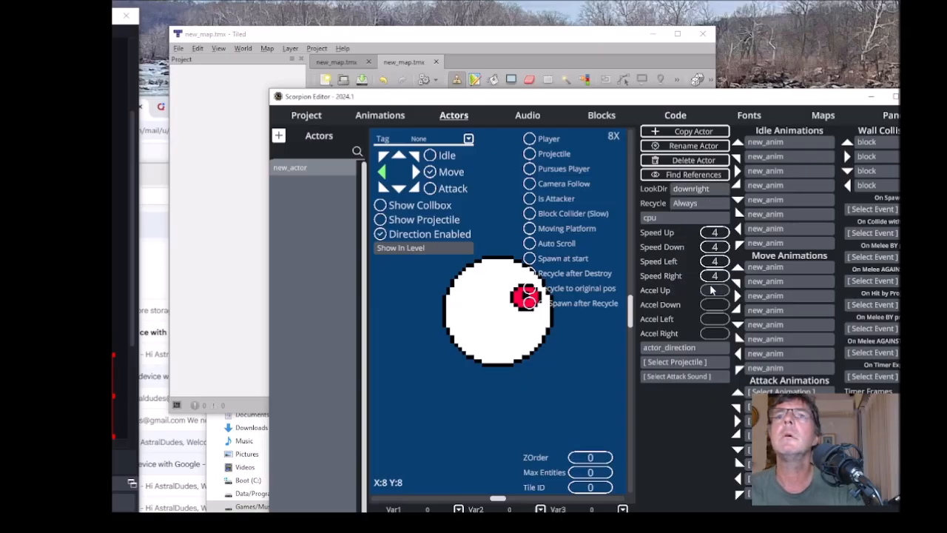
# Run the project in BlastEm to check how the actor moves diagonally, and close the emulator.
pyautogui.click(303, 122)
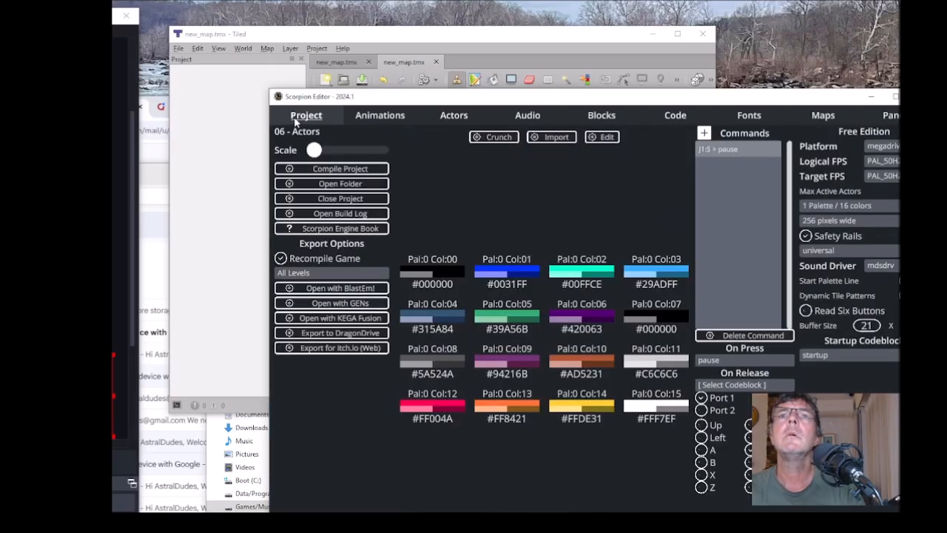
pyautogui.click(345, 288)
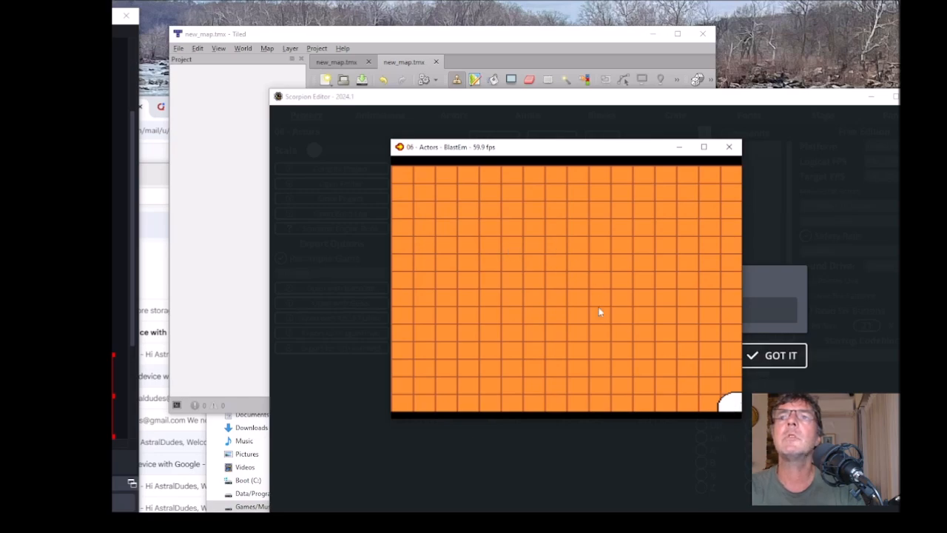
pyautogui.click(729, 147)
pyautogui.click(784, 358)
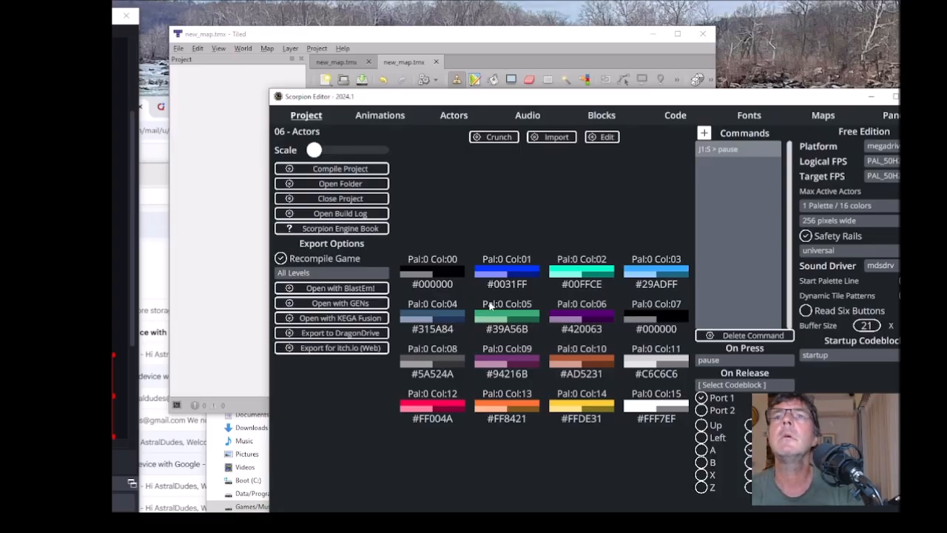
# Try to enable Auto Flip on the new_anim animation.
pyautogui.click(453, 115)
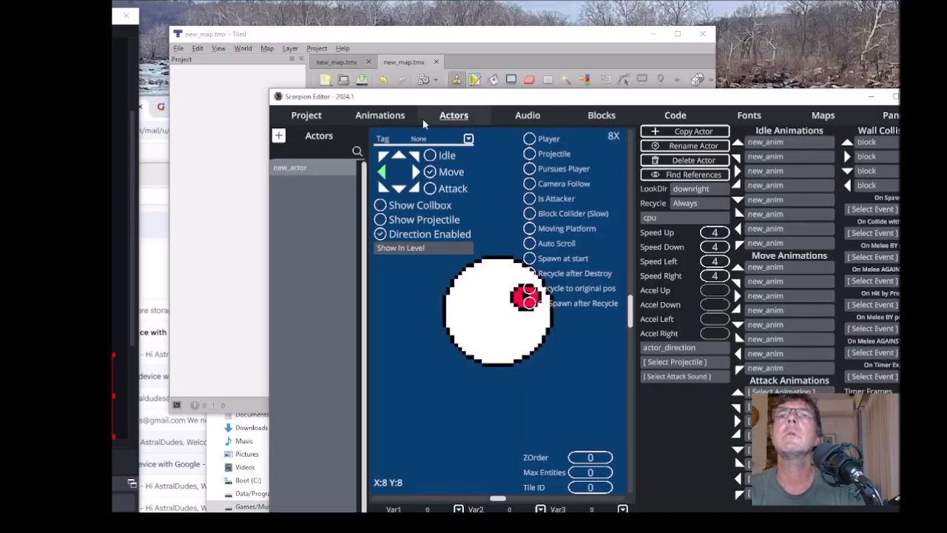
pyautogui.click(380, 115)
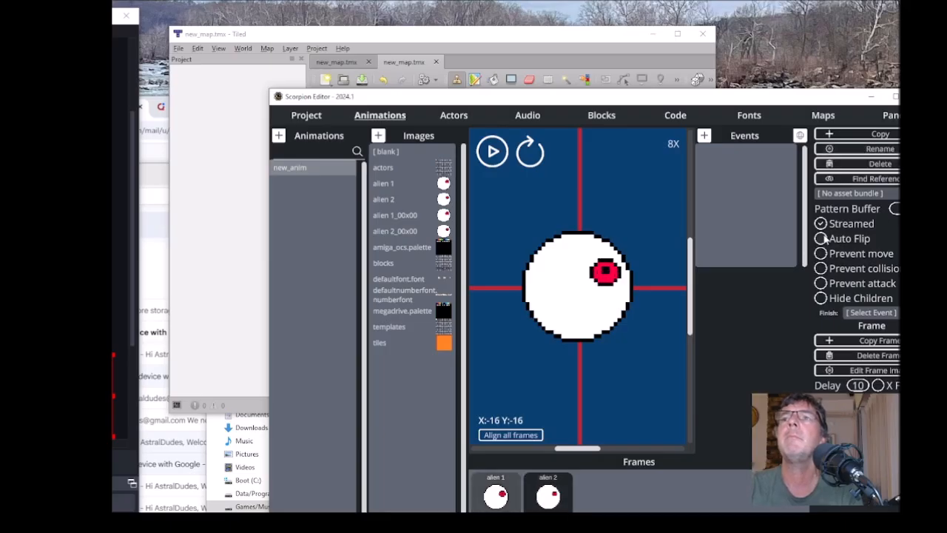
pyautogui.click(823, 237)
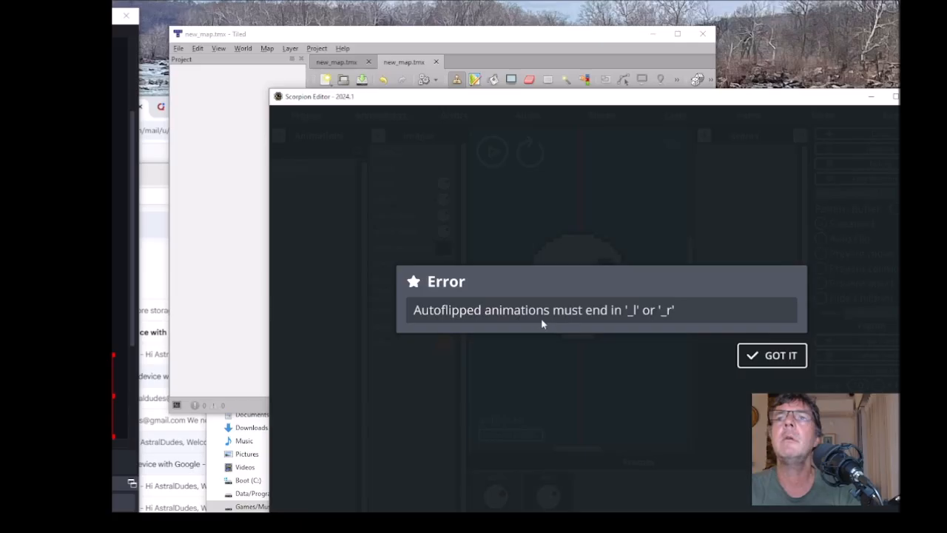
pyautogui.click(771, 357)
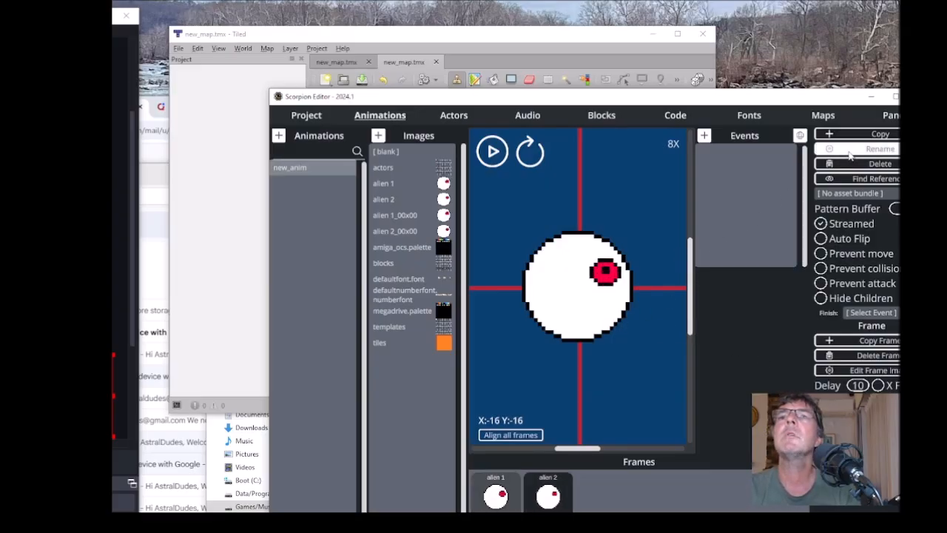
# Rename the new_anim animation file to new_anim_r.animstrip and enable Auto Flip for it.
pyautogui.click(850, 152)
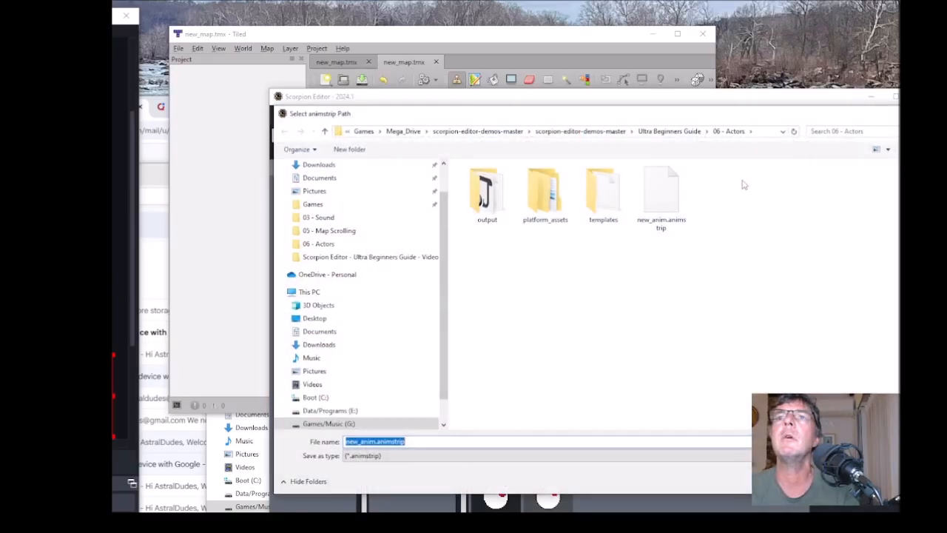
pyautogui.click(383, 441)
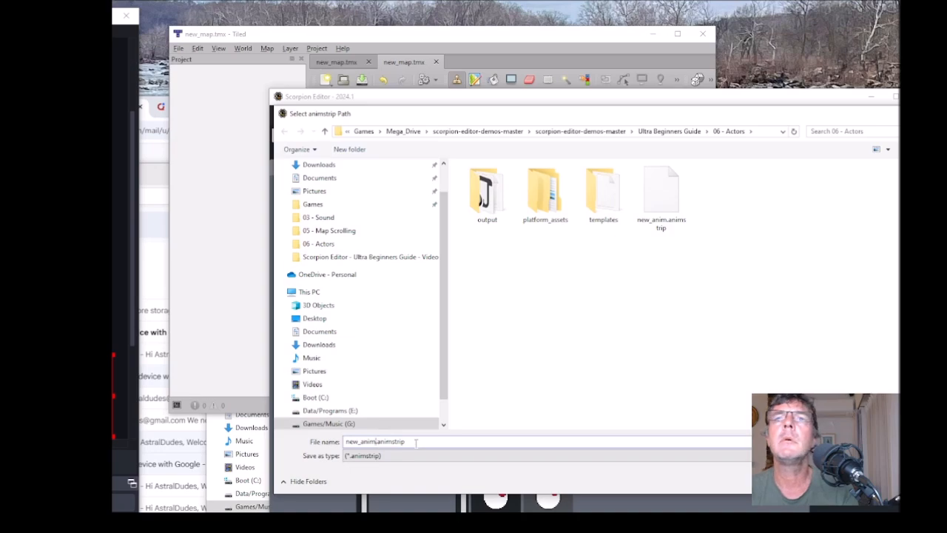
pyautogui.write('_')
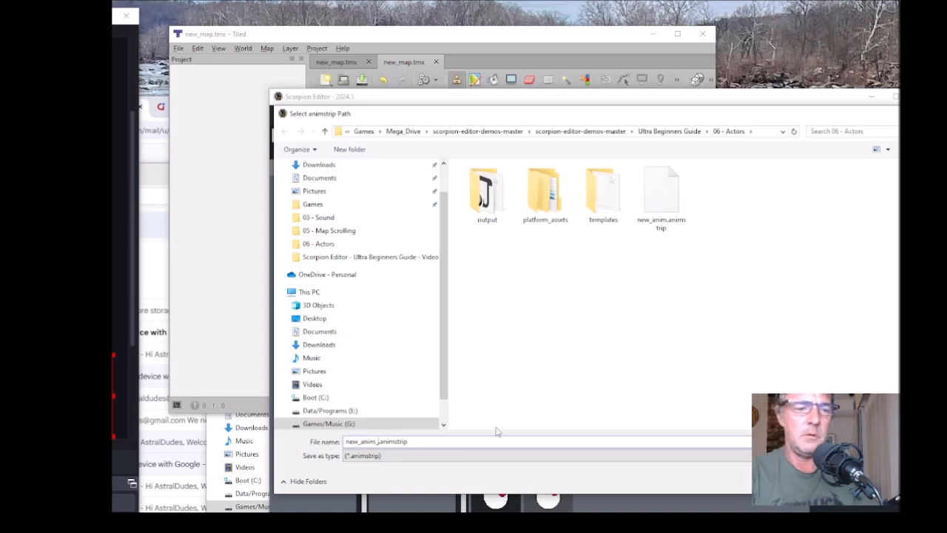
pyautogui.write('r')
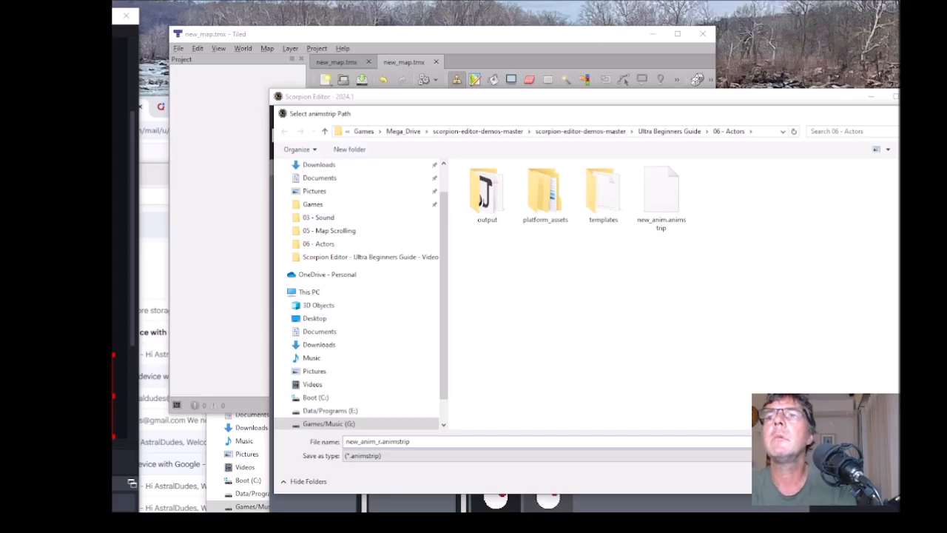
pyautogui.press('Return')
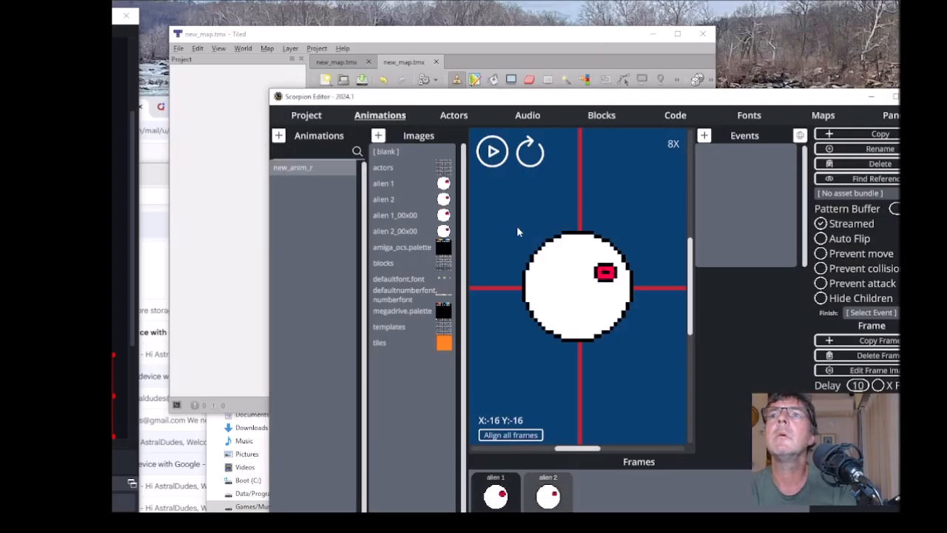
pyautogui.click(822, 239)
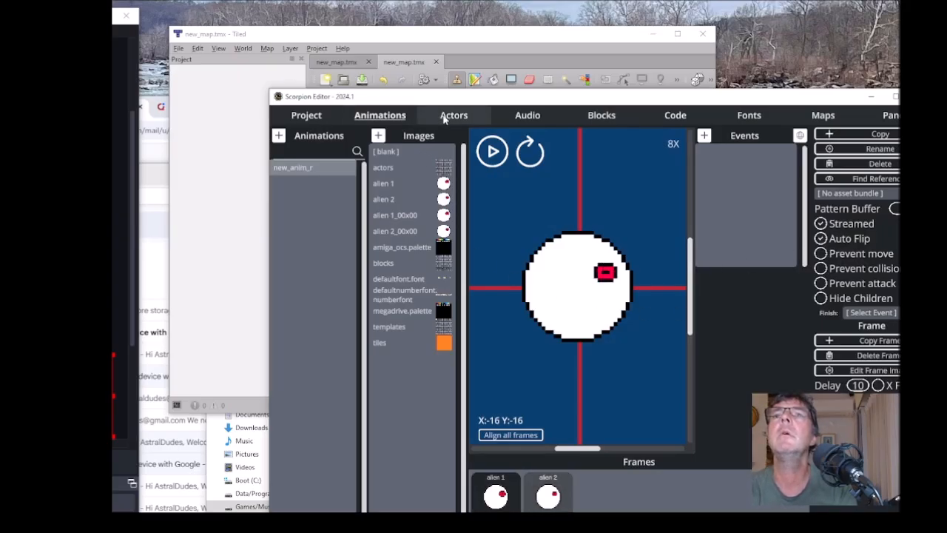
# Set new_actor's wall collision to Bounce for the up, right, down and left directions.
pyautogui.click(444, 118)
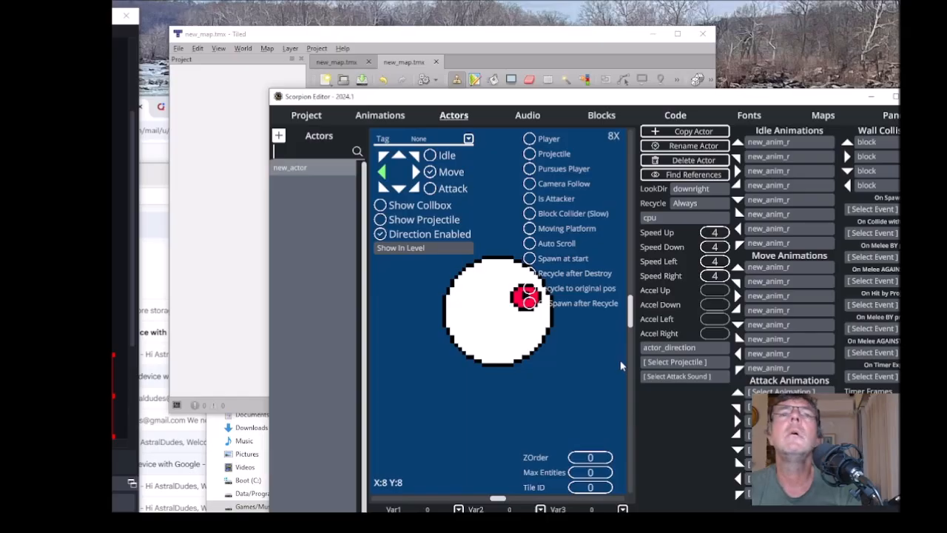
pyautogui.click(874, 146)
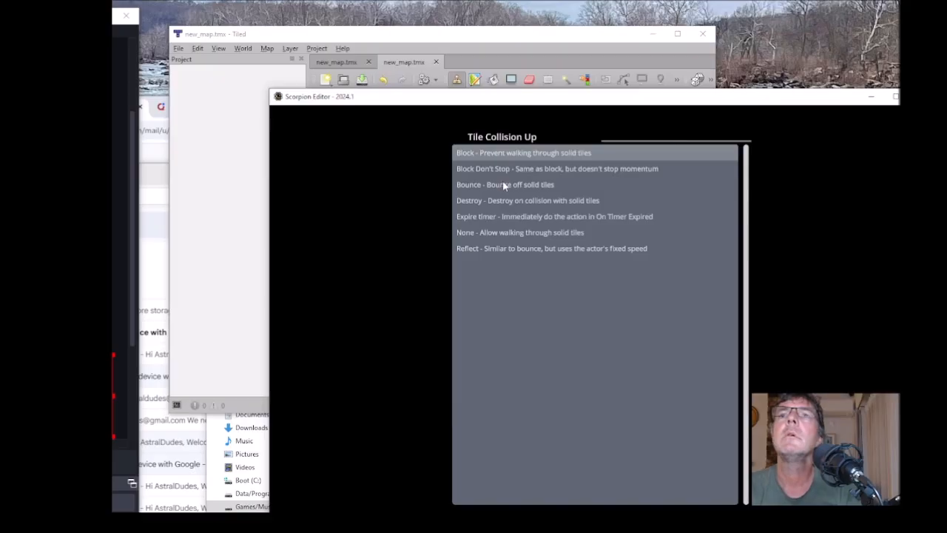
pyautogui.click(501, 184)
pyautogui.click(857, 164)
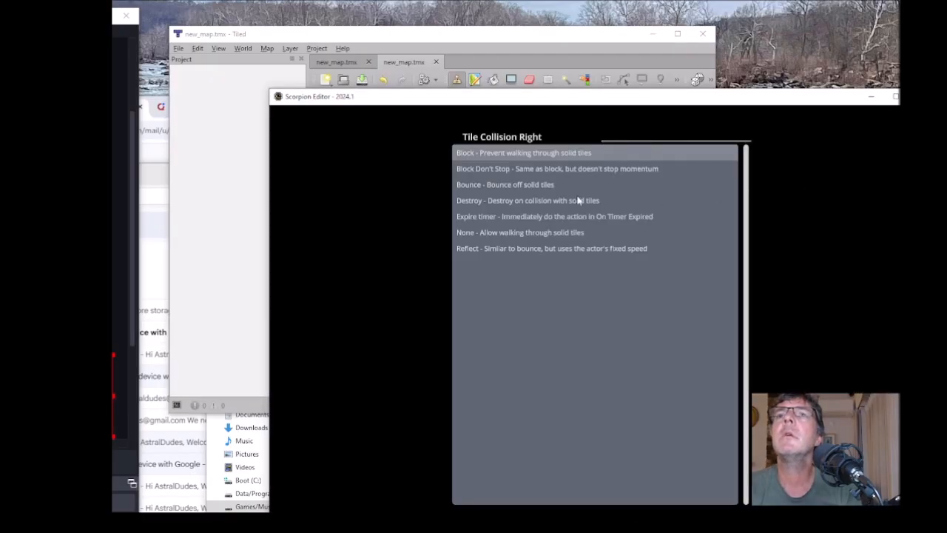
pyautogui.click(522, 185)
pyautogui.click(858, 182)
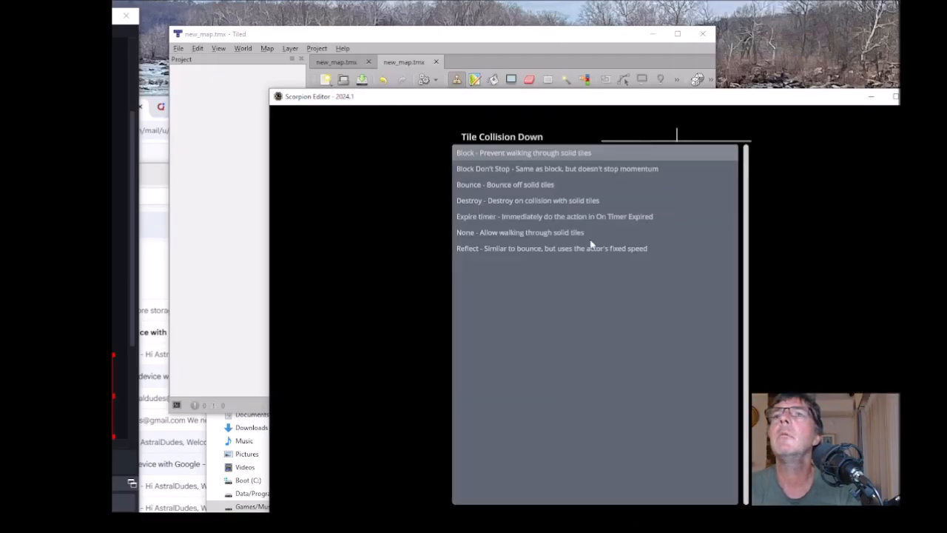
pyautogui.click(485, 185)
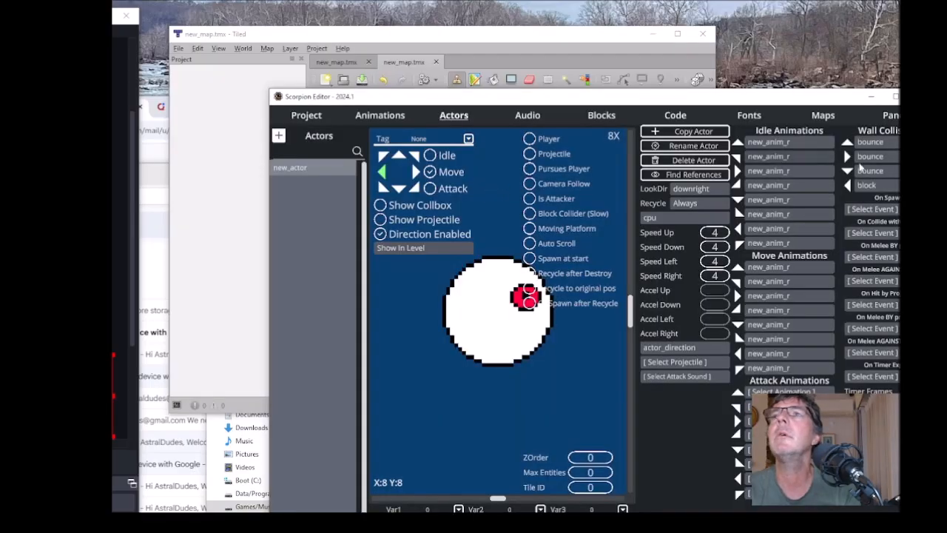
pyautogui.click(849, 187)
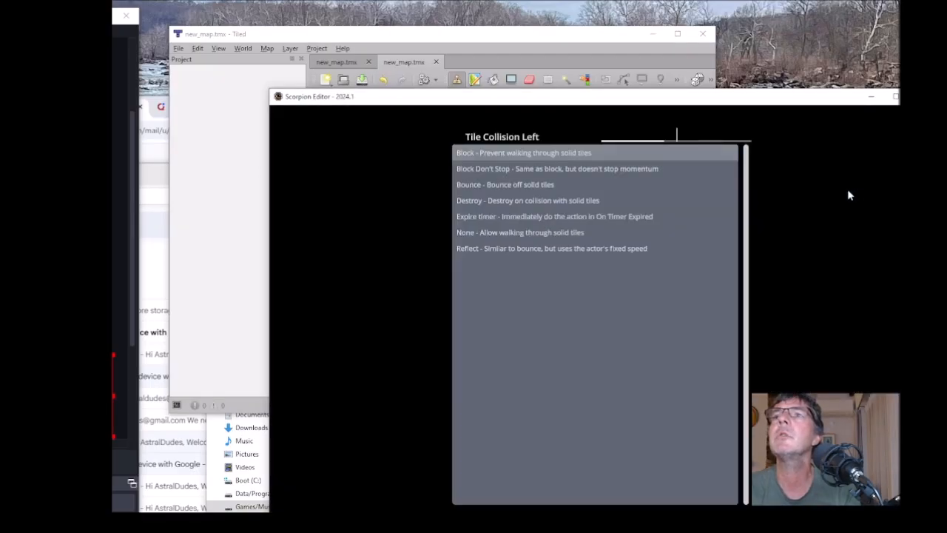
pyautogui.click(469, 186)
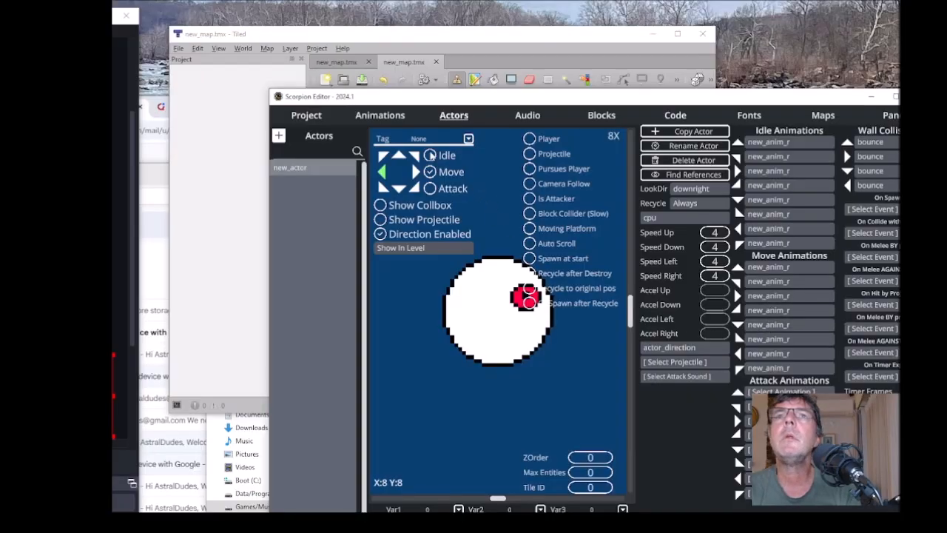
# Run the project in BlastEm to check how the actor behaves at the walls, and close the emulator.
pyautogui.click(302, 120)
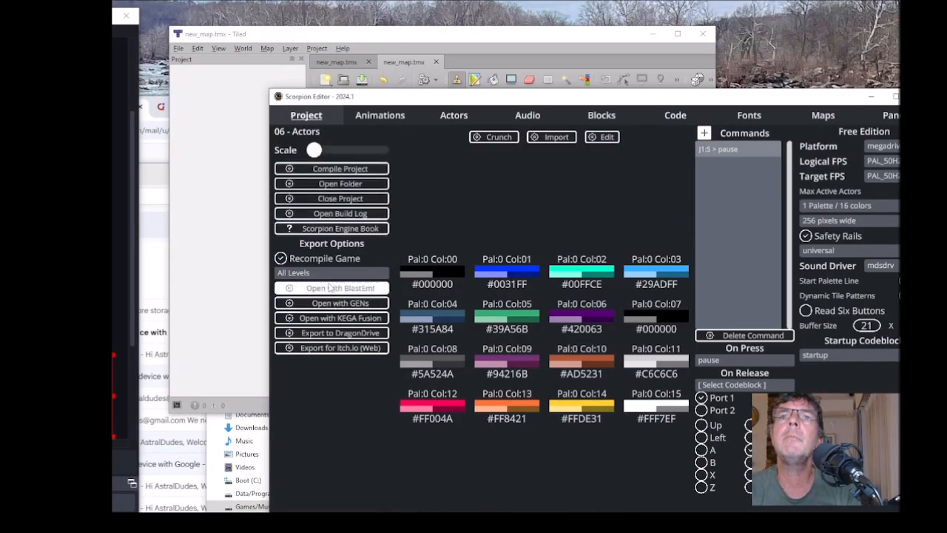
pyautogui.click(330, 288)
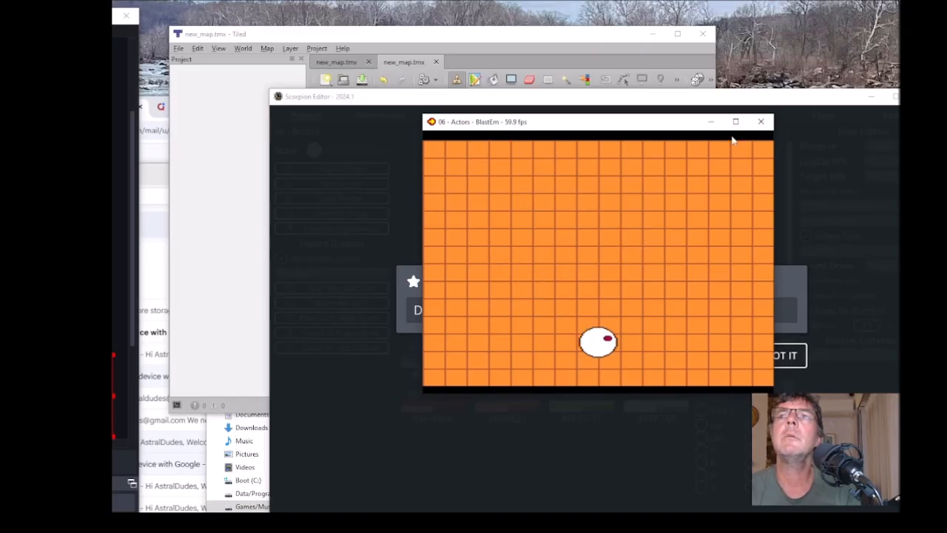
pyautogui.click(760, 122)
pyautogui.click(751, 355)
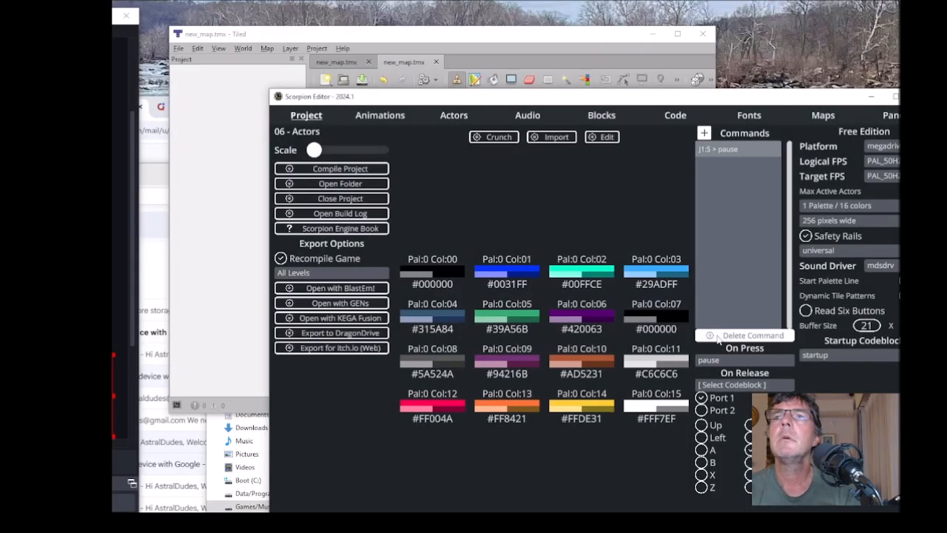
# Assign the new_anim_l animation to new_actor's down-left, left and up-left move directions.
pyautogui.click(453, 117)
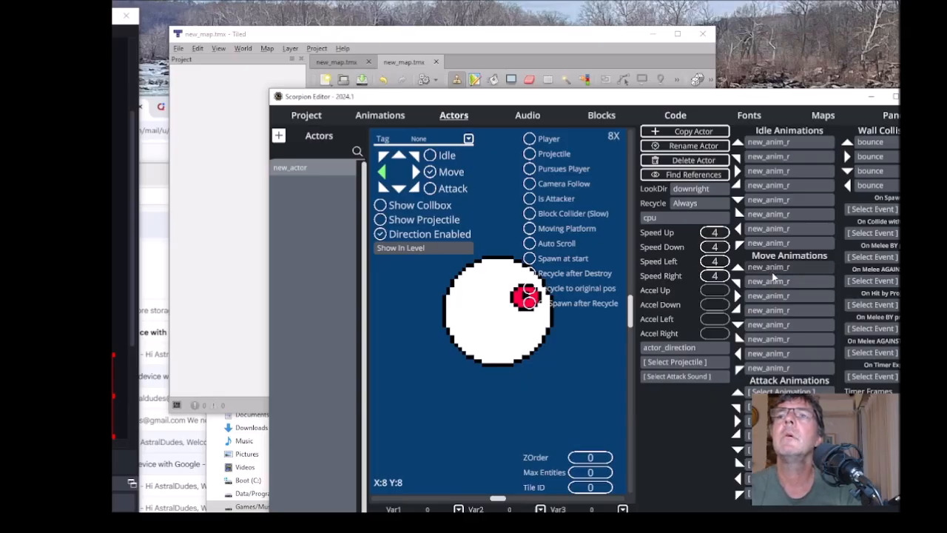
pyautogui.click(769, 340)
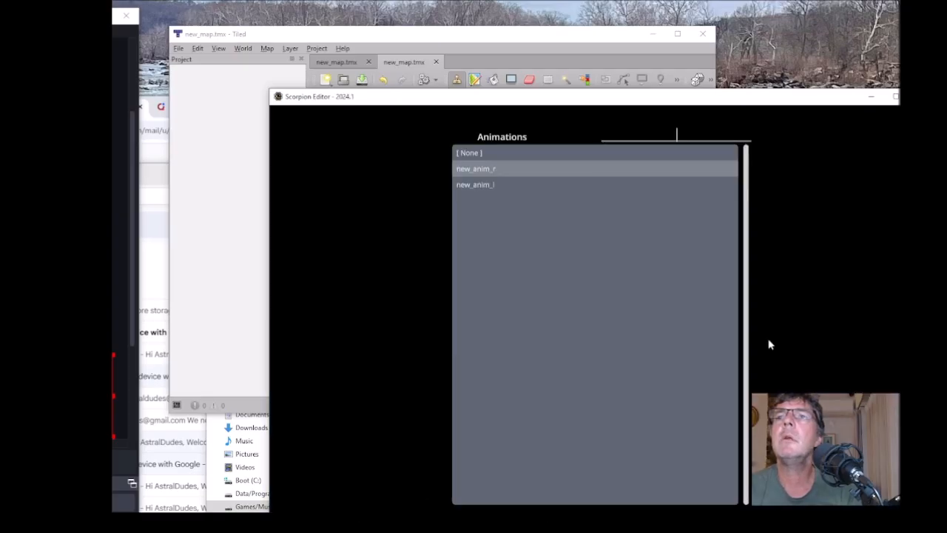
pyautogui.click(475, 186)
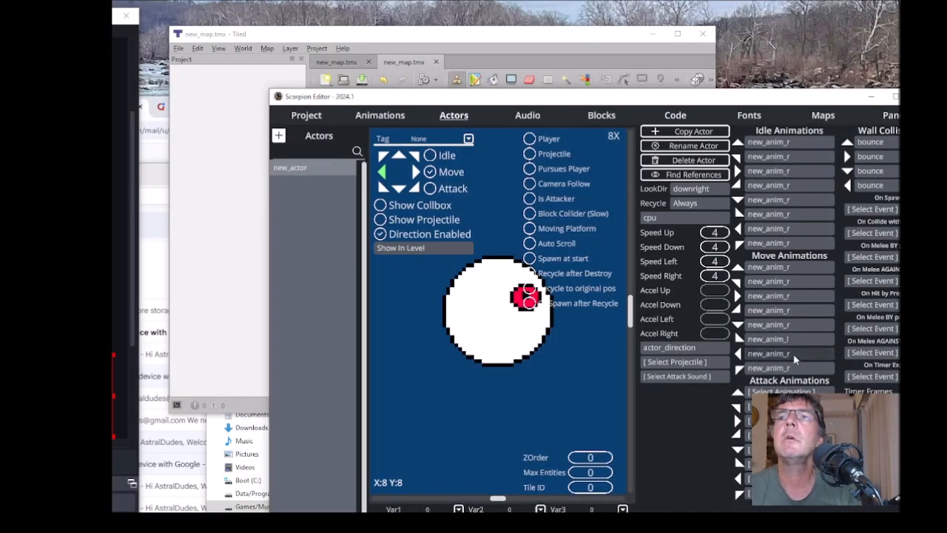
pyautogui.click(795, 358)
pyautogui.click(480, 185)
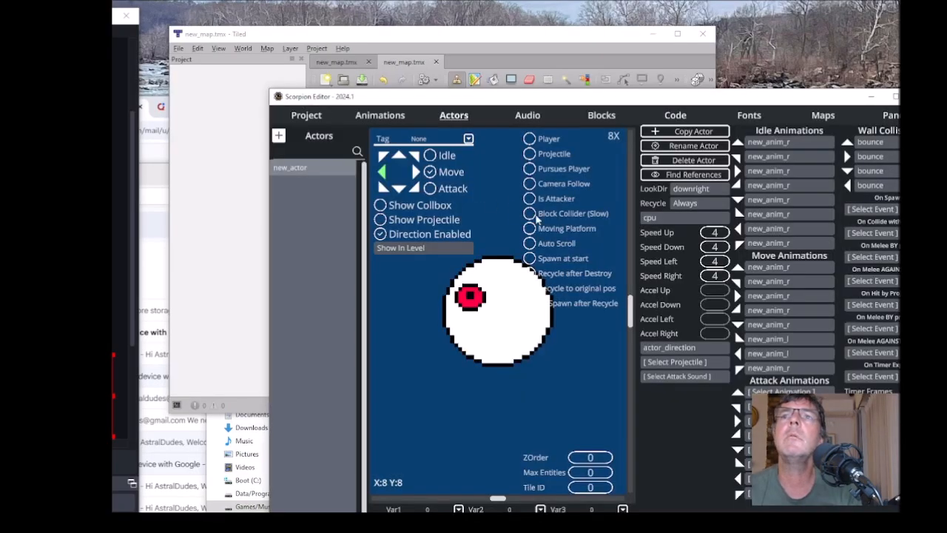
pyautogui.click(774, 368)
pyautogui.click(469, 185)
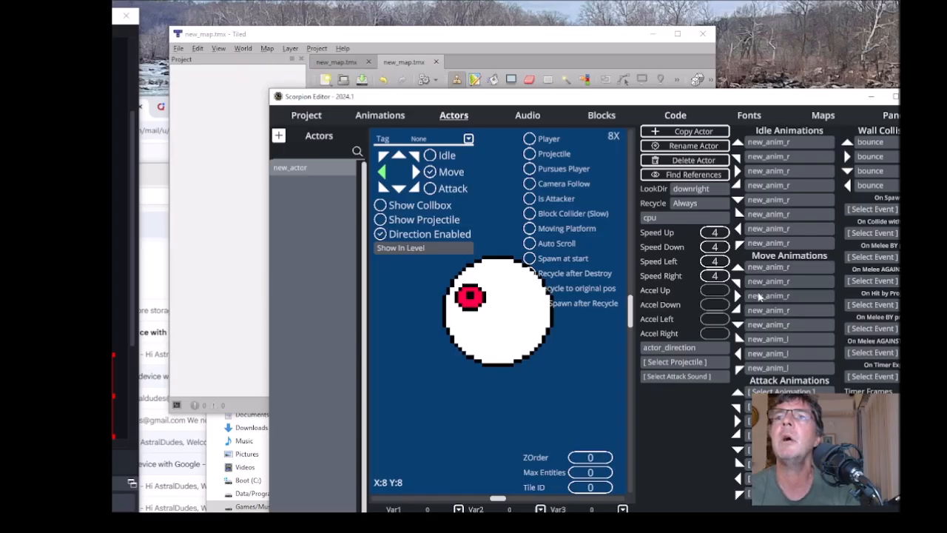
# Run the project in BlastEm to check the alien's left-facing movement animation.
pyautogui.click(310, 117)
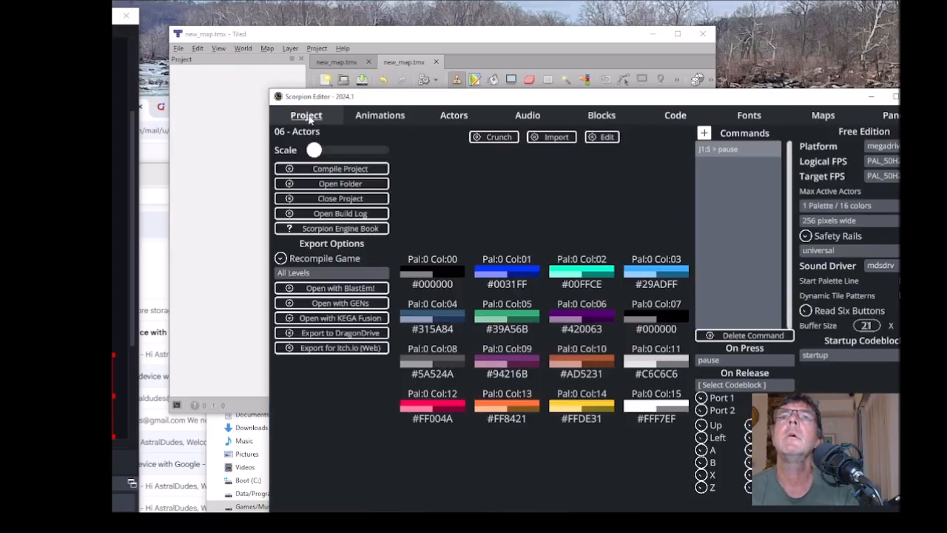
pyautogui.click(335, 292)
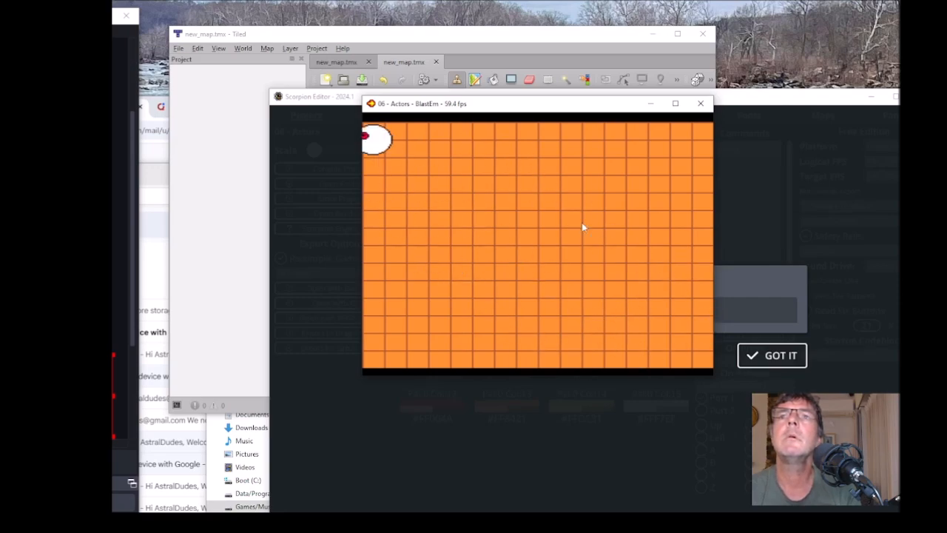
# Close the BlastEm test run, dismiss the compile message and switch to the new_map.tmx map in Tiled.
pyautogui.click(701, 105)
pyautogui.click(769, 355)
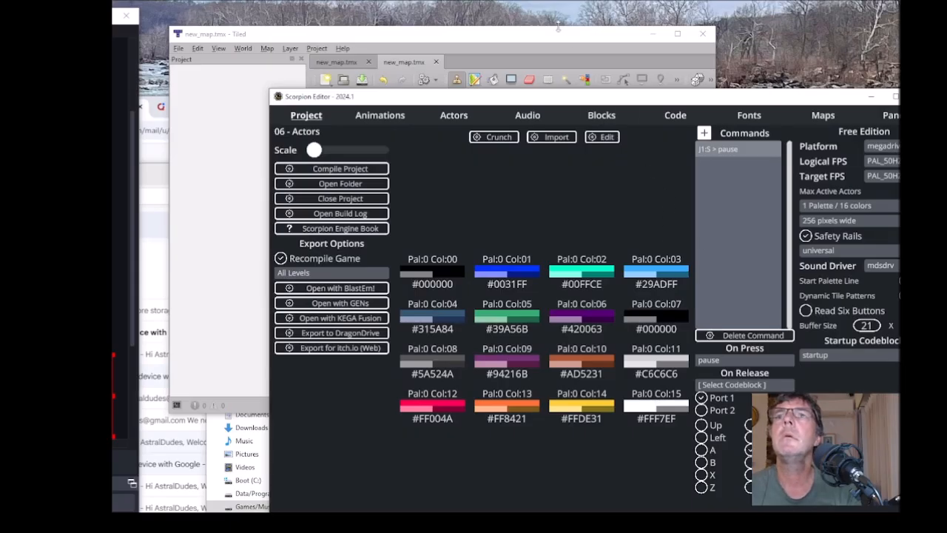
pyautogui.click(562, 40)
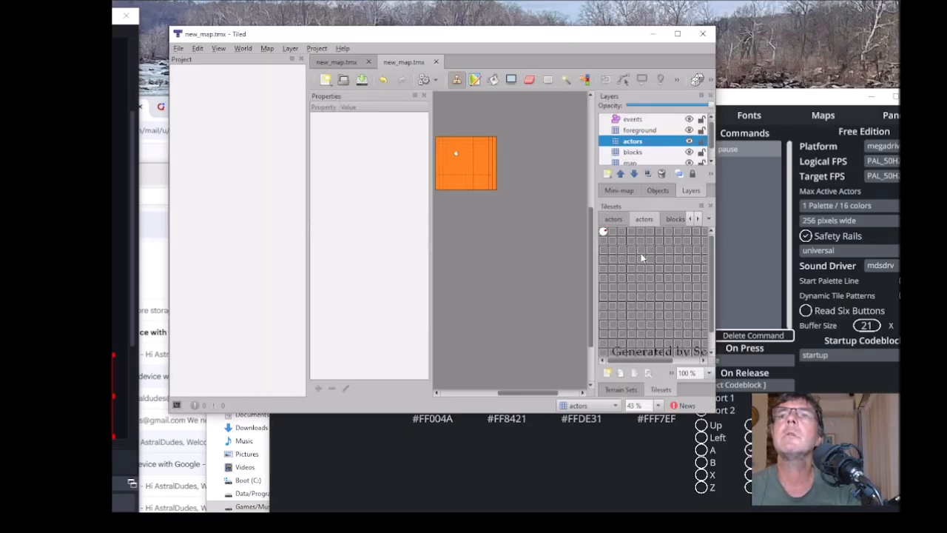
# Place two more new_actor tiles on the map's actors layer, apart from the existing one, and save the map.
pyautogui.click(604, 233)
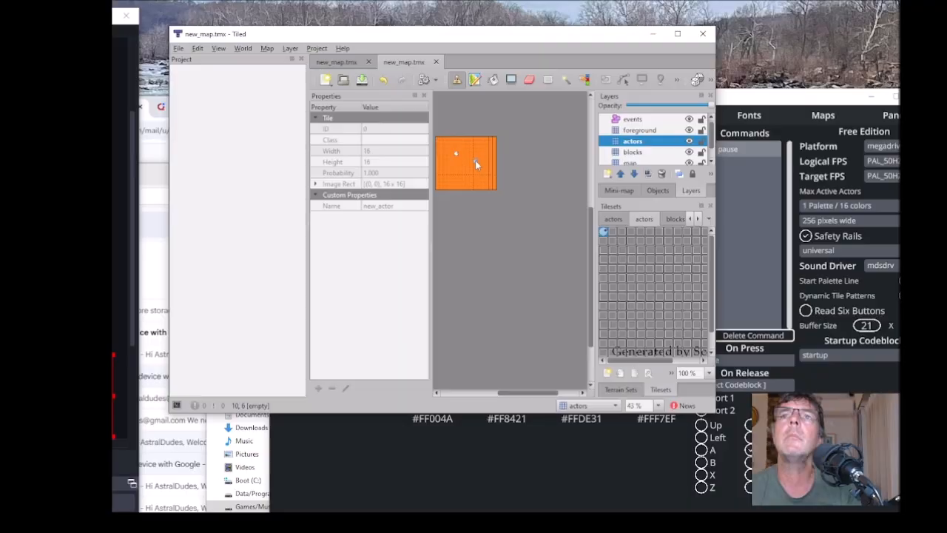
pyautogui.click(483, 160)
pyautogui.click(463, 173)
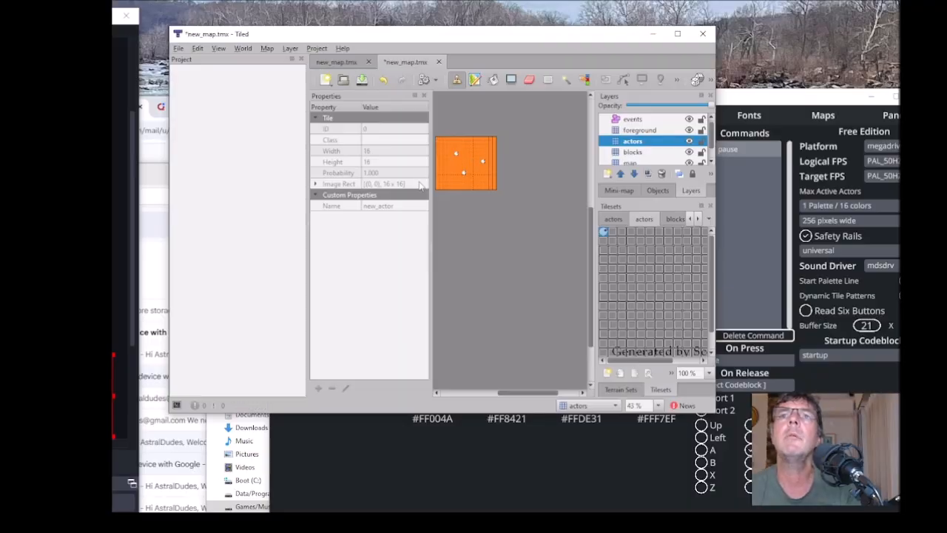
pyautogui.click(179, 49)
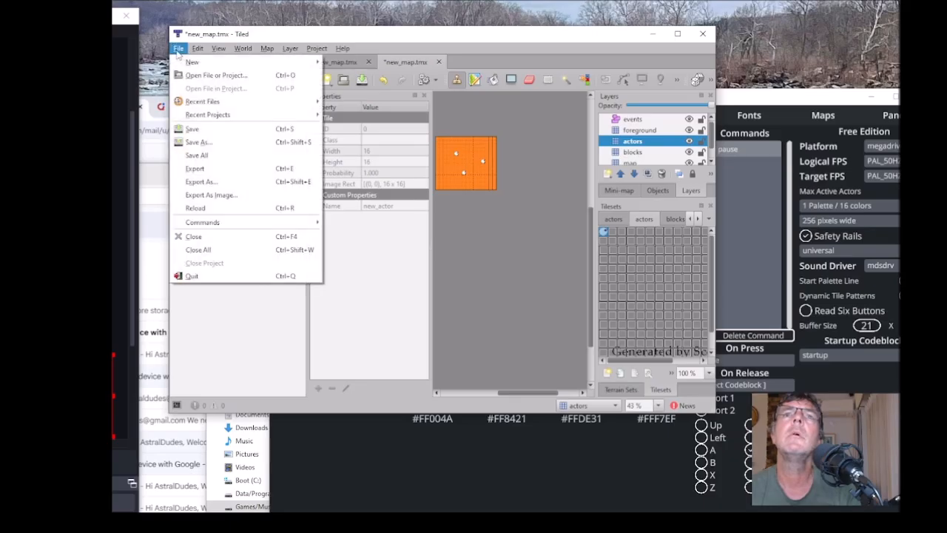
pyautogui.click(192, 129)
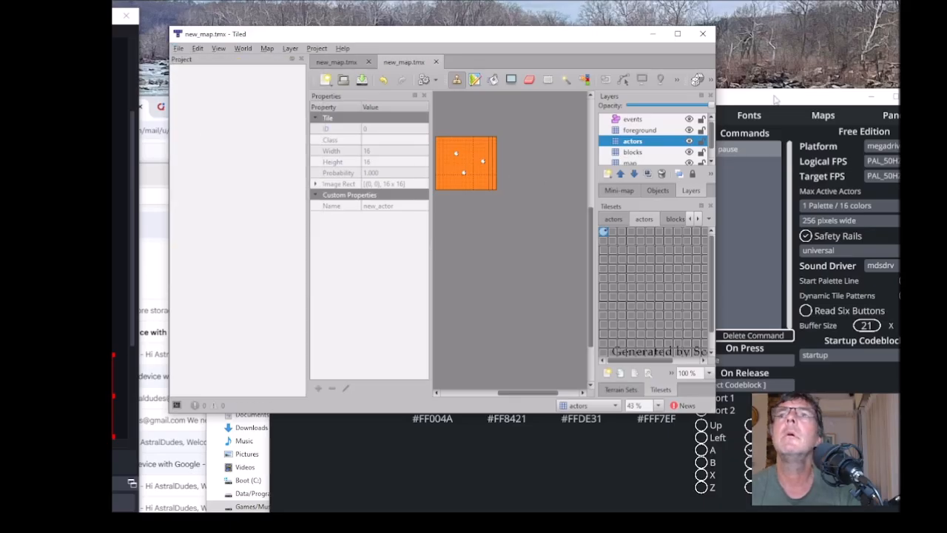
# Switch to Scorpion Editor, check the actors placed on new_map, and run the project in BlastEm to watch them move.
pyautogui.click(775, 99)
pyautogui.click(814, 117)
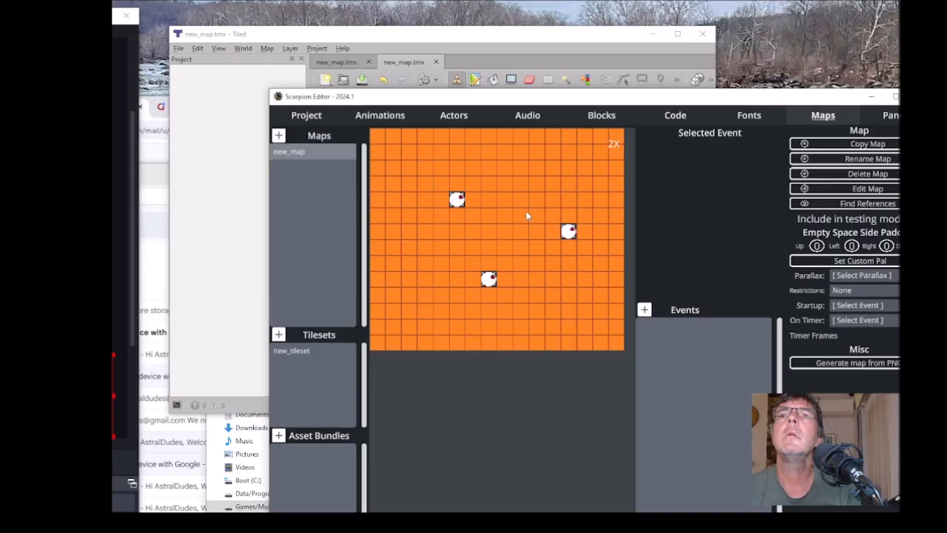
pyautogui.click(307, 118)
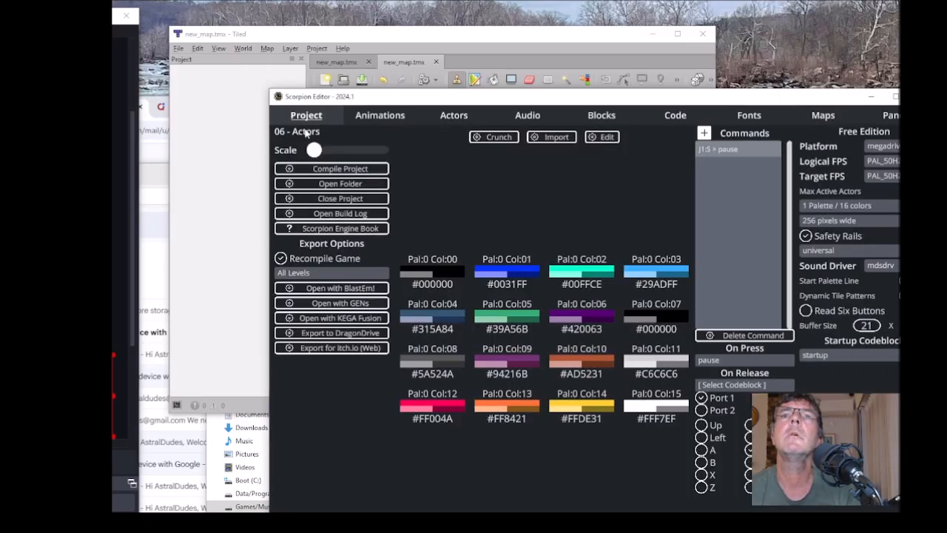
pyautogui.click(345, 291)
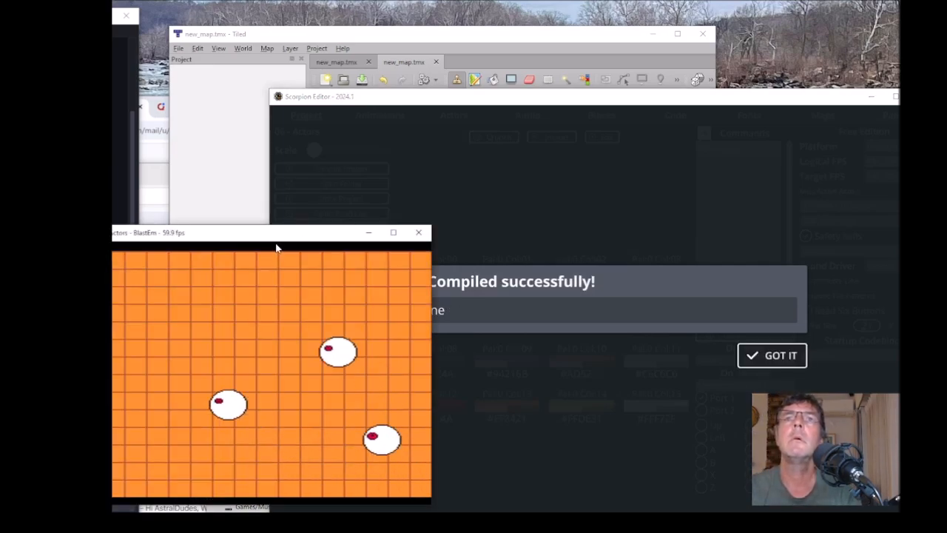
pyautogui.moveTo(281, 232); pyautogui.dragTo(592, 139)
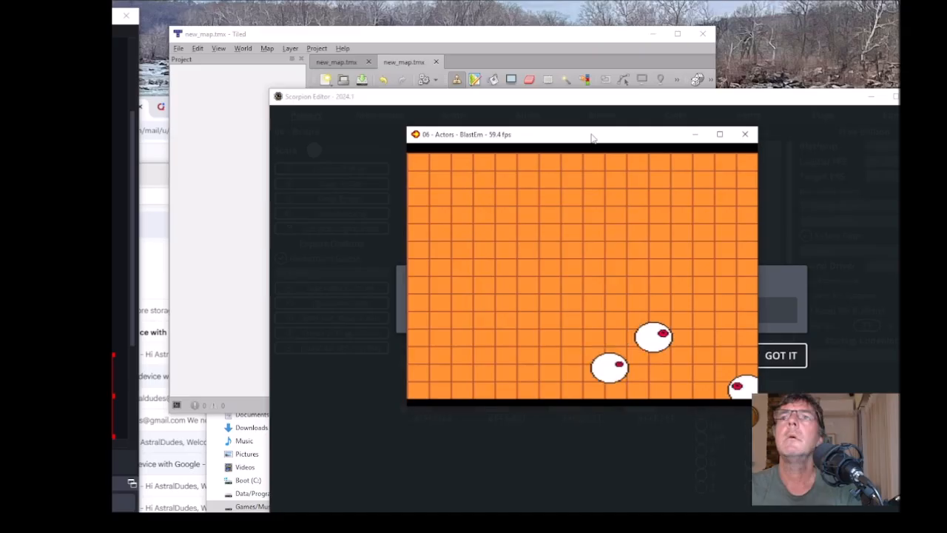